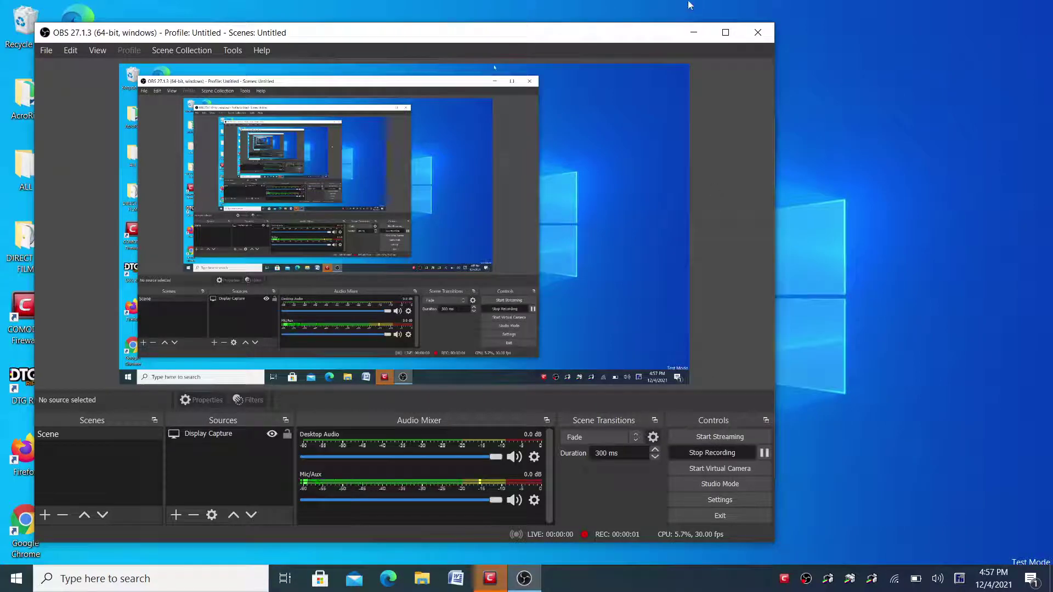
Minimize OBS and close the COMODO Firewall welcome window.
click(692, 33)
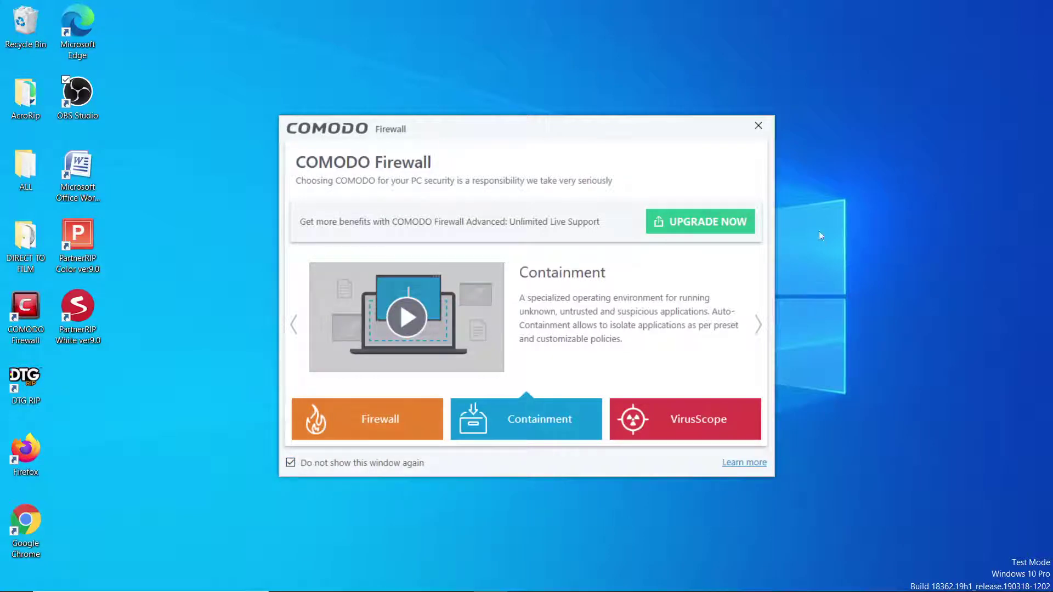
click(759, 125)
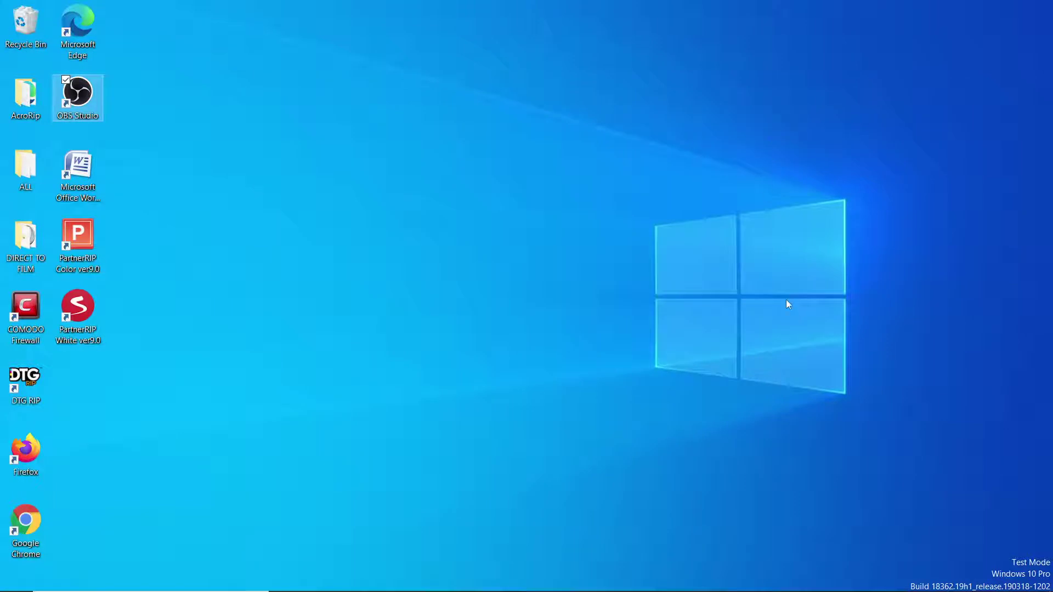
Deselect the OBS Studio desktop icon so the desktop stands clear.
mouse_move(806, 590)
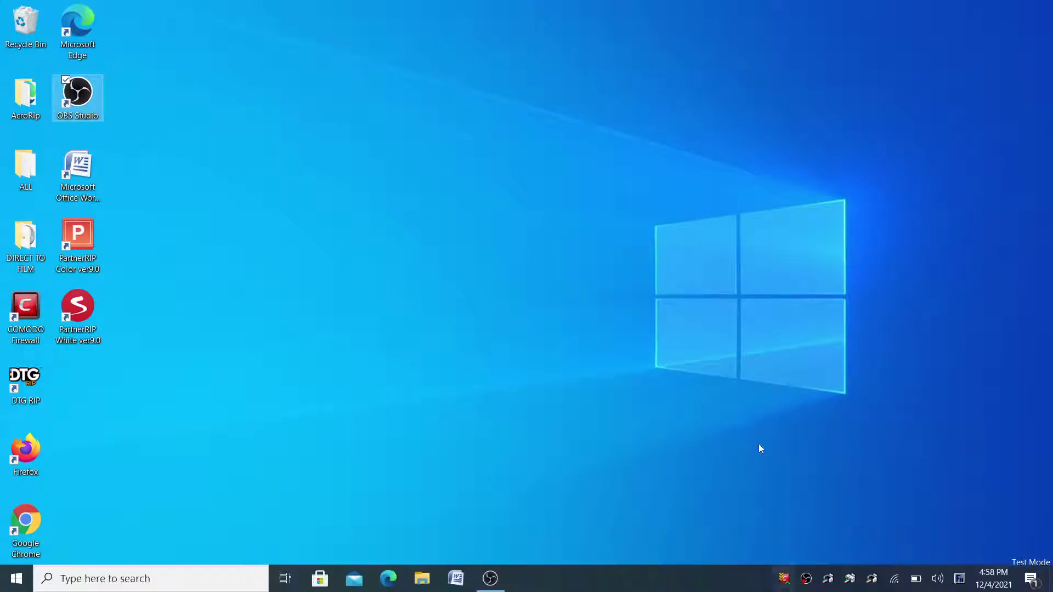
click(616, 457)
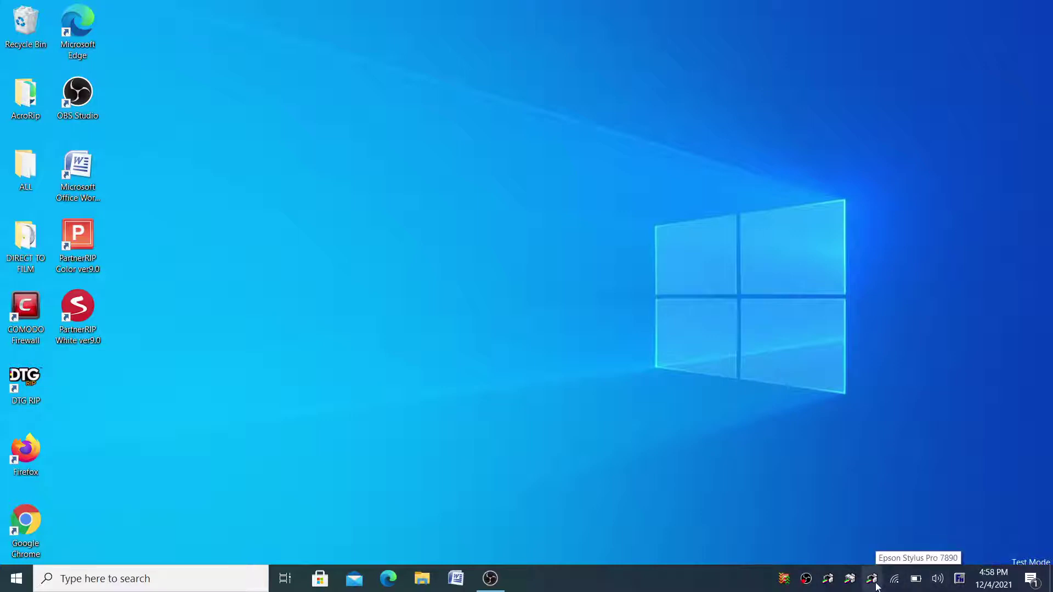
Find Virus & threat protection via an 'antiv' search, turn Real-time protection off, and close Windows Security.
click(200, 581)
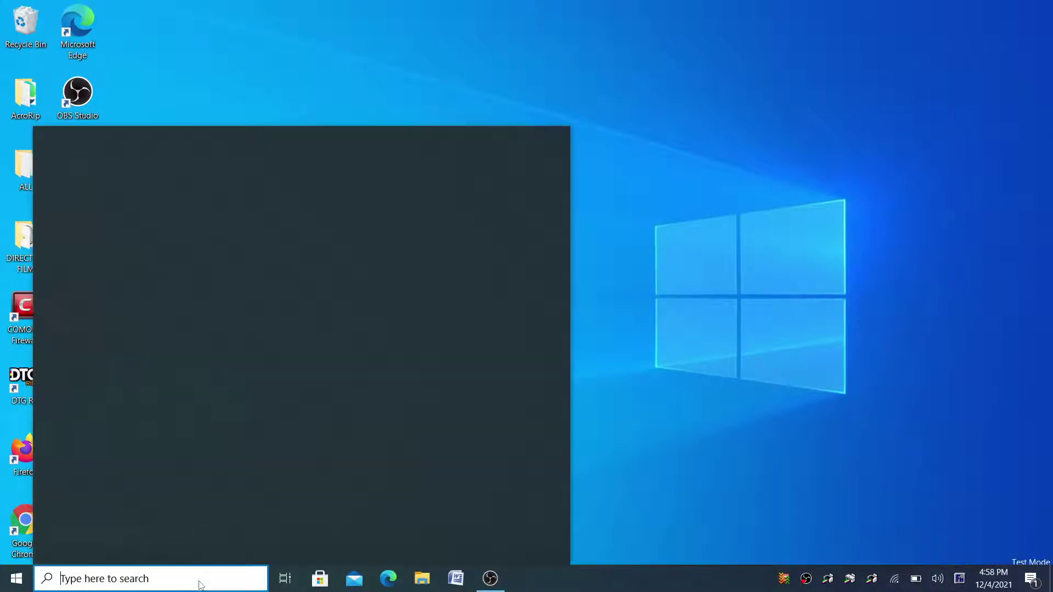
text(antiv)
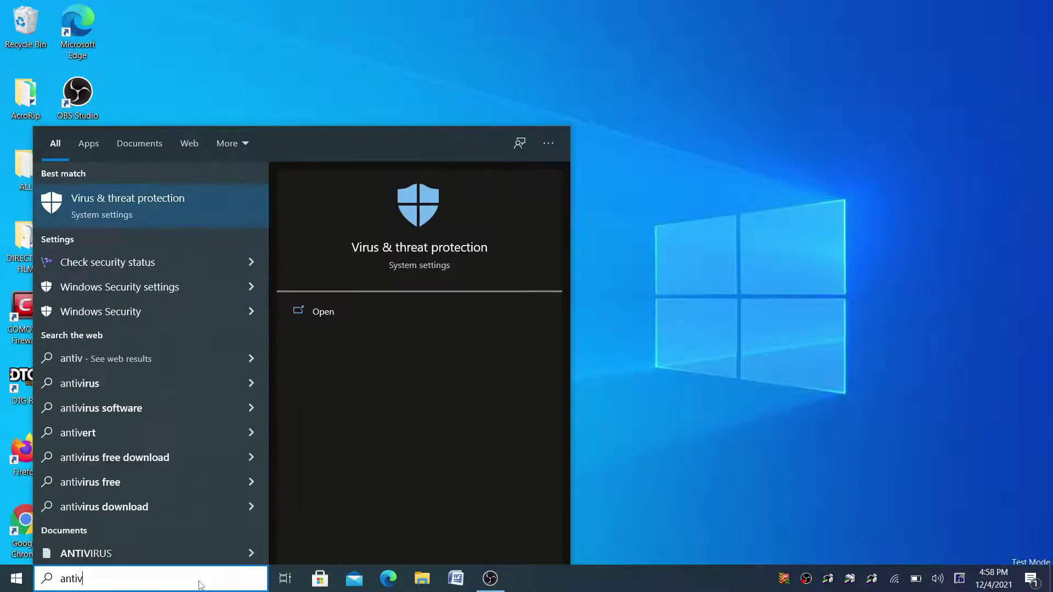
click(199, 222)
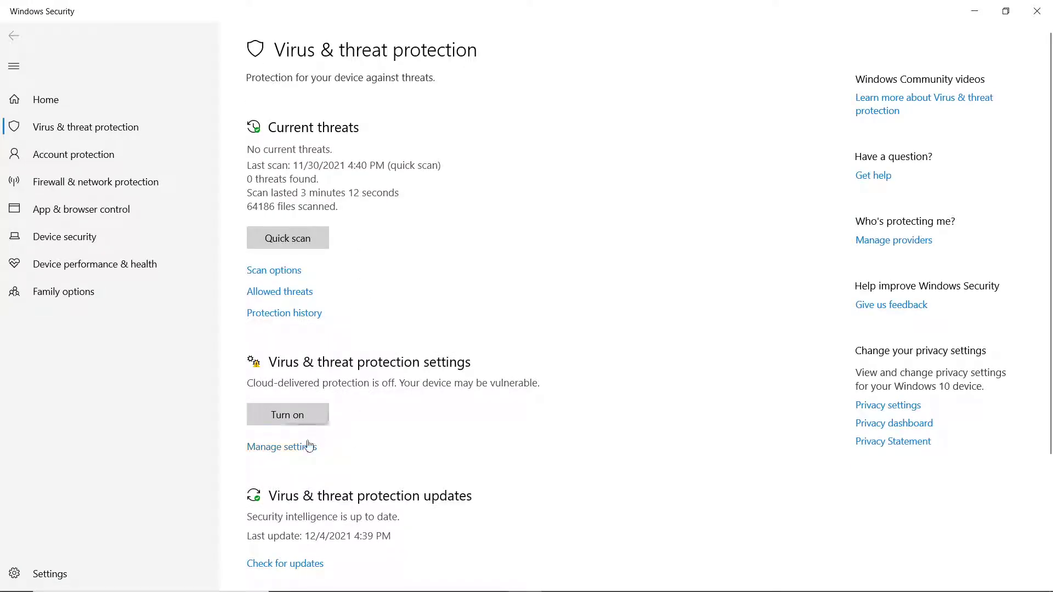
click(306, 447)
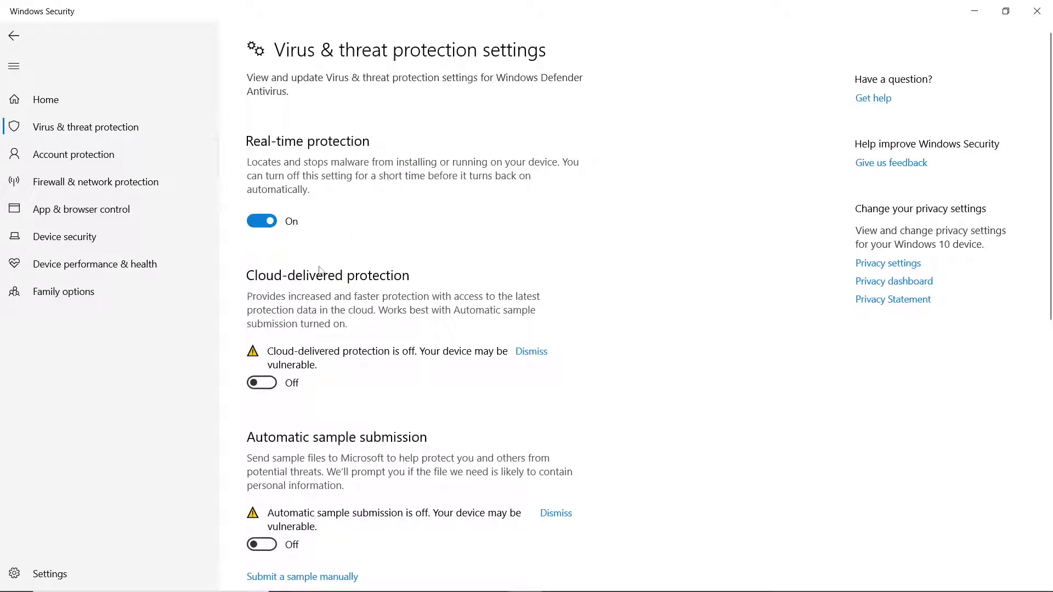
click(263, 222)
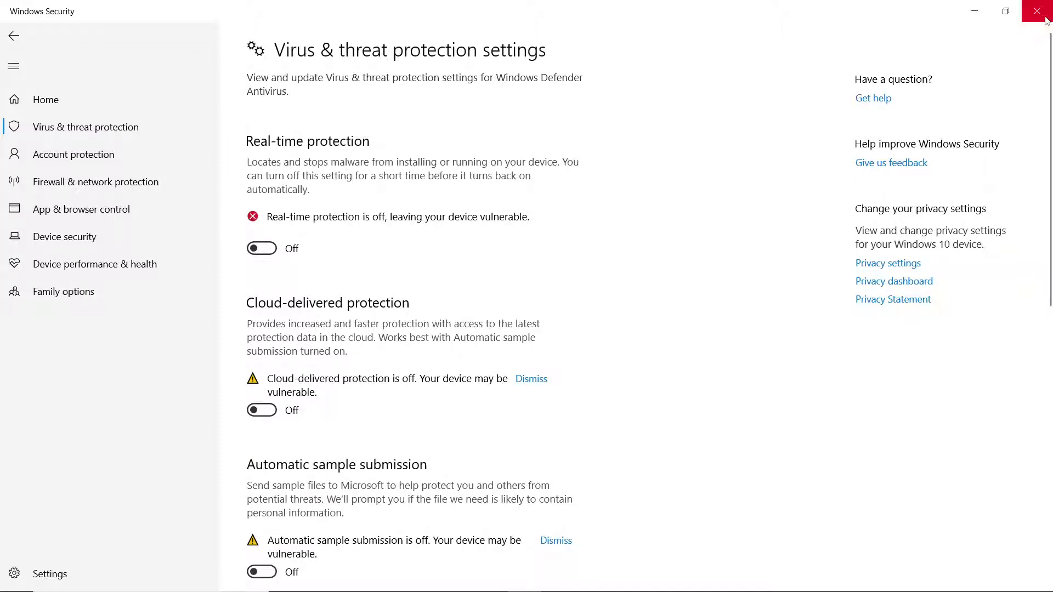
click(1038, 11)
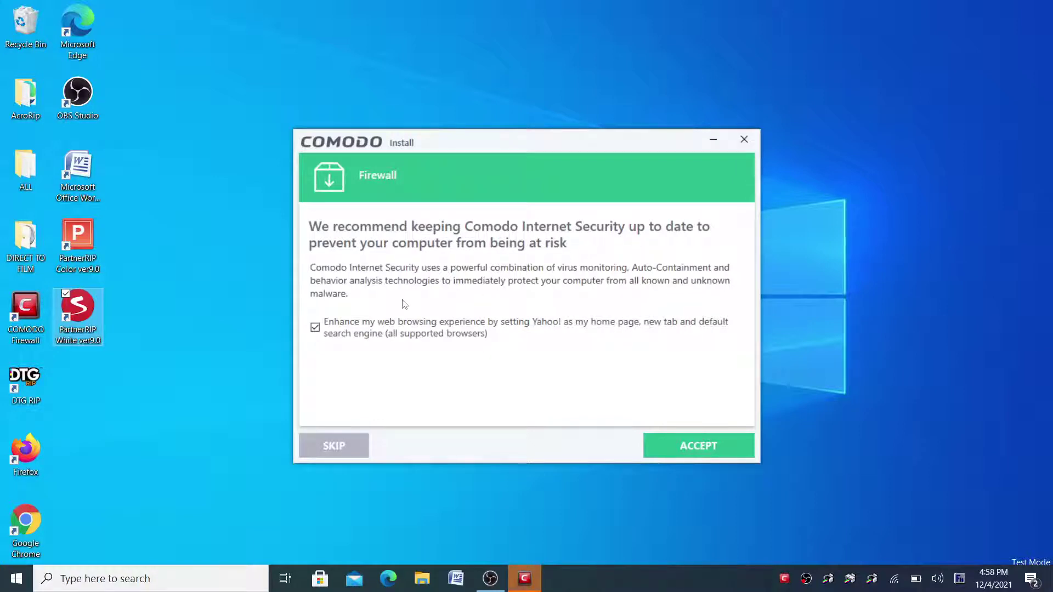
Untick the Yahoo home page option and skip the recommended Comodo update.
click(314, 329)
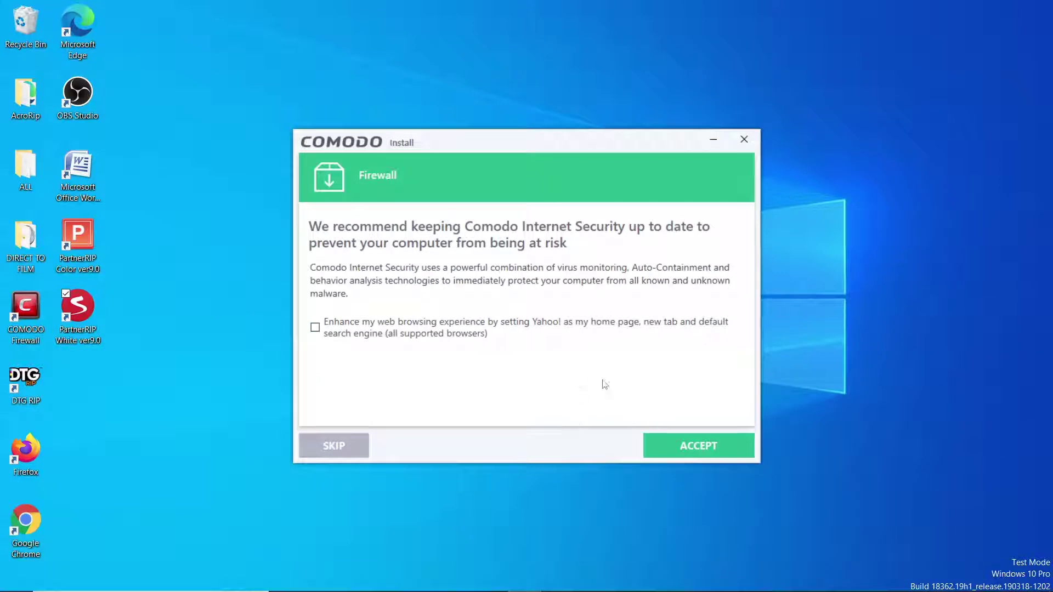
click(354, 439)
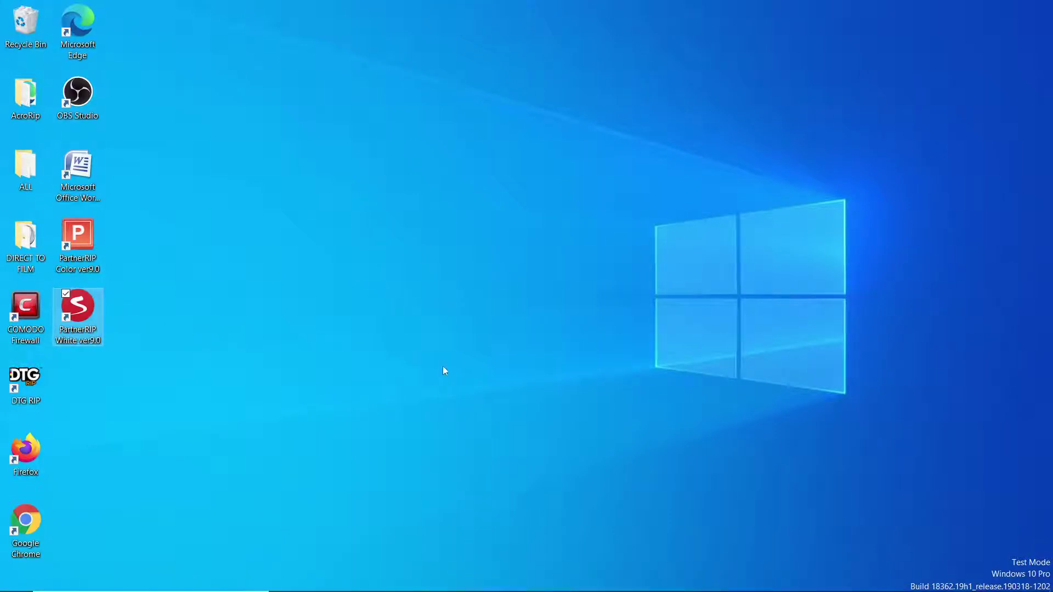
mouse_move(490, 578)
mouse_move(595, 591)
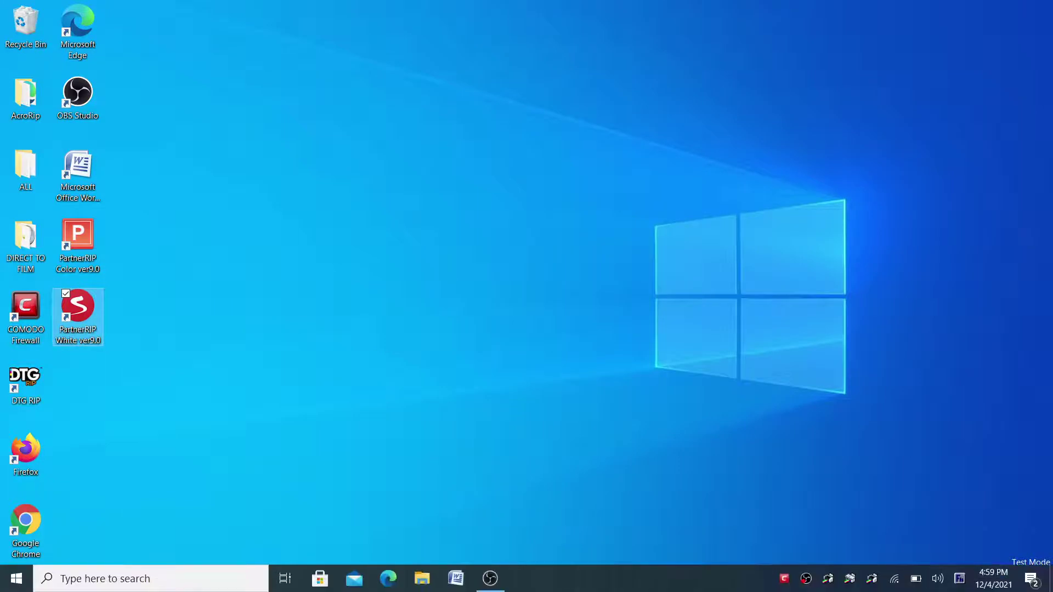
Unblock Partner90W.exe from Comodo's blocked applications list.
click(784, 579)
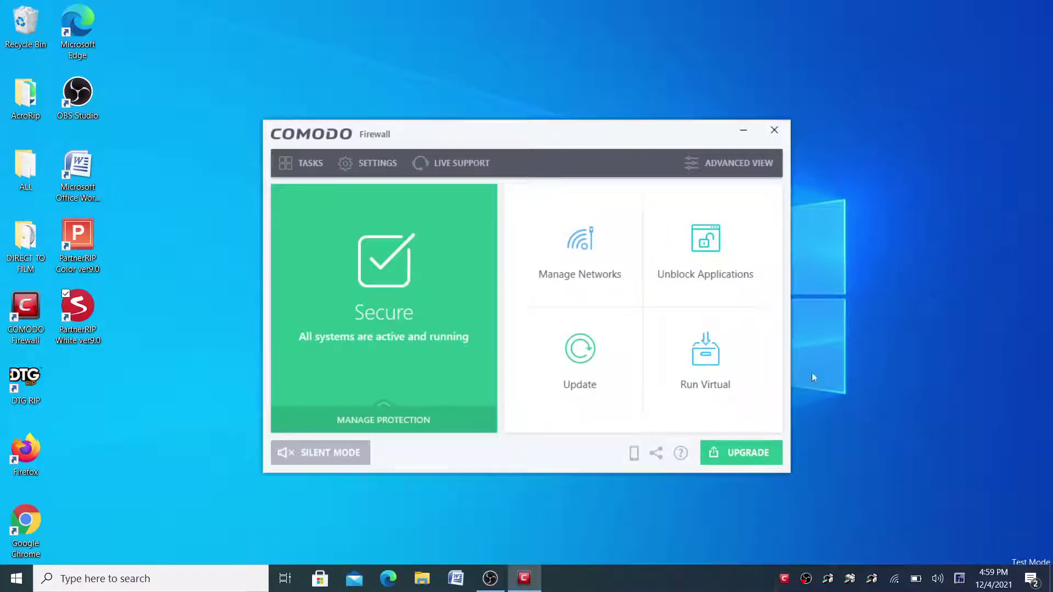
click(708, 247)
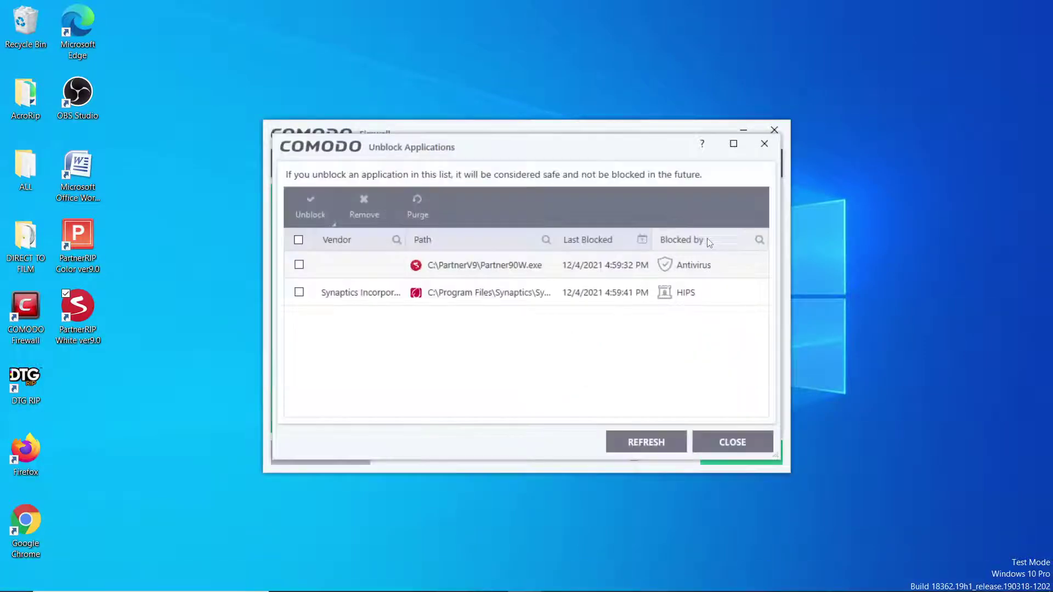
click(731, 144)
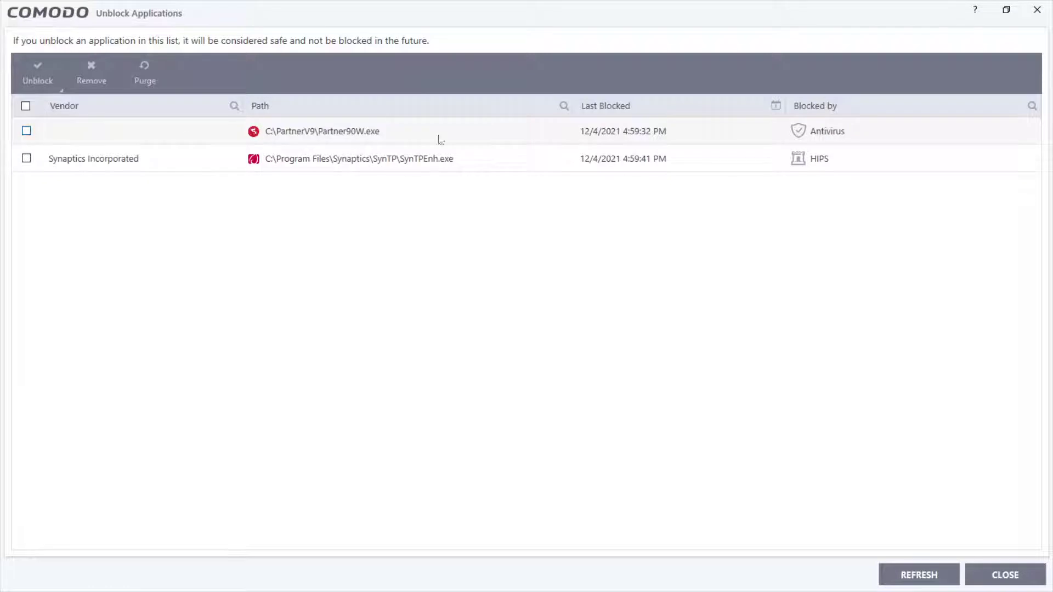
click(827, 130)
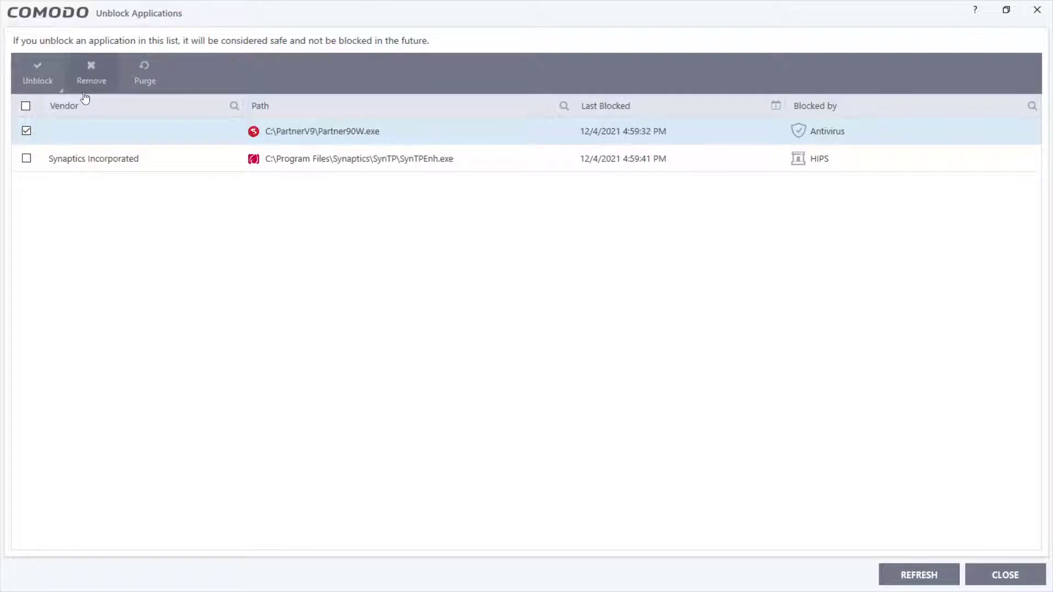
click(60, 90)
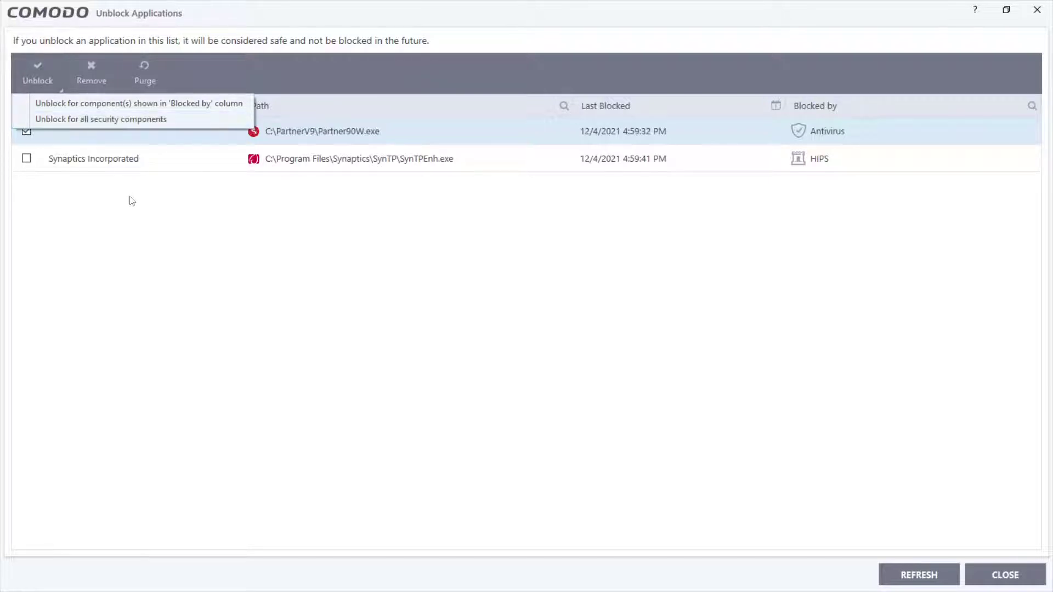
click(500, 146)
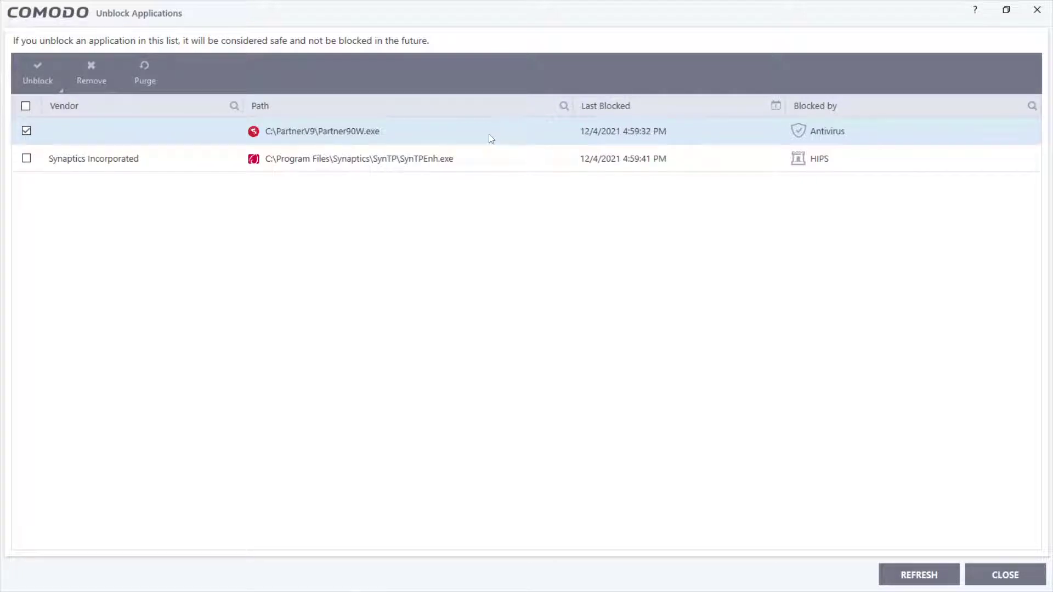
right_click(490, 138)
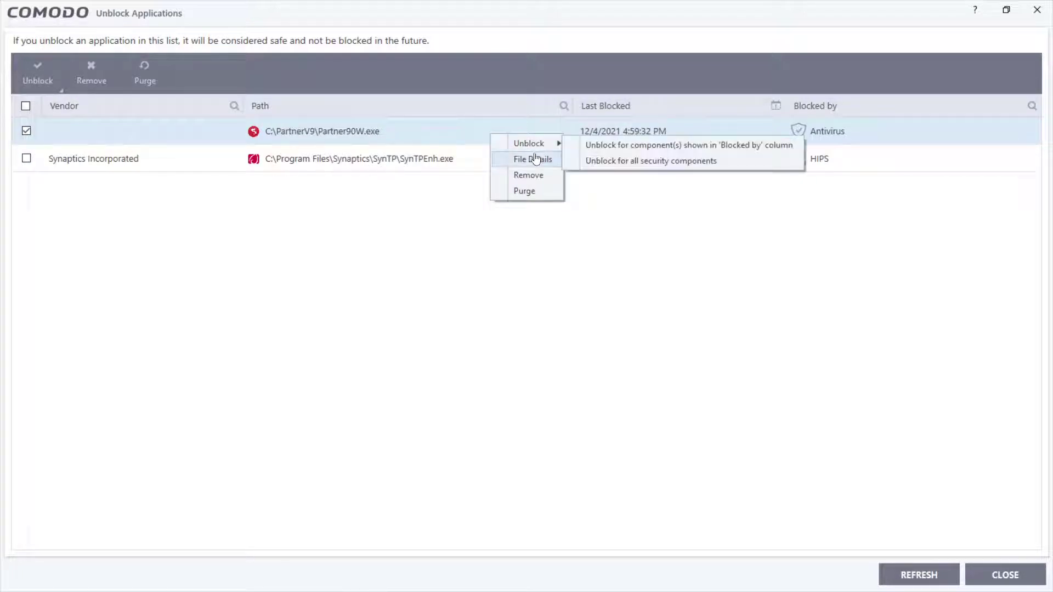
mouse_move(539, 149)
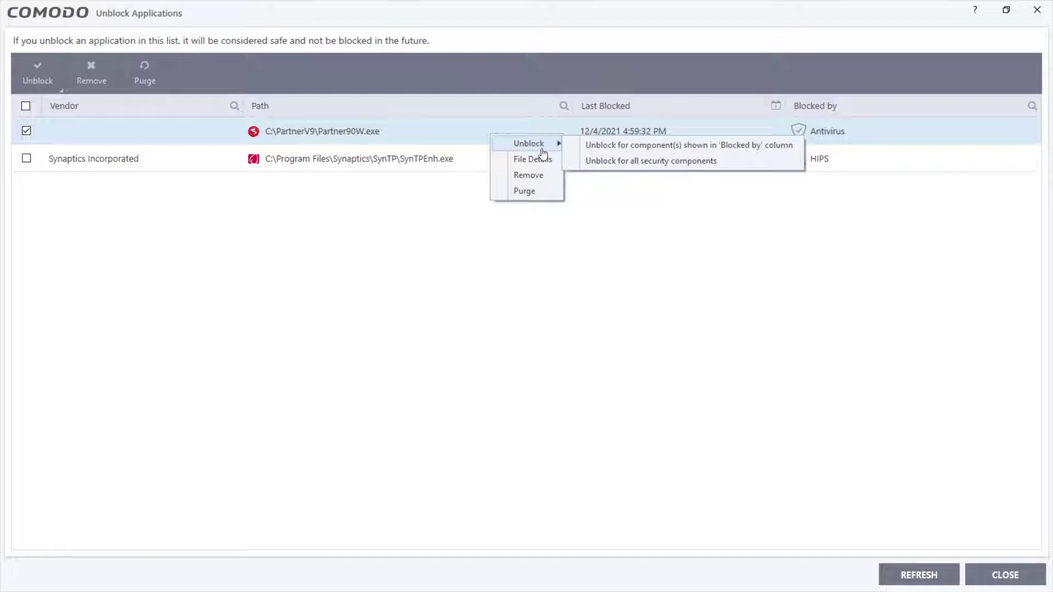
click(625, 162)
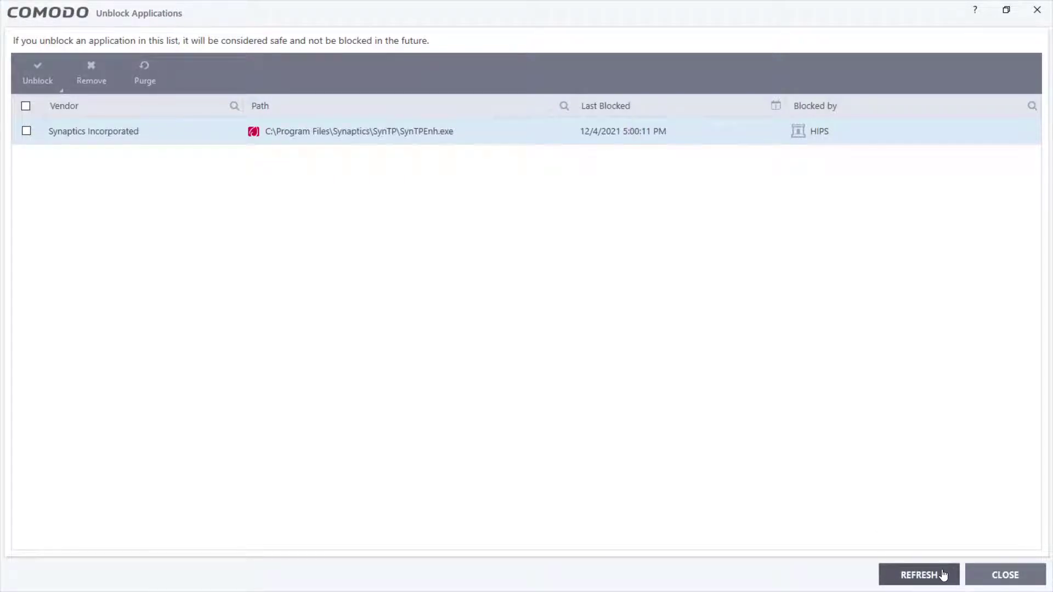
click(1025, 584)
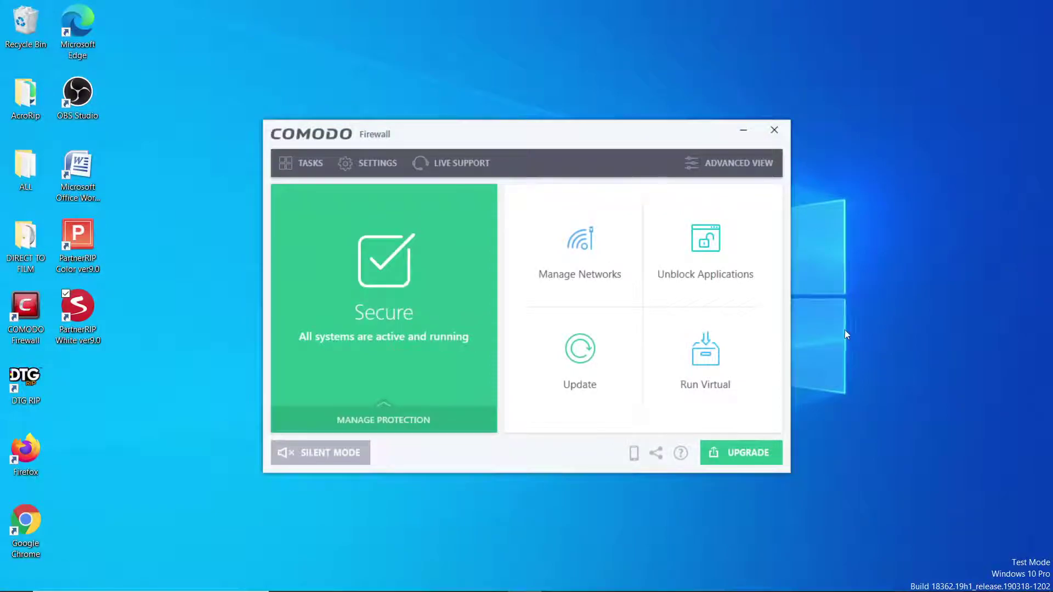
Unblock Synaptics SynTPEnh.exe for all security components and close the empty list.
click(738, 267)
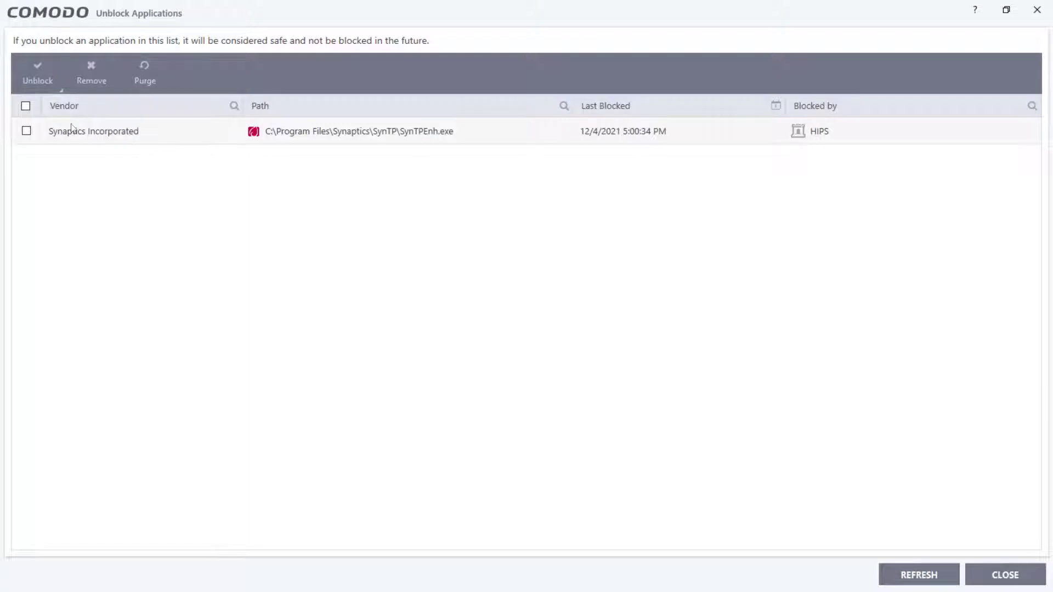
click(31, 134)
click(38, 82)
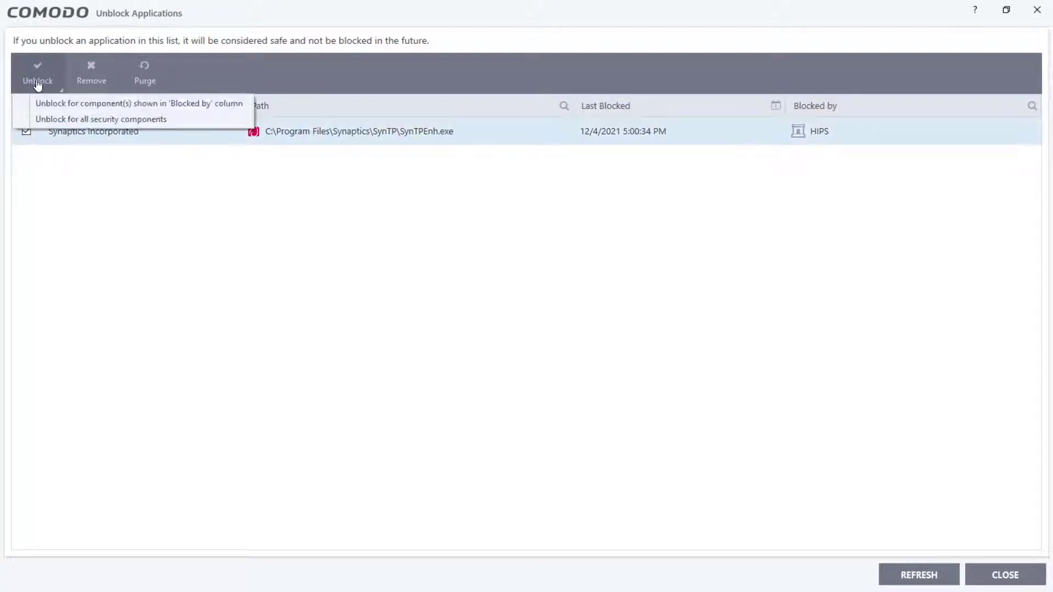
click(57, 122)
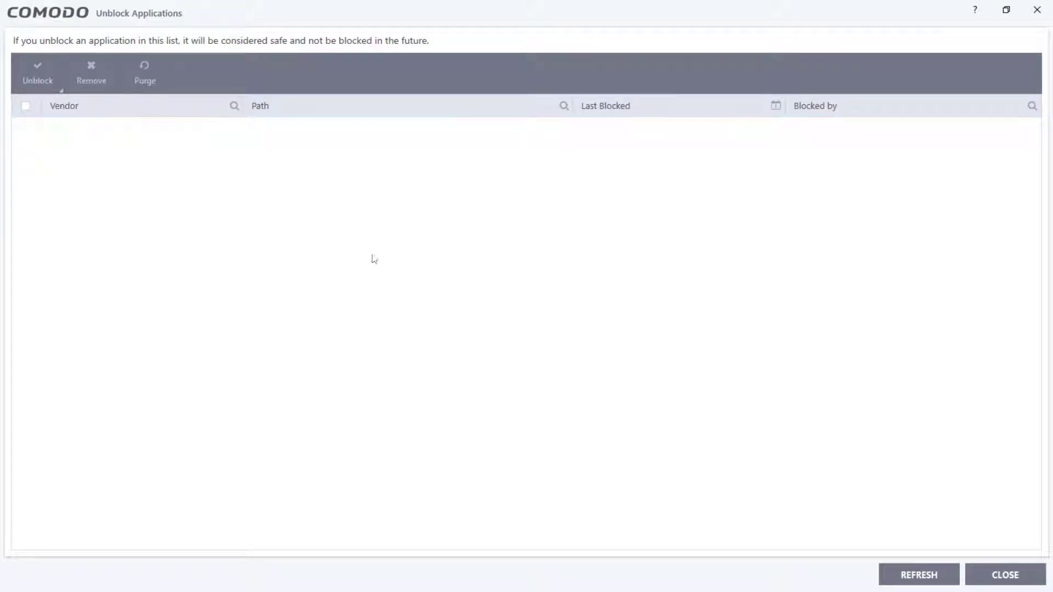
click(1004, 575)
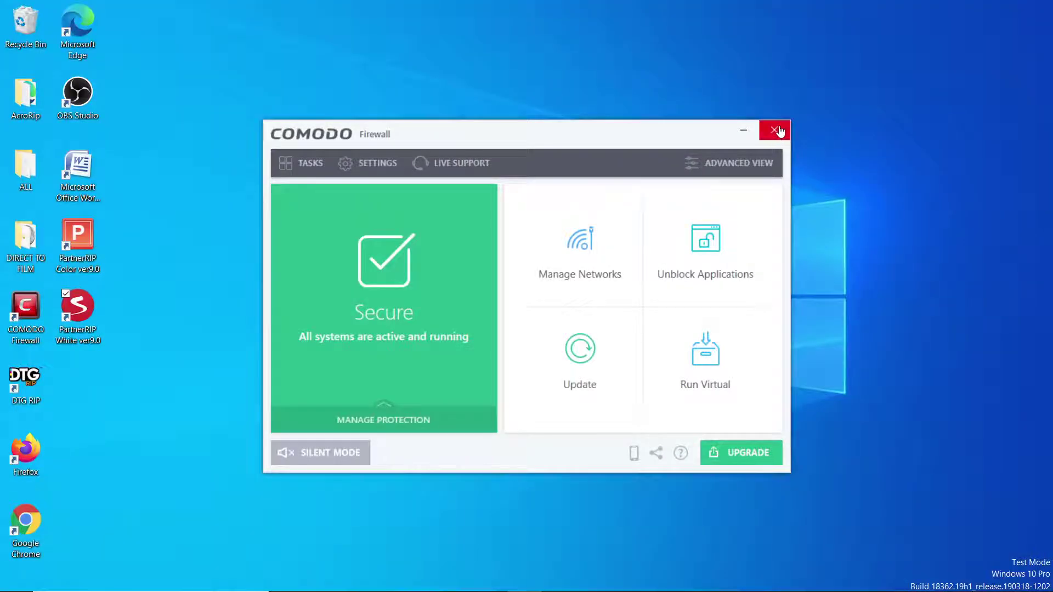
Open the HIPS rule for C:\PartnerV9\Partner90W.exe in the advanced settings.
click(382, 168)
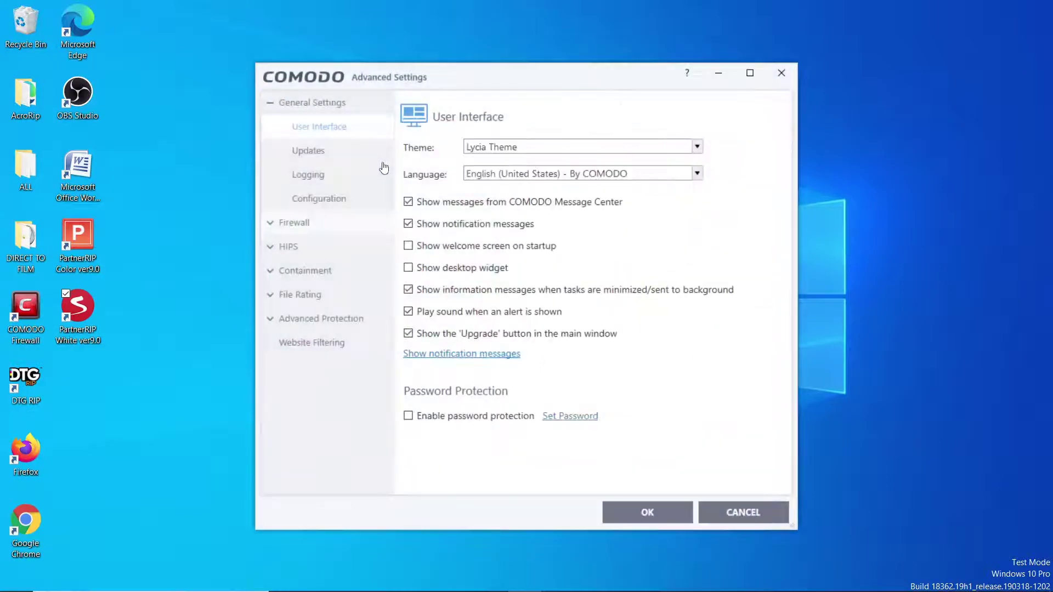
click(274, 246)
click(347, 181)
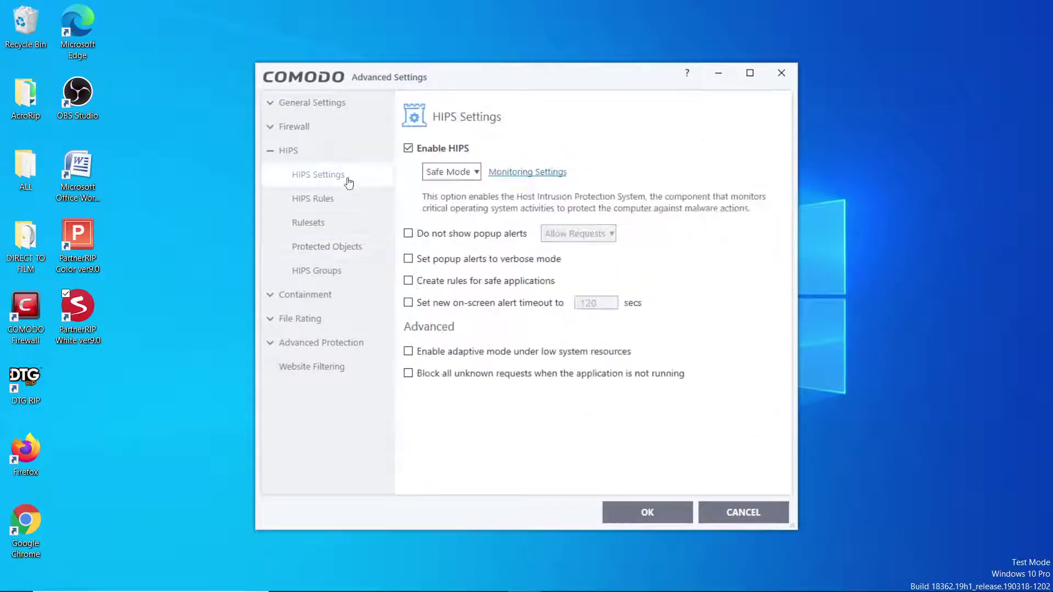
click(336, 200)
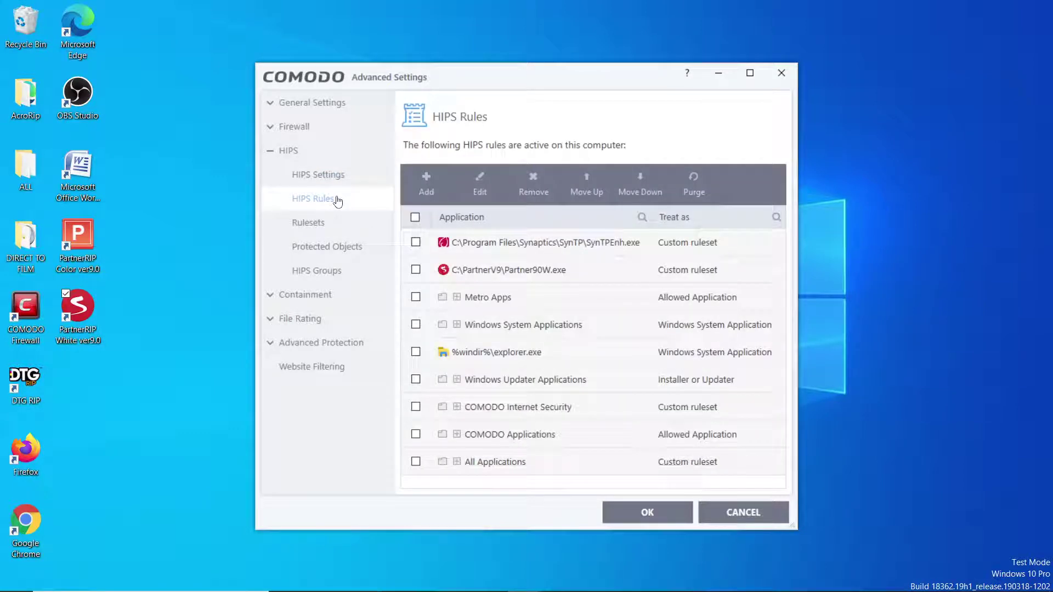
click(488, 274)
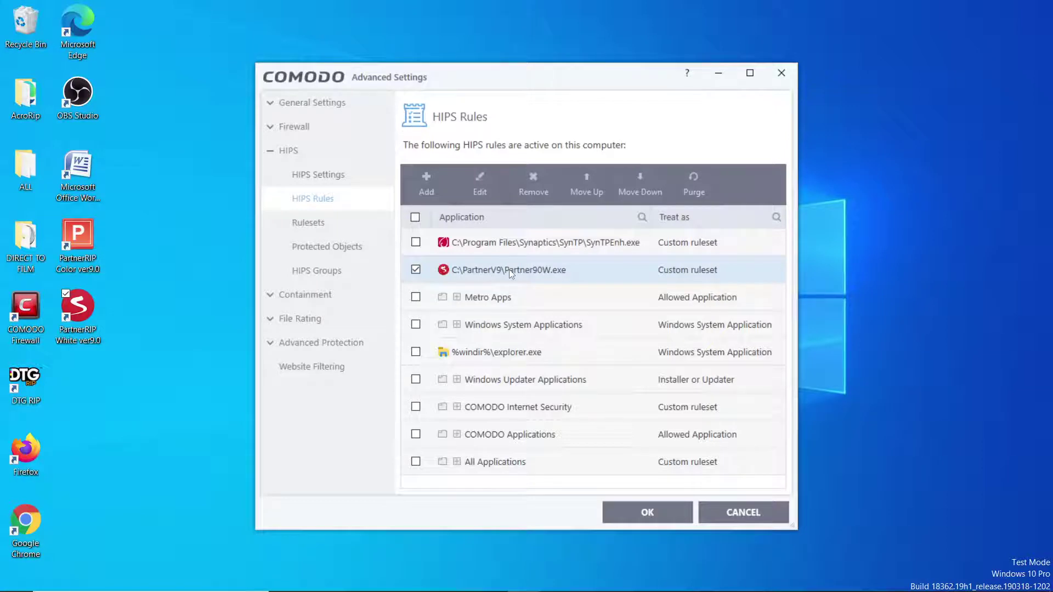
click(479, 192)
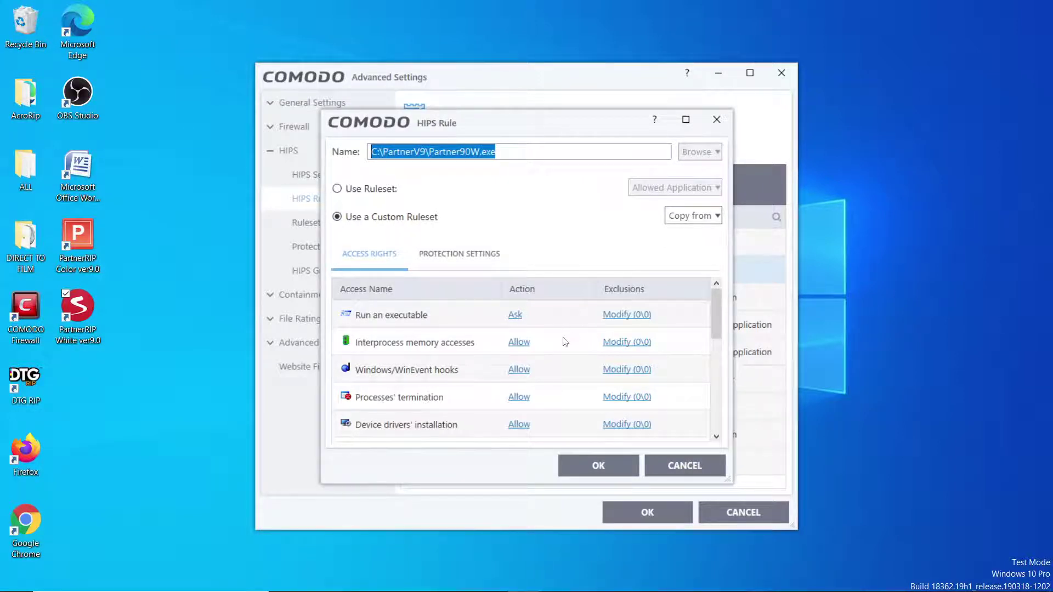
Keep interprocess memory accesses allowed and save the custom Partner90W.exe ruleset.
click(518, 343)
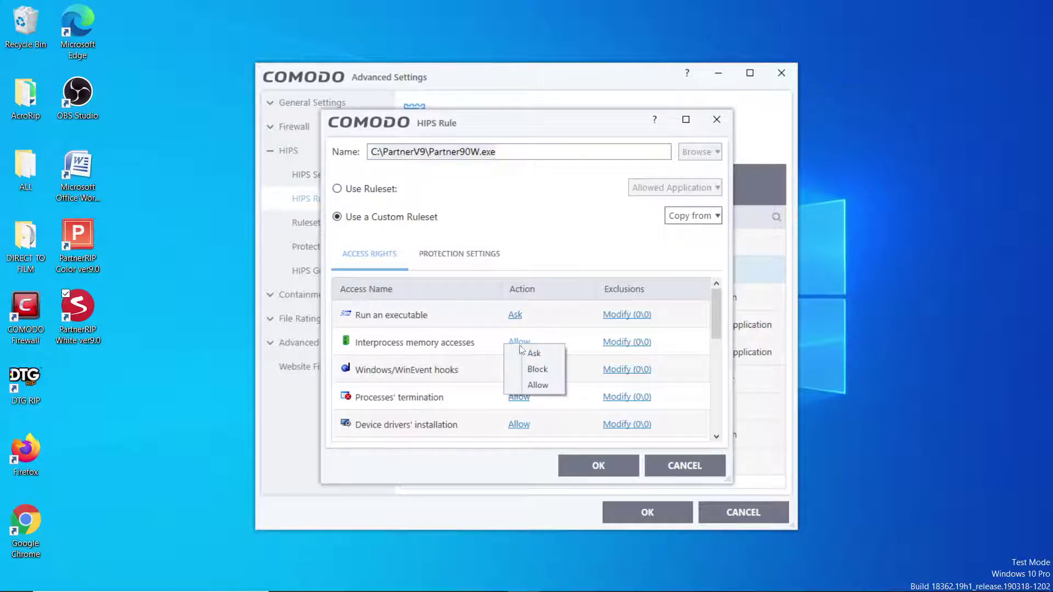
click(576, 257)
mouse_move(712, 321)
mouse_down()
mouse_move(717, 414)
mouse_move(716, 324)
mouse_up()
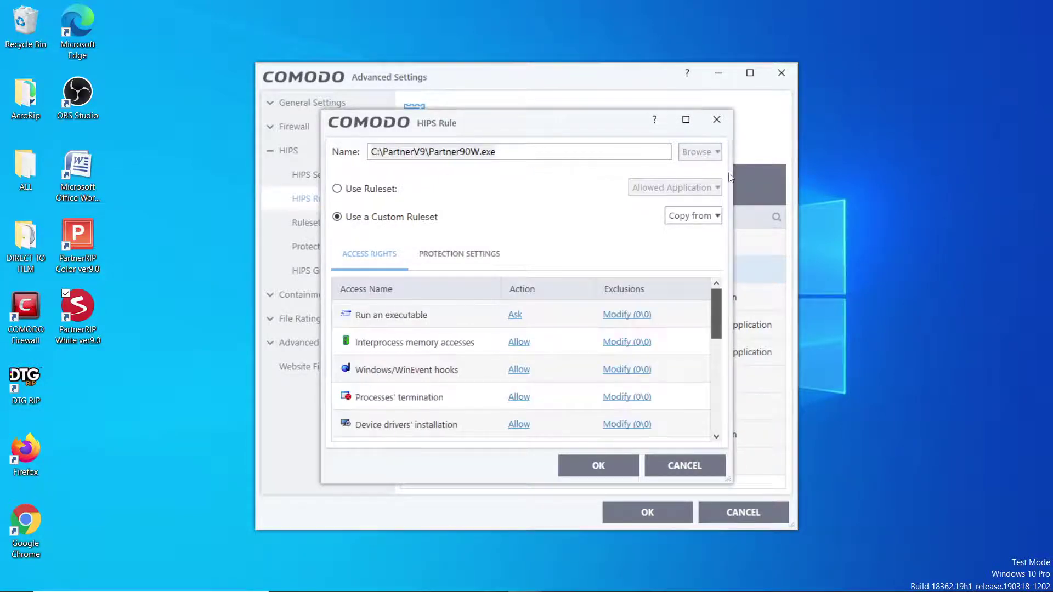
click(598, 465)
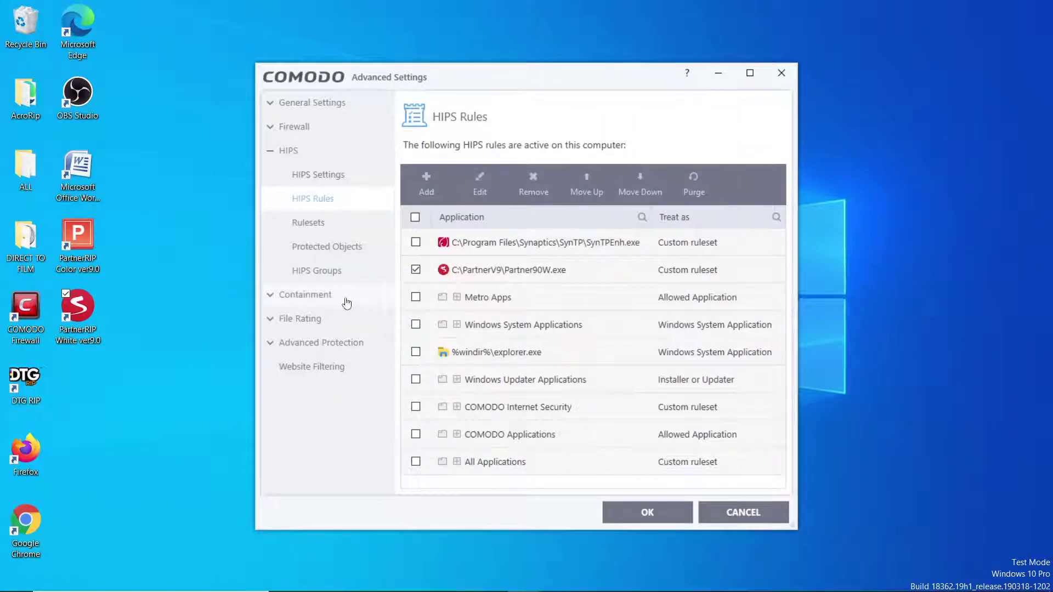
Show the Auto-Containment rules in an enlarged window and select the Partner90W.exe rule.
click(324, 230)
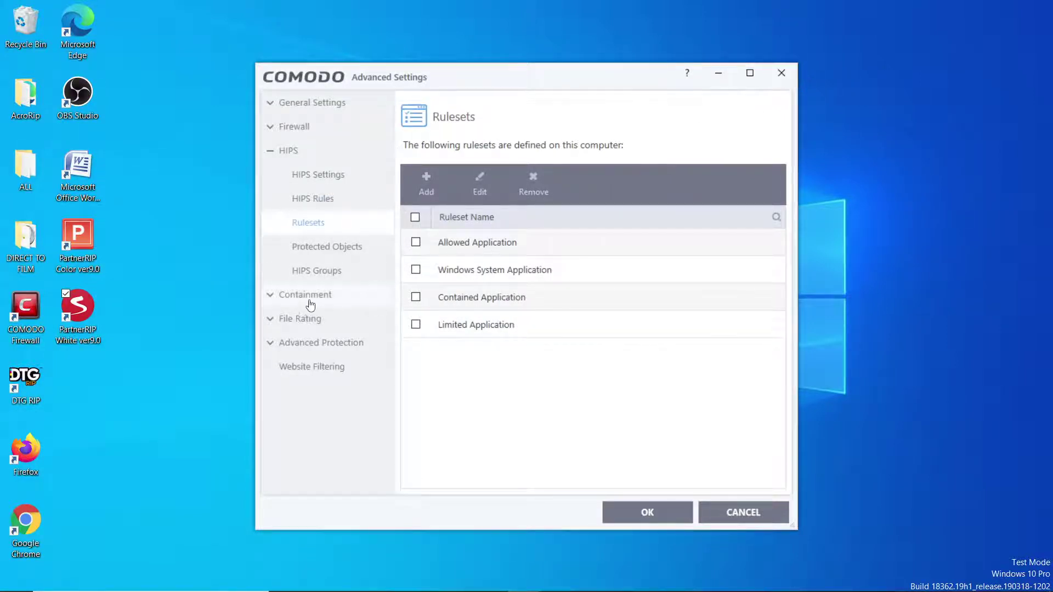
click(274, 303)
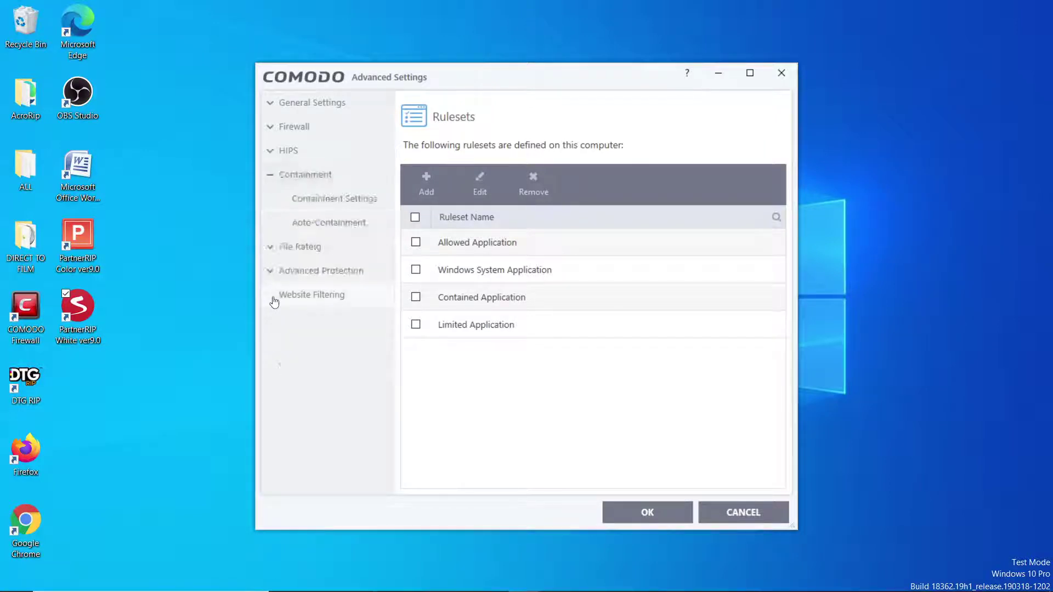
click(327, 201)
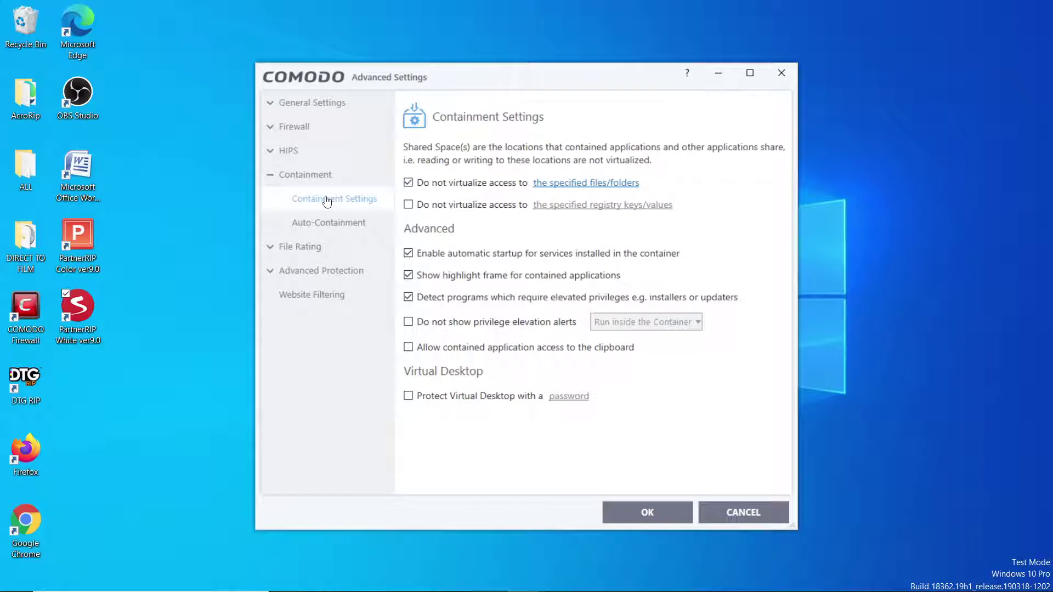
click(351, 223)
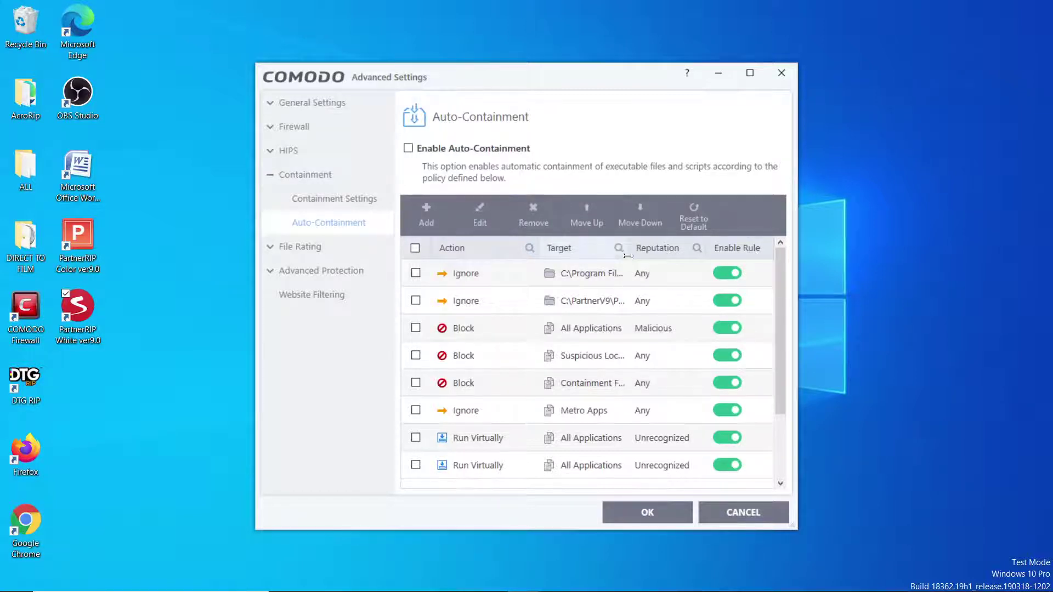
click(750, 75)
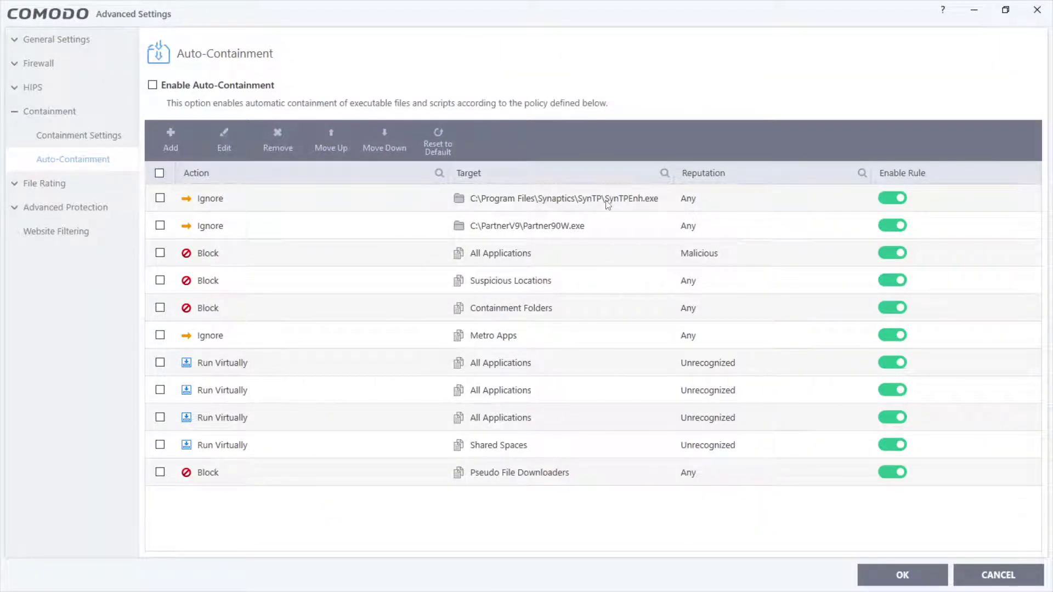
click(222, 229)
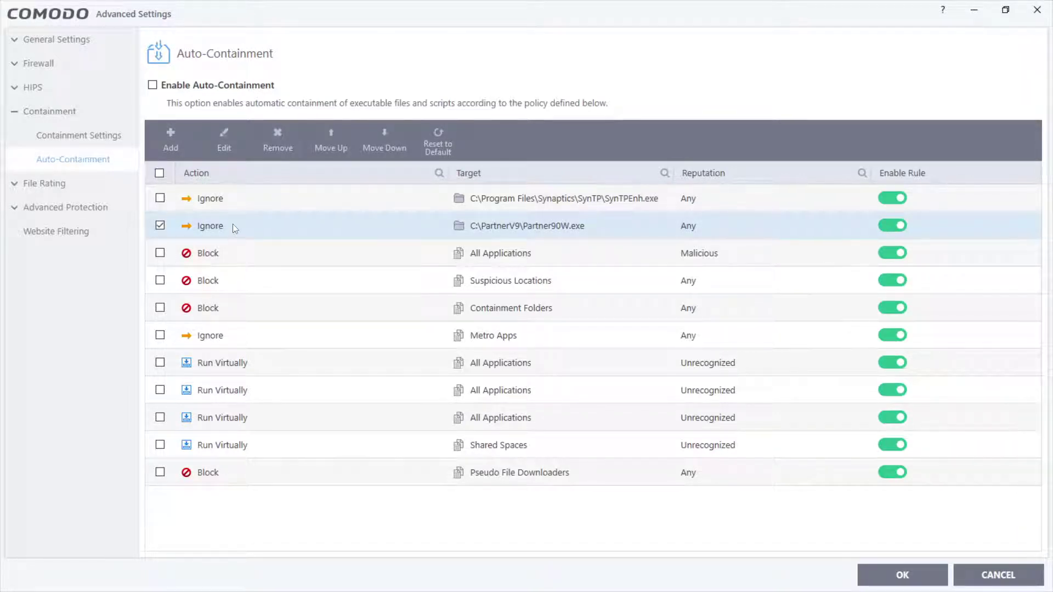
Change the Partner90W.exe rule's action from Ignore to Run Virtually and save it.
click(231, 140)
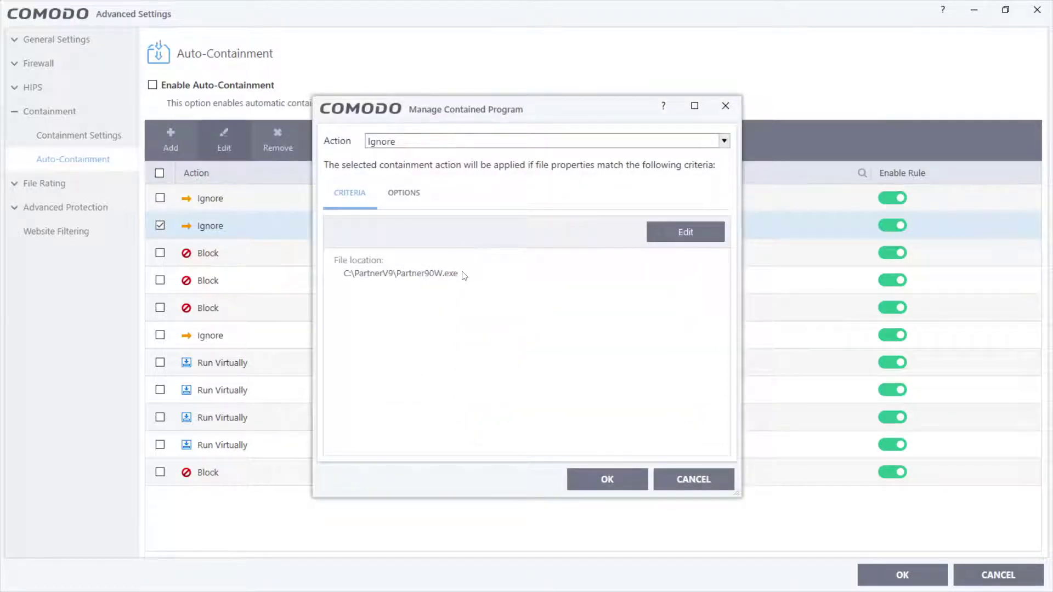
click(723, 143)
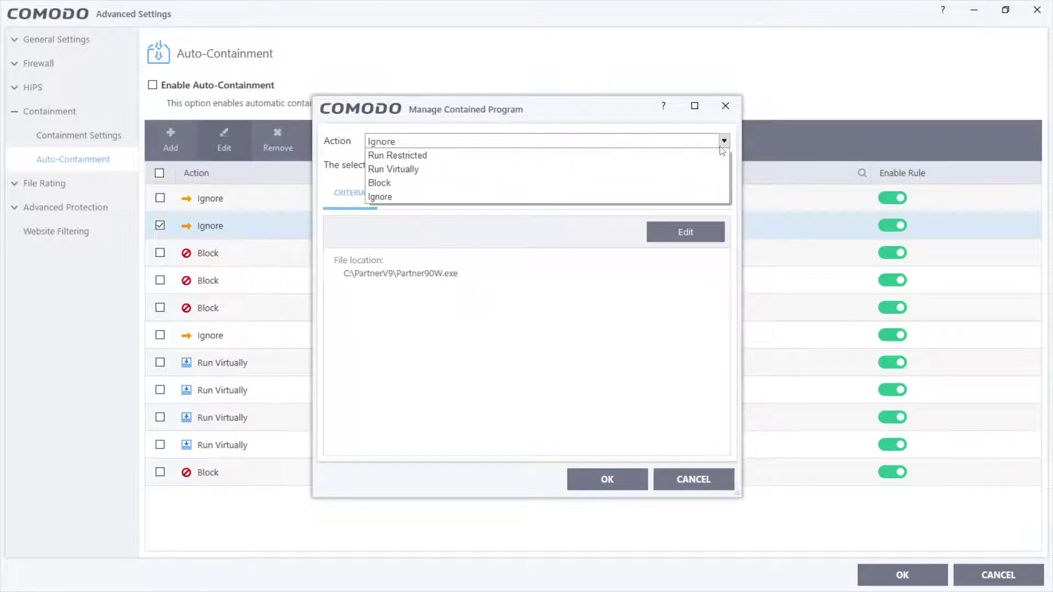
click(633, 170)
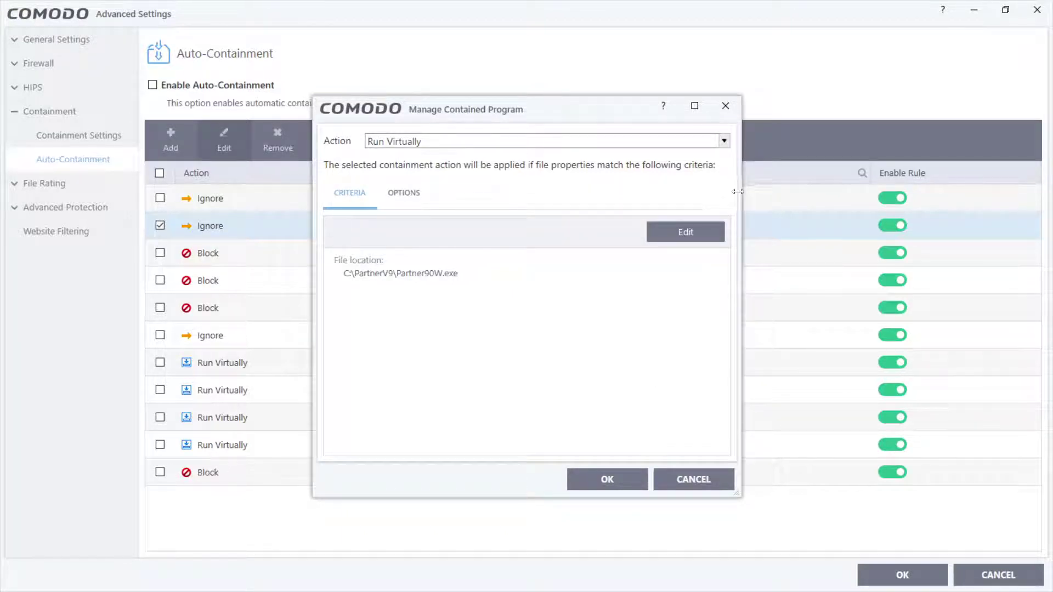
click(723, 141)
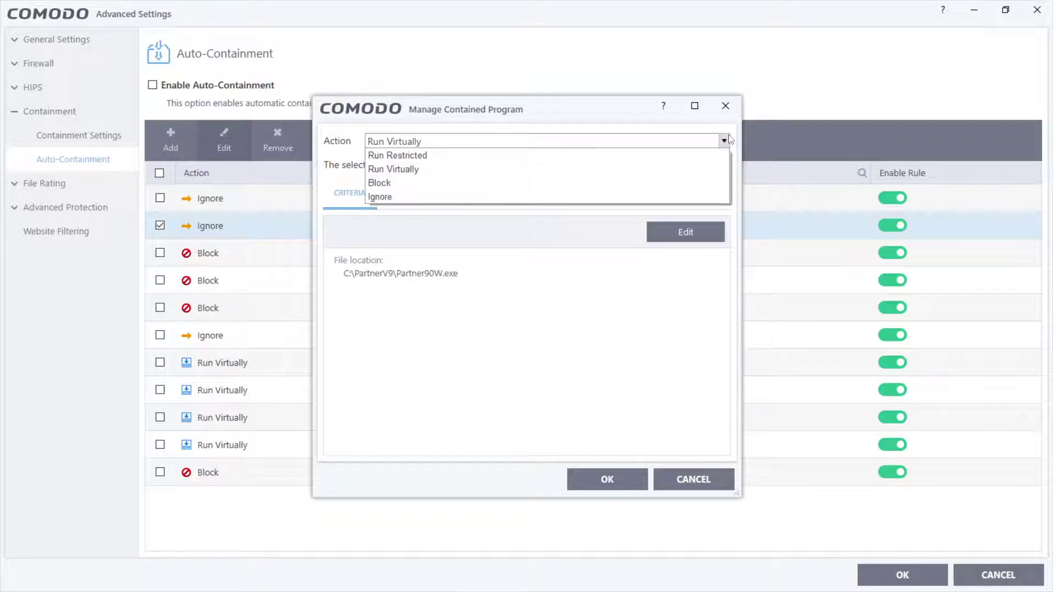
click(694, 172)
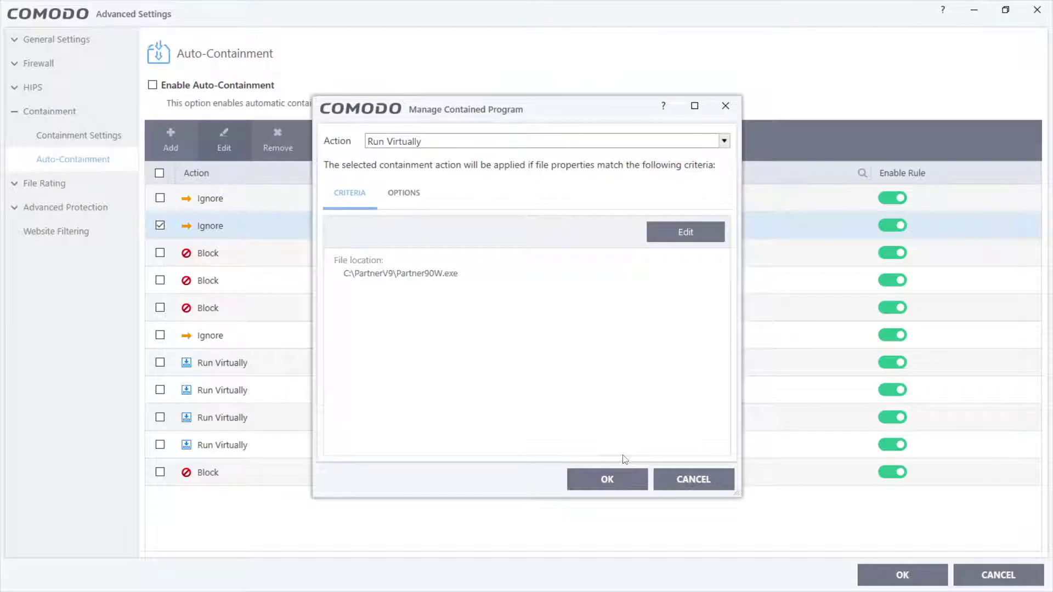
click(607, 478)
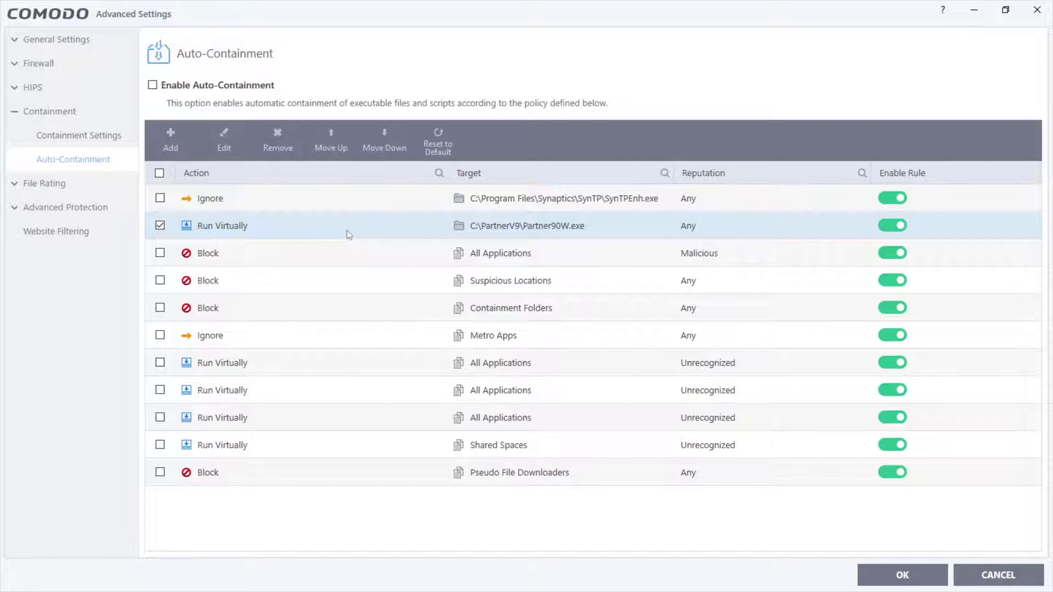
Edit the Partner90W.exe rule and review its options and file criteria without changes.
right_click(229, 225)
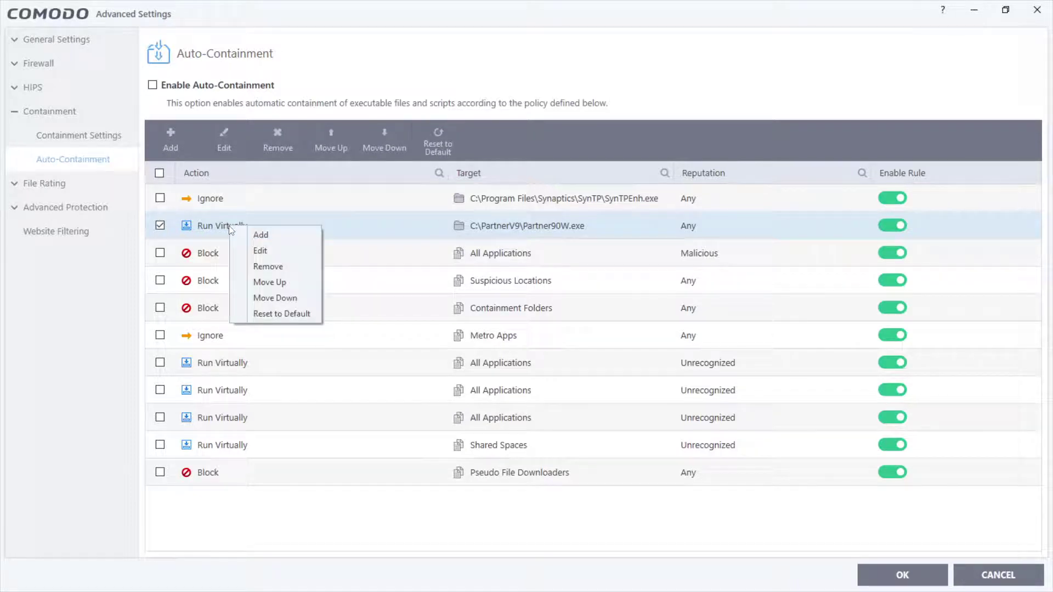
click(273, 252)
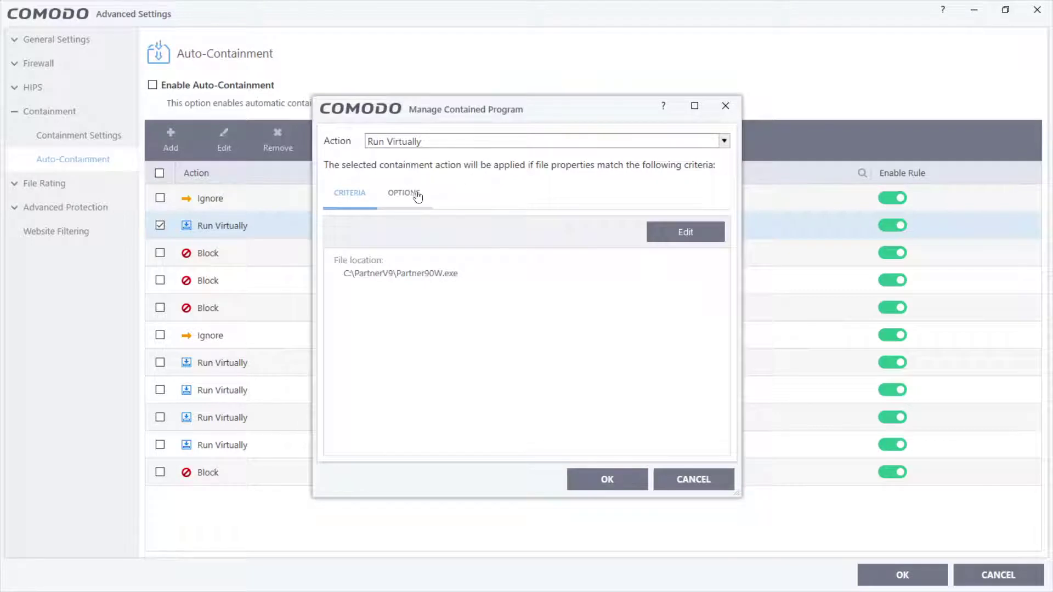
click(410, 195)
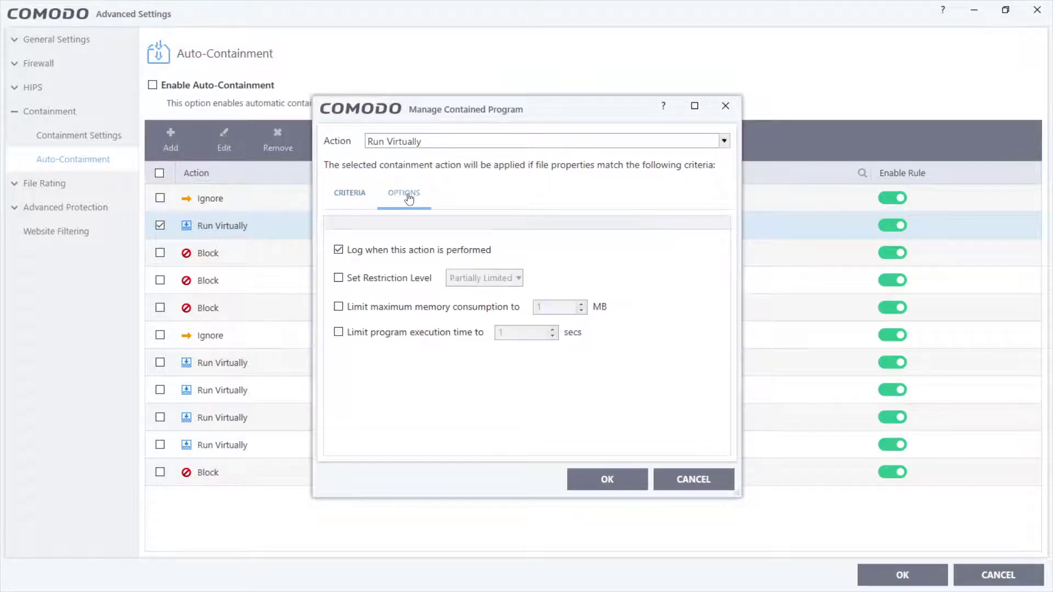
click(356, 200)
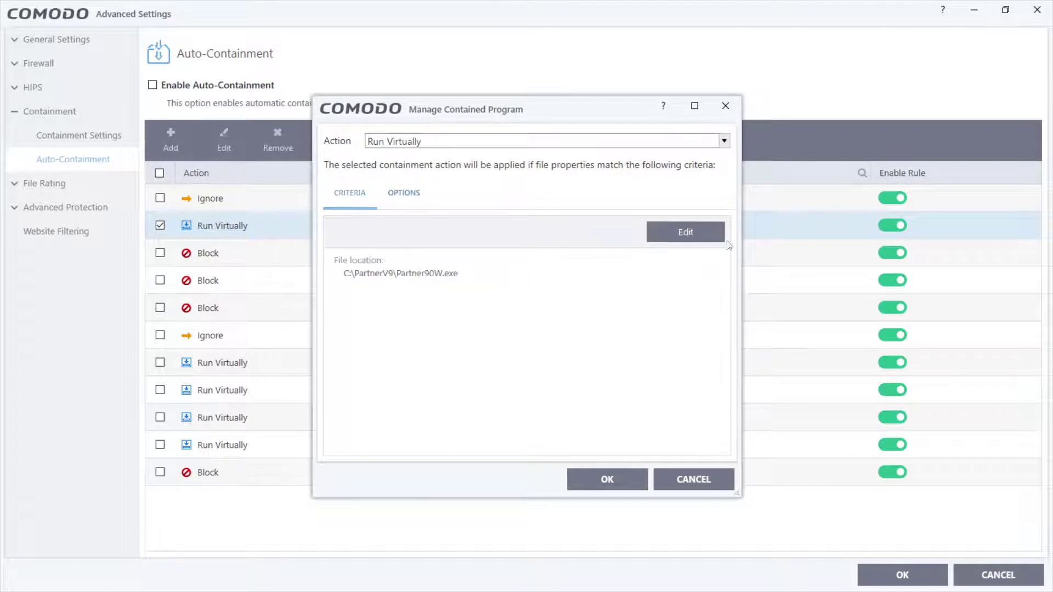
click(702, 233)
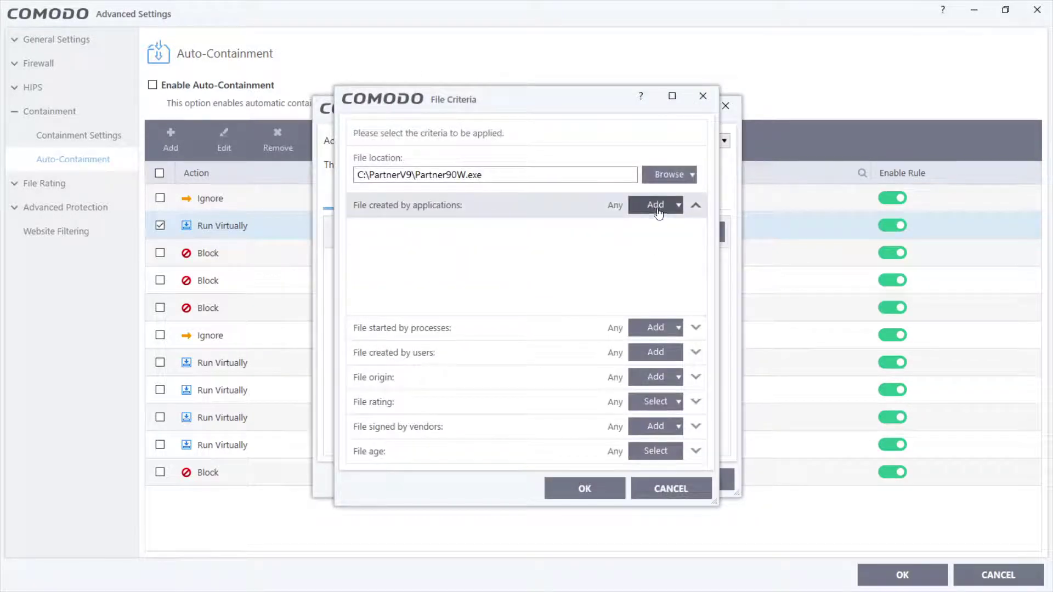
click(704, 97)
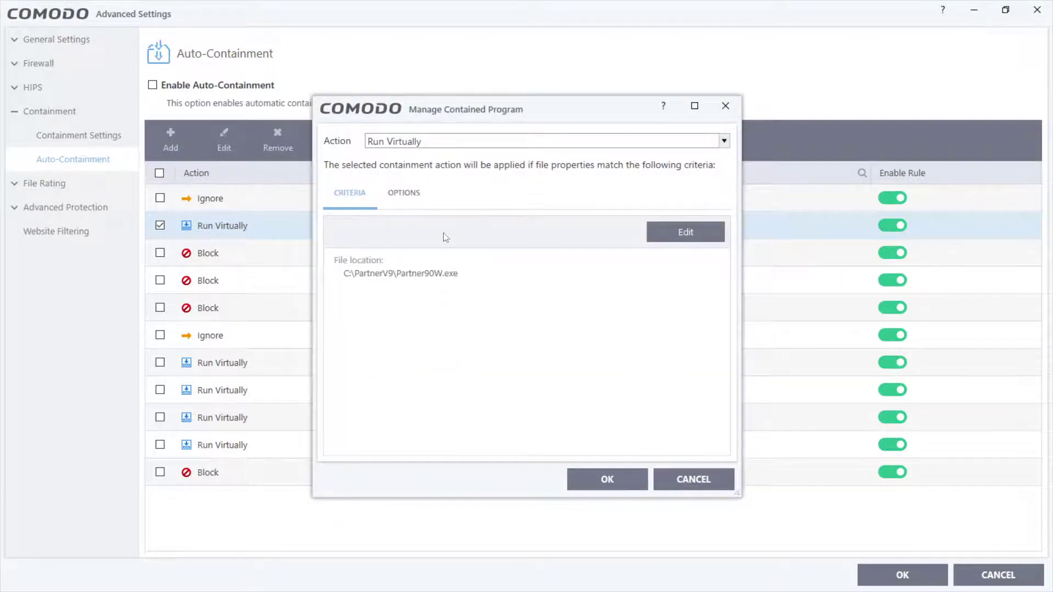
click(685, 232)
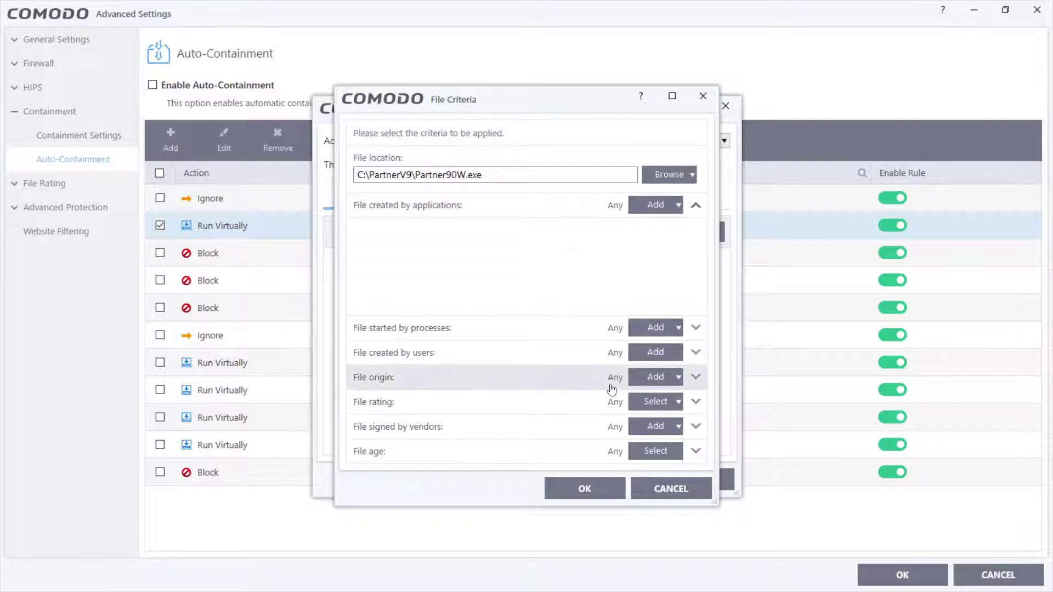
click(655, 496)
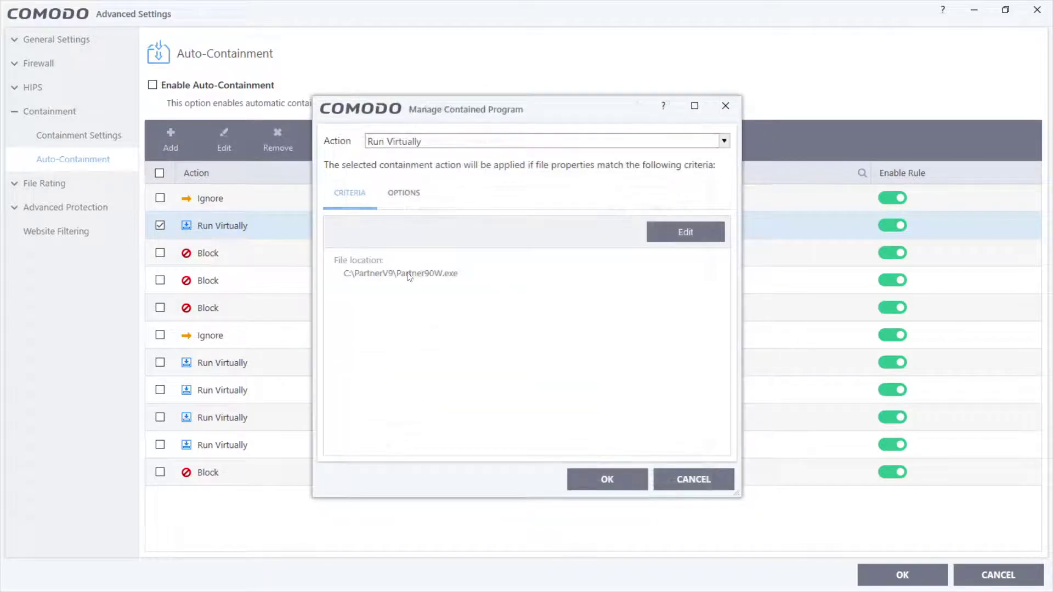
Set the Partner90W.exe rule's action back to Ignore and save it.
click(407, 203)
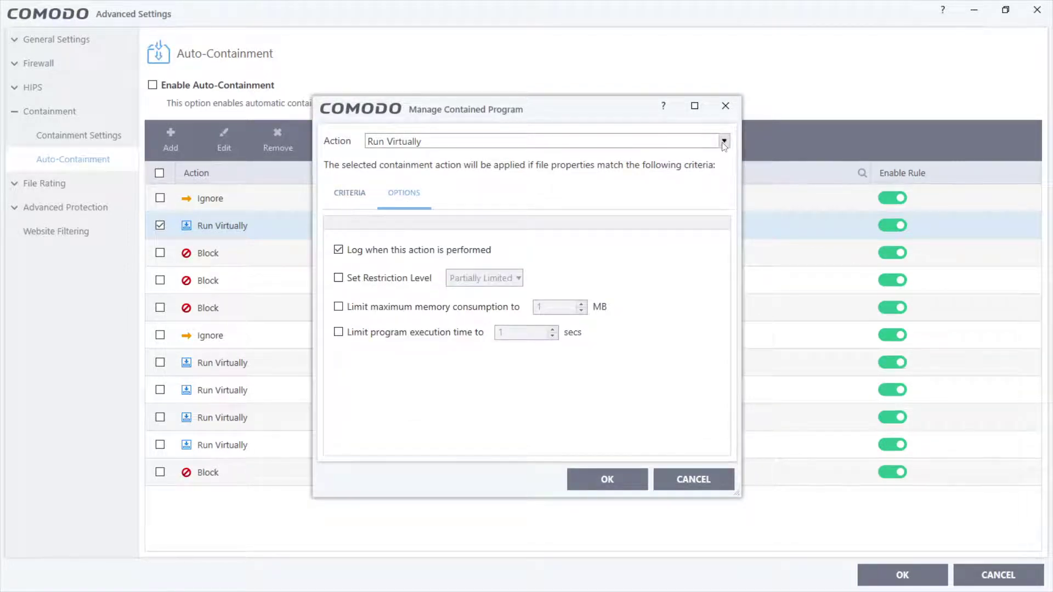
click(352, 197)
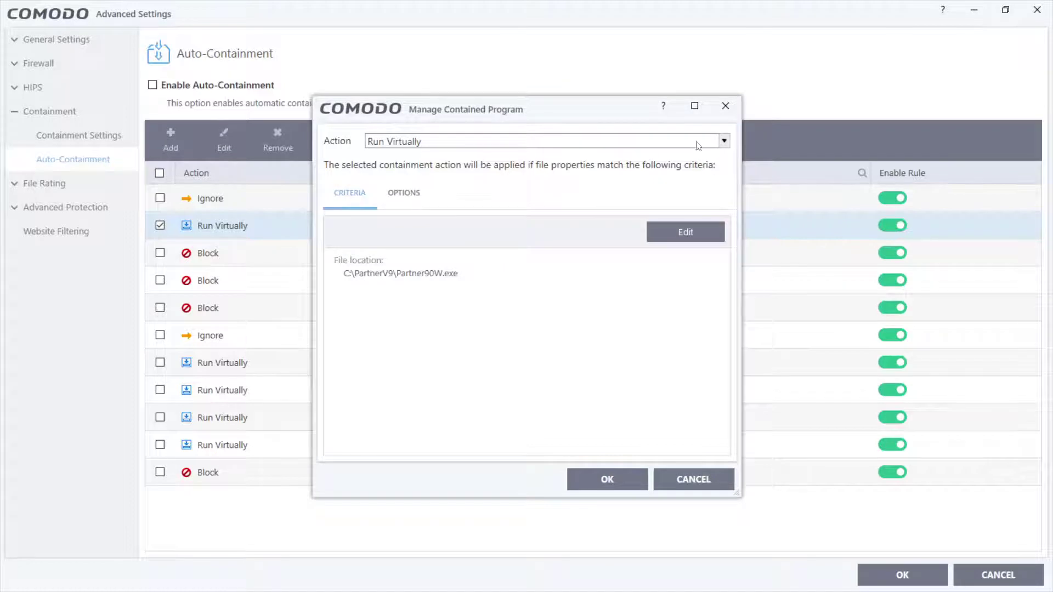
click(724, 141)
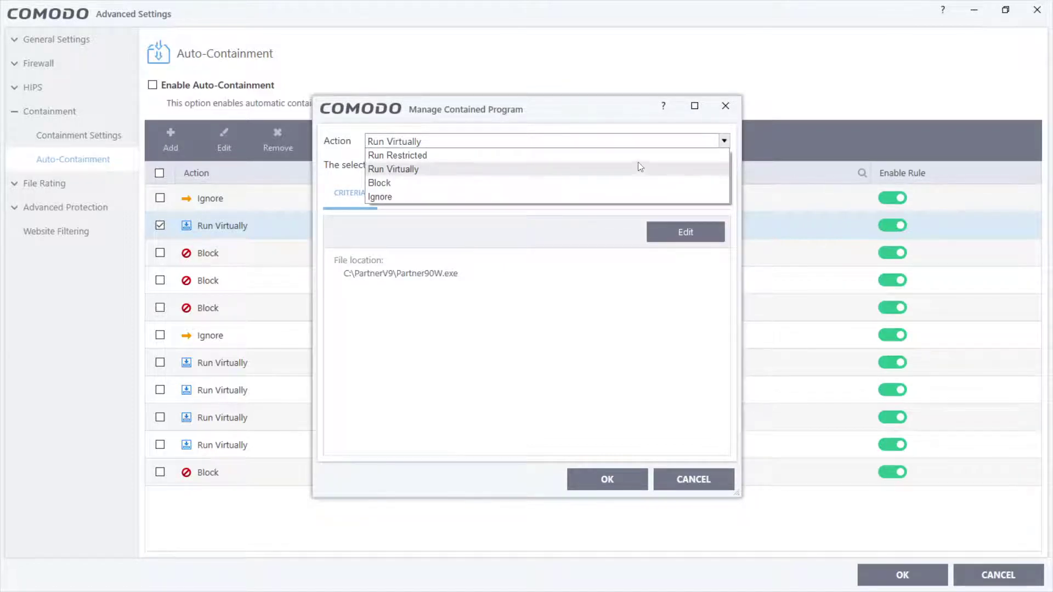
click(634, 195)
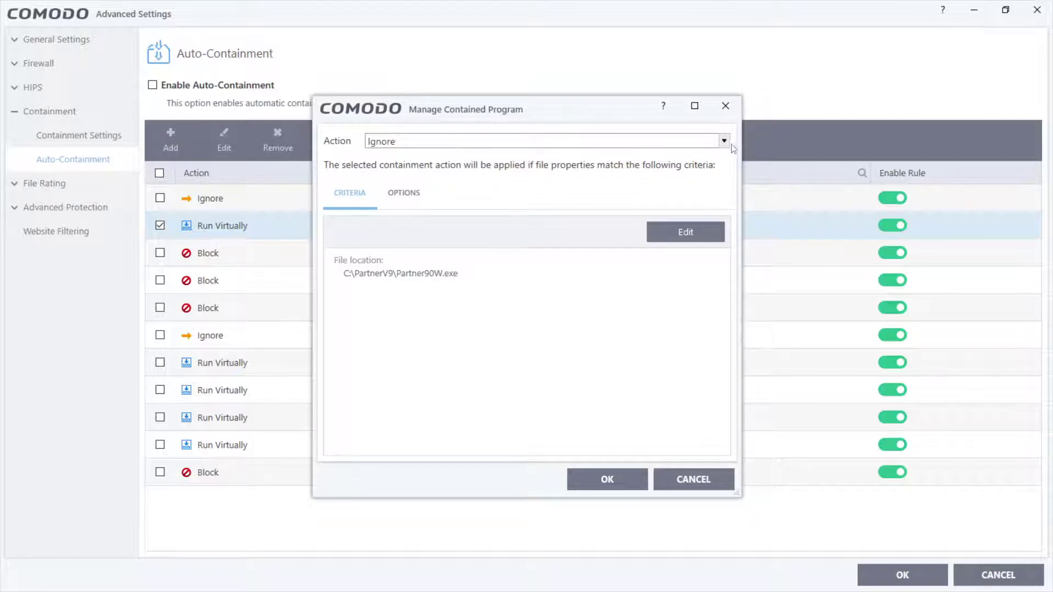
click(606, 479)
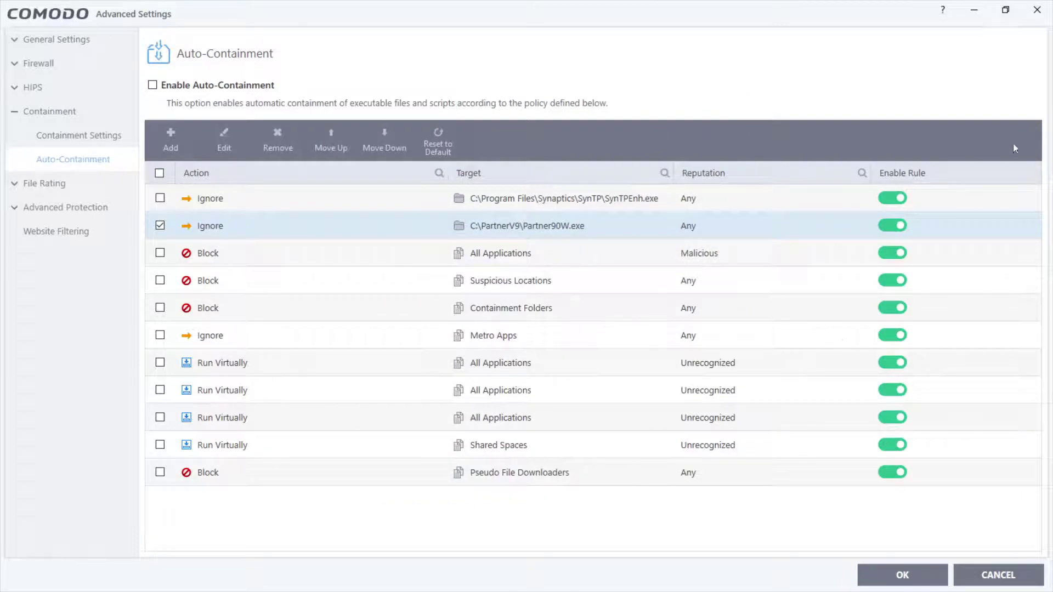
Close Comodo's advanced settings and main window, then launch PartnerRIP White.
click(977, 10)
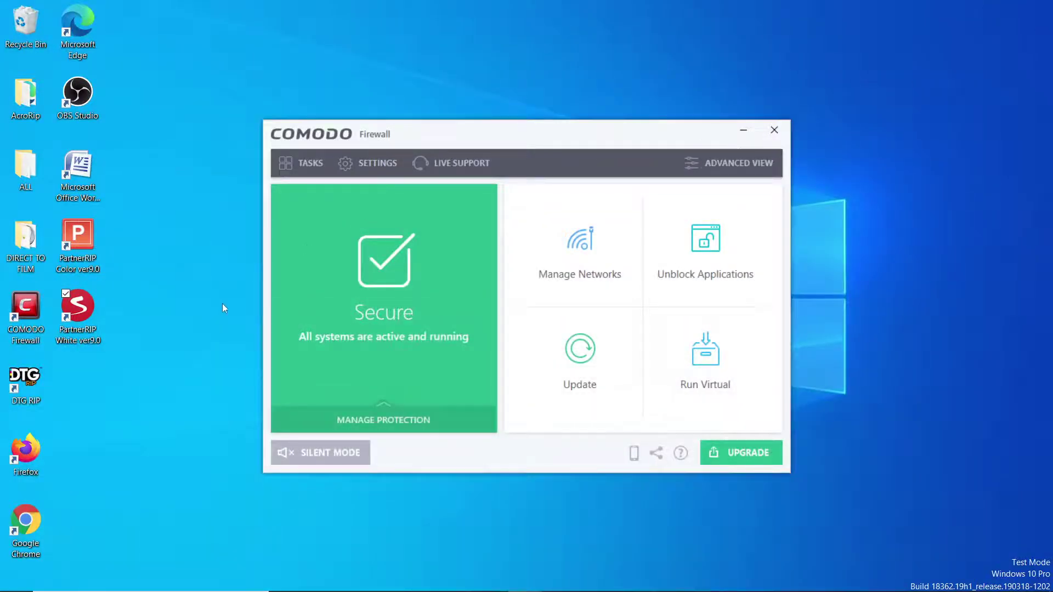
mouse_move(652, 589)
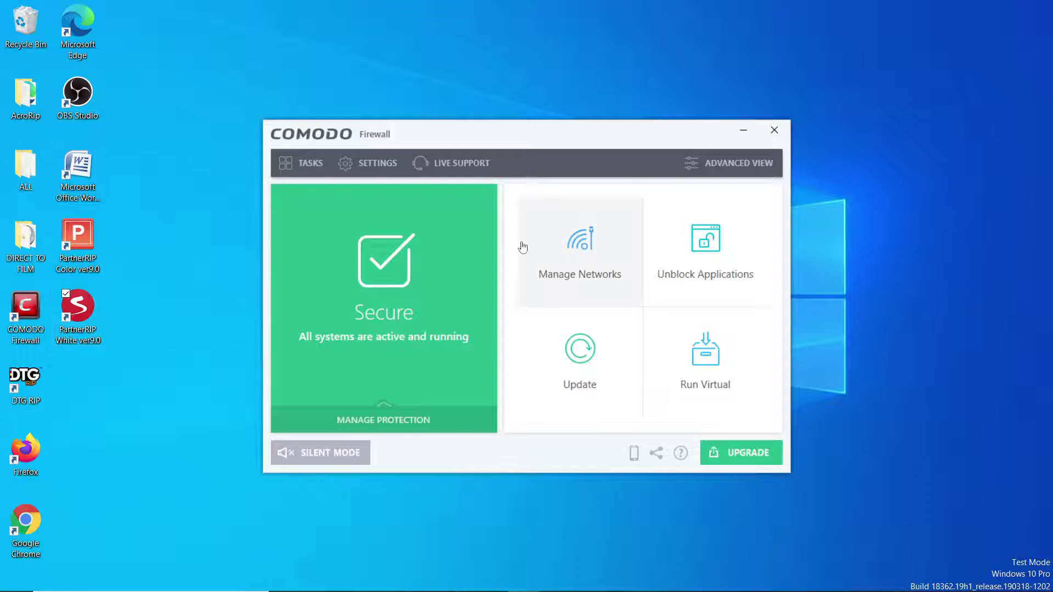
click(775, 132)
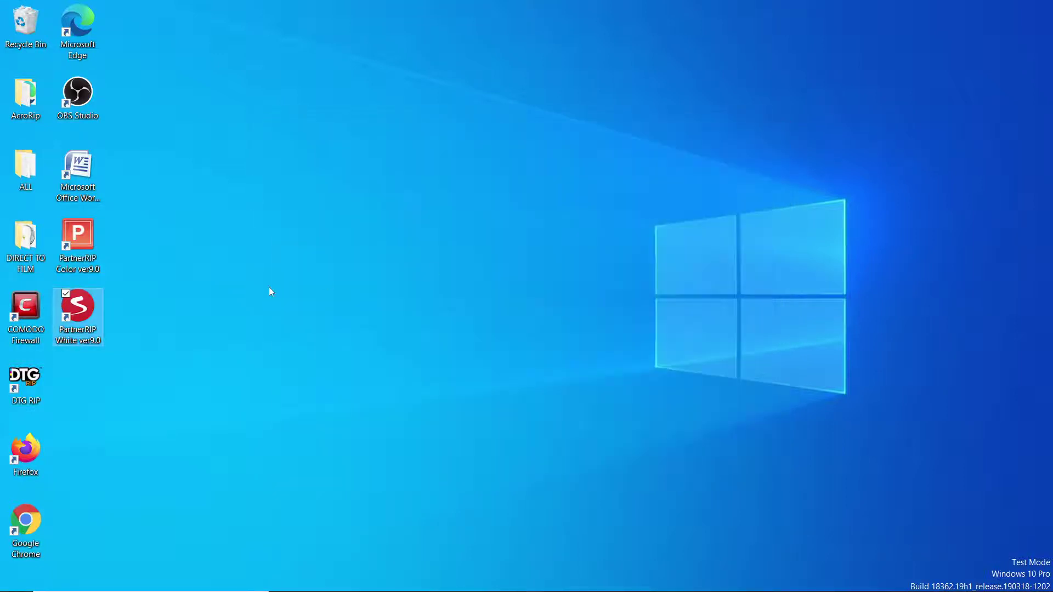
double_click(98, 307)
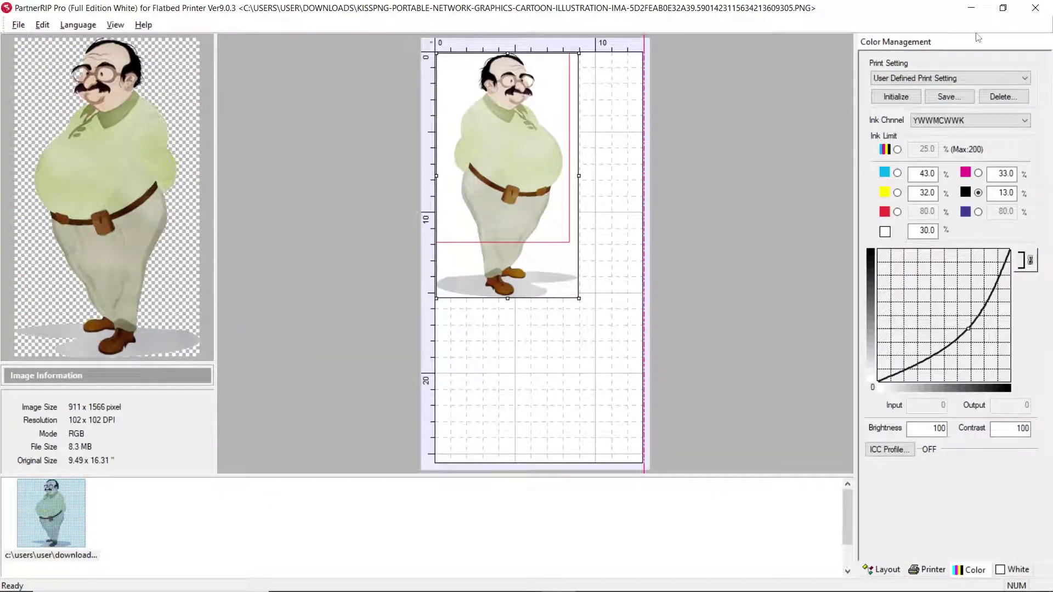
mouse_move(811, 590)
Print the cartoon to the Stylus Photo R3000 on USB002, then minimize PartnerRIP.
click(927, 569)
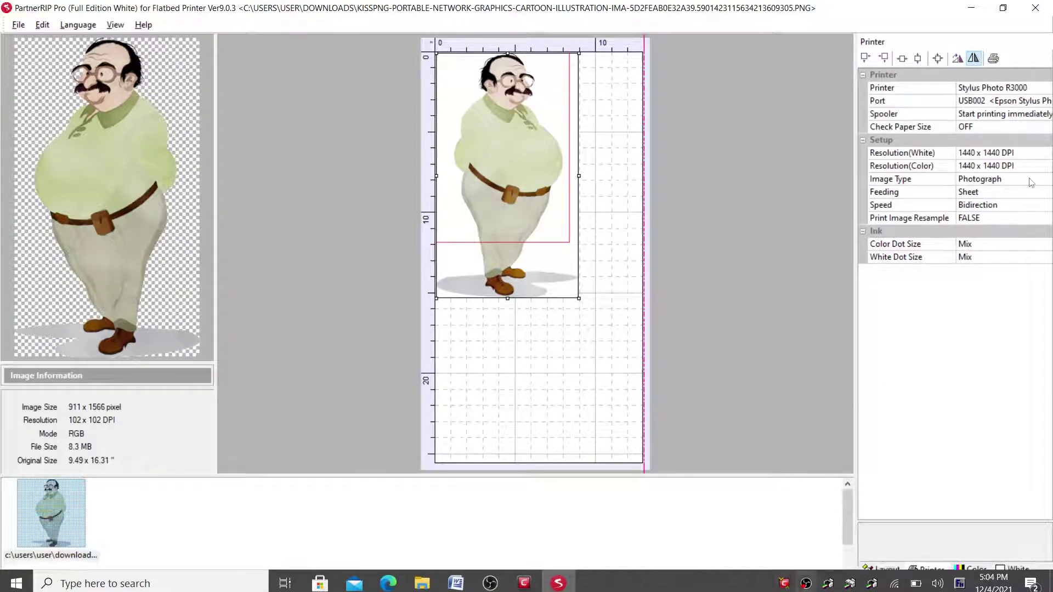
click(995, 60)
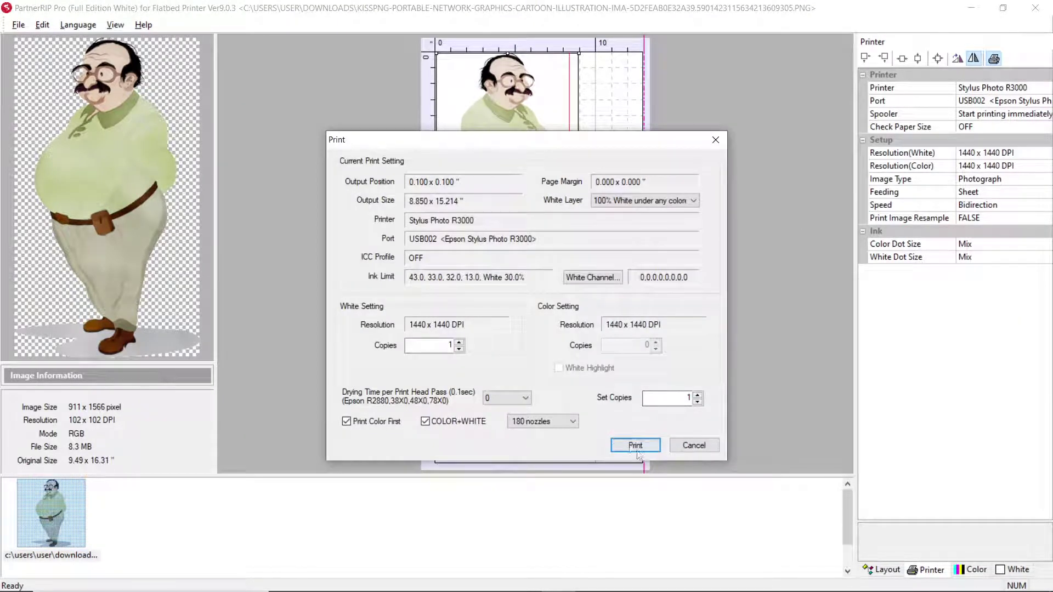
click(635, 445)
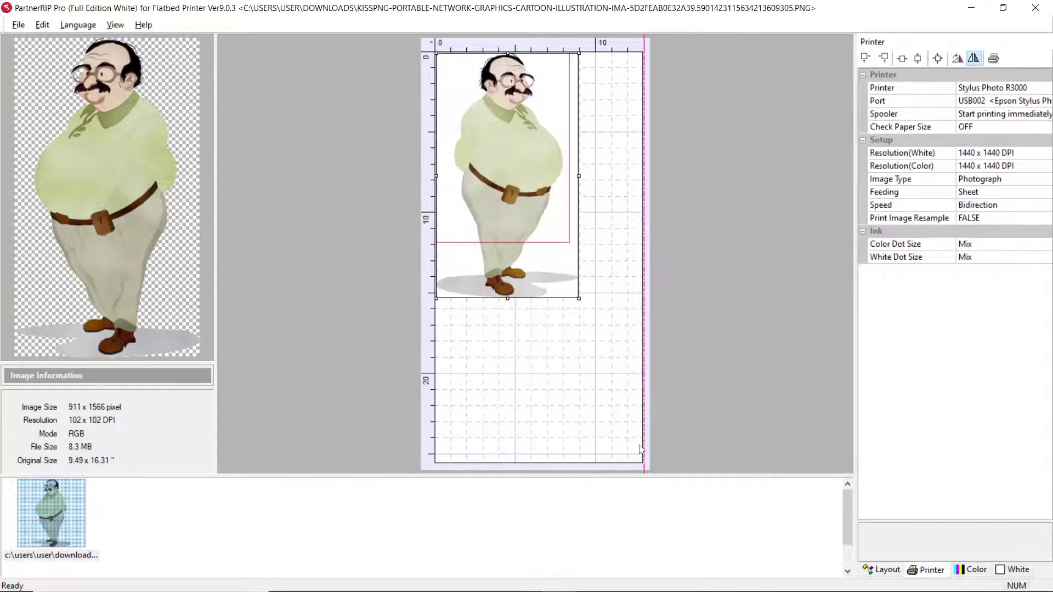
mouse_move(765, 587)
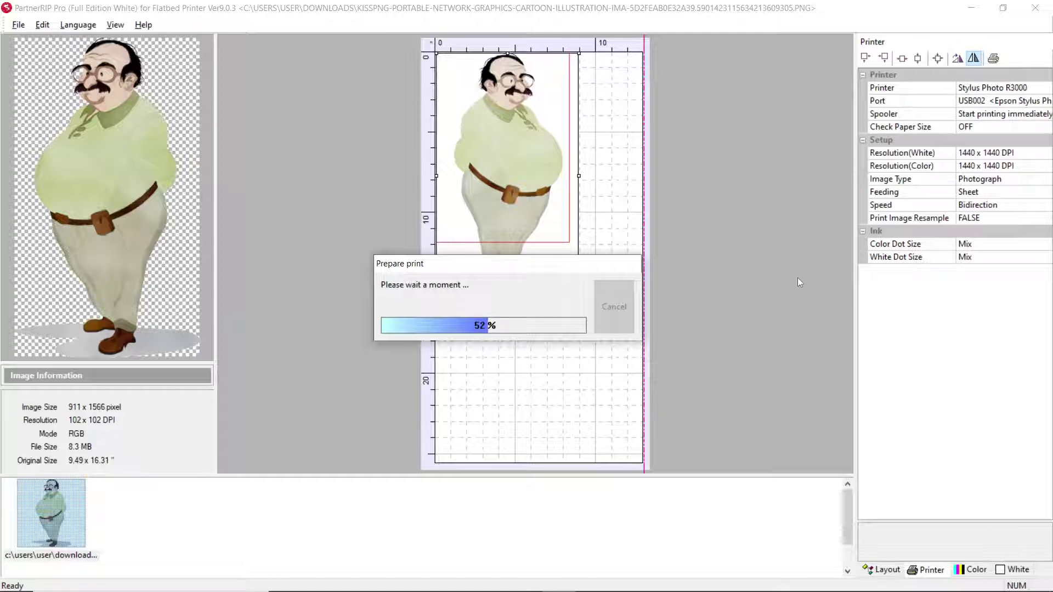
click(971, 9)
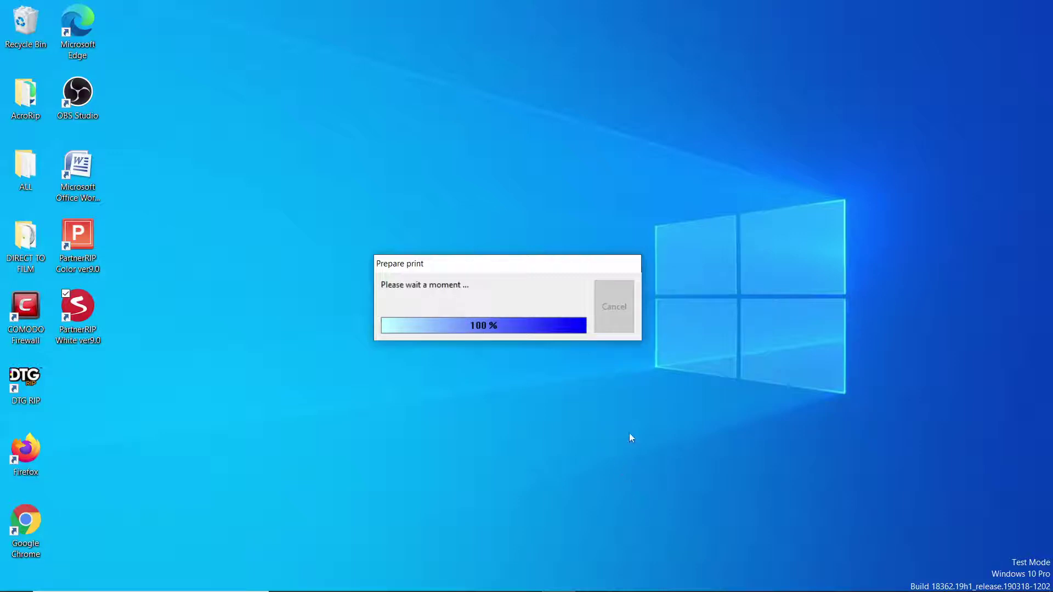
mouse_move(564, 588)
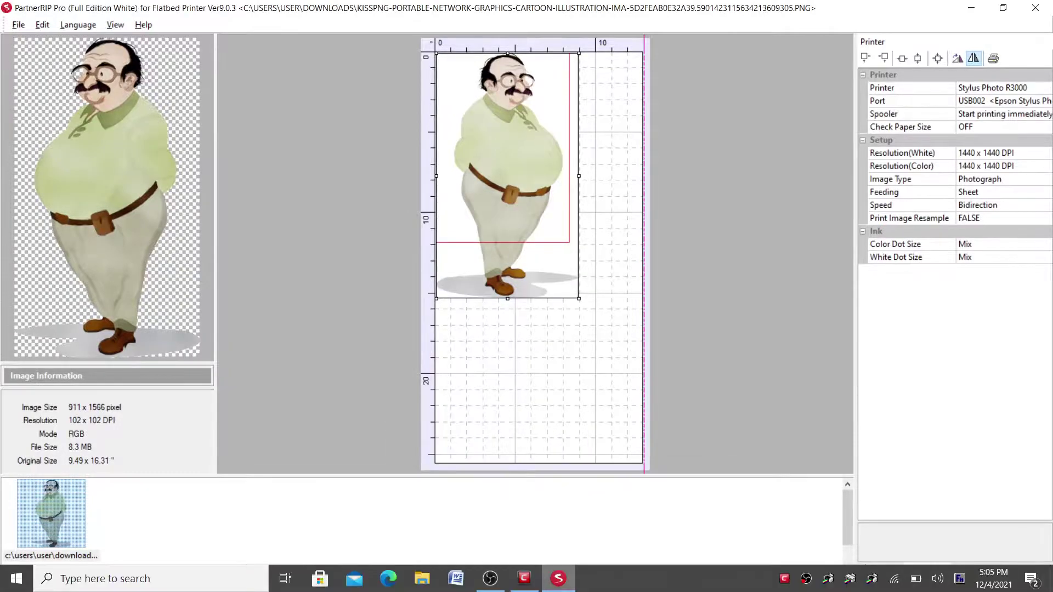
Hide PartnerRIP, open File Explorer and review the Comodo alert's Treat as ruleset options.
click(565, 579)
click(422, 578)
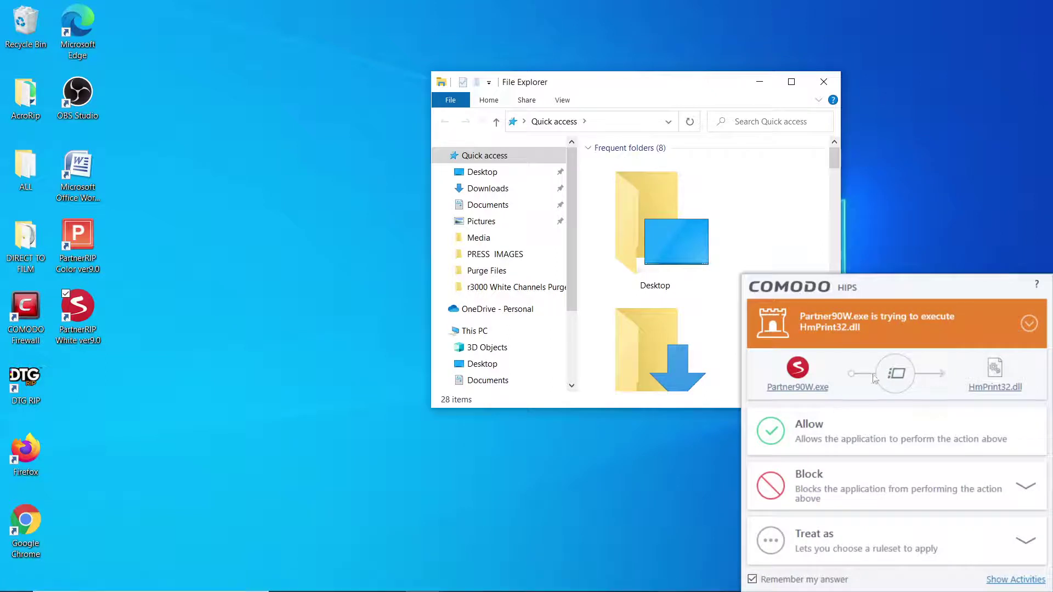
click(1025, 543)
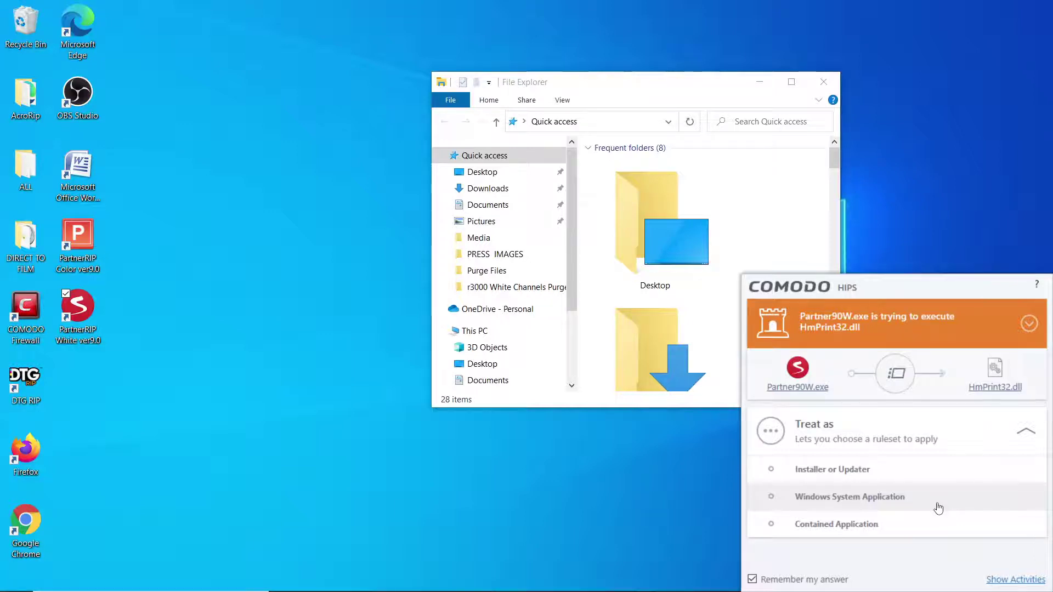
click(1020, 433)
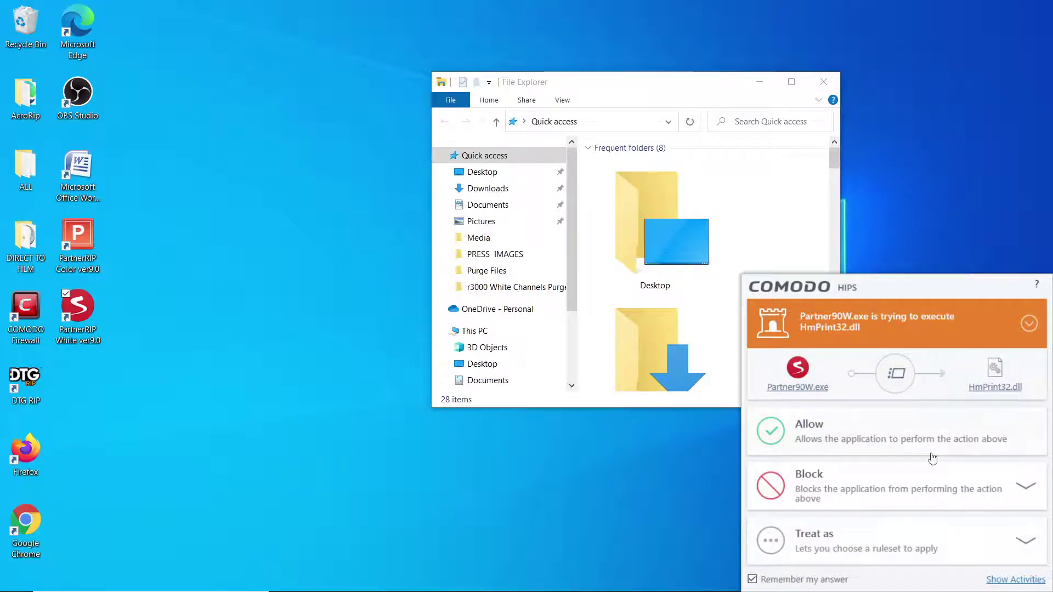
Allow Partner90W.exe to execute HmPrint32.dll, then cancel the resulting print job.
click(900, 434)
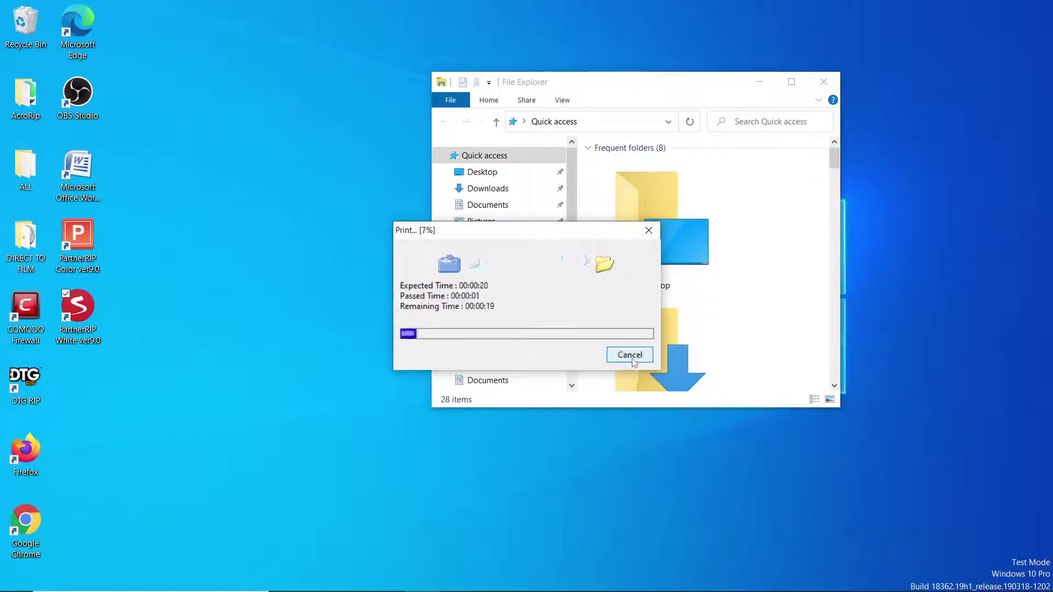
click(631, 359)
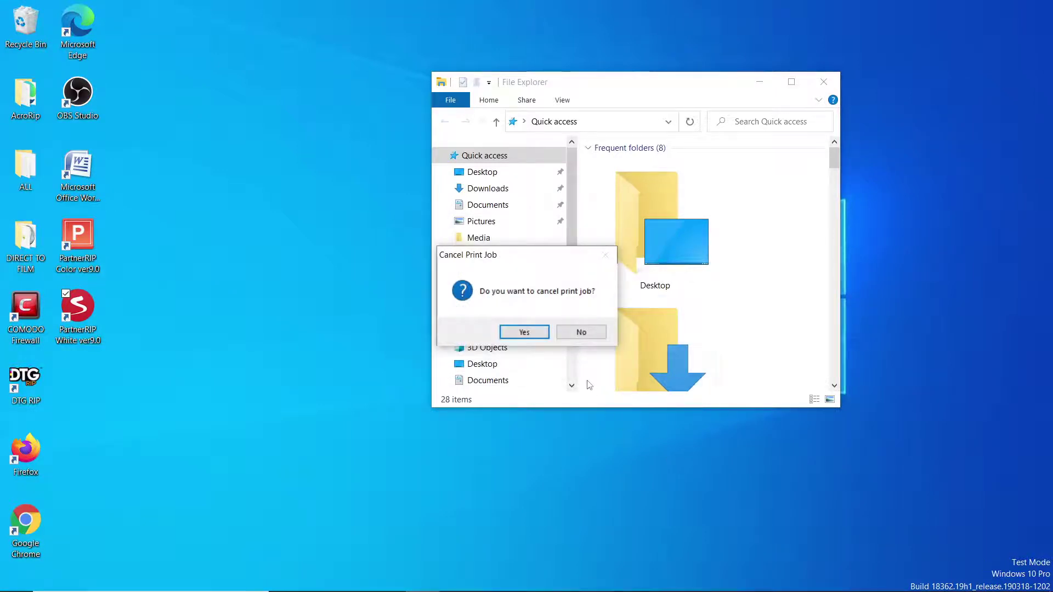
click(535, 335)
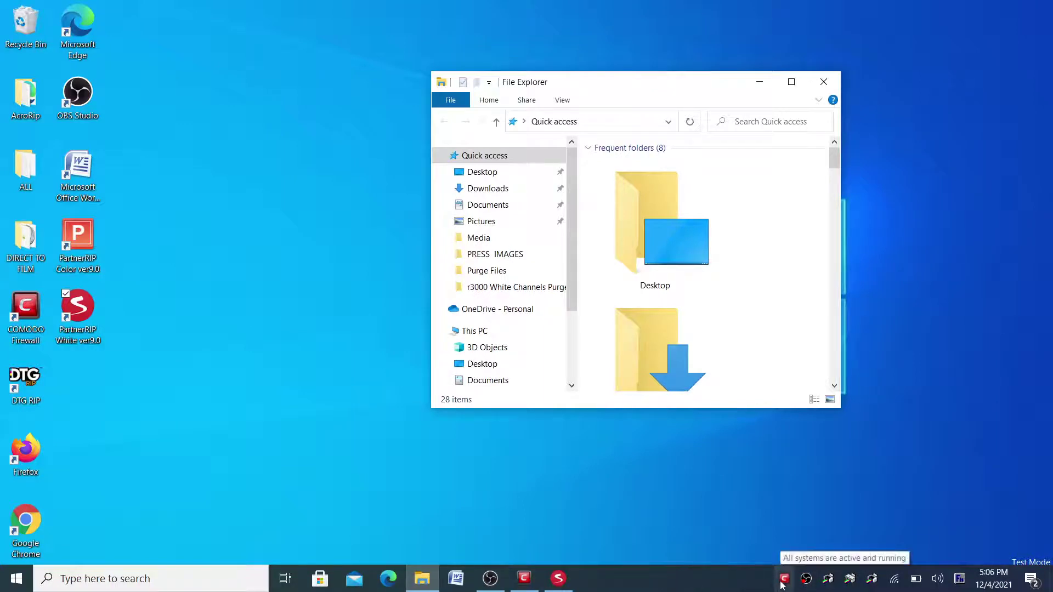
Bring the cartoon layout back, check its Print dialog without printing, and list the ports.
click(558, 579)
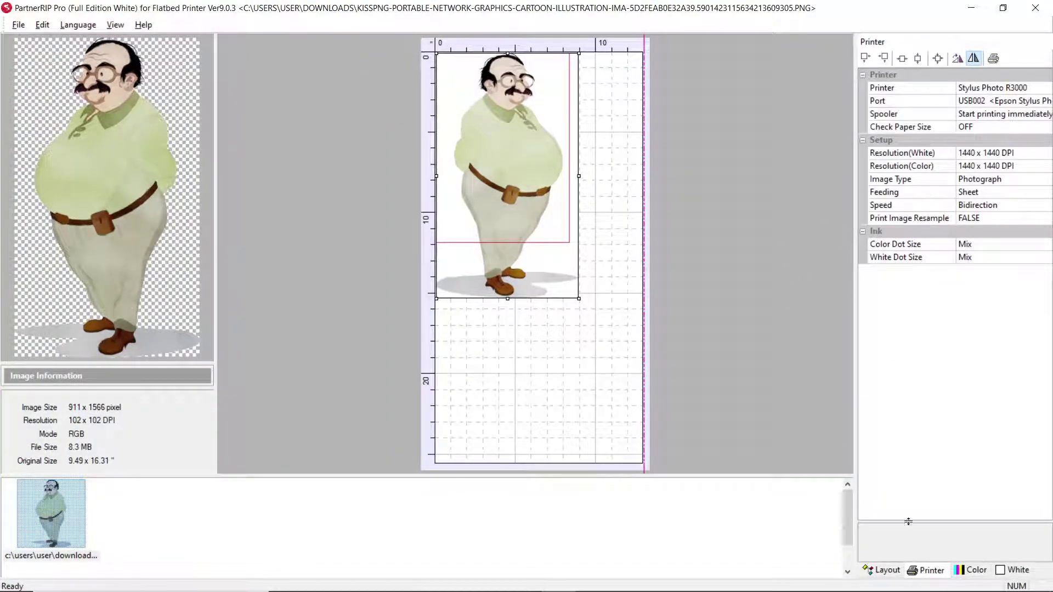
mouse_move(932, 589)
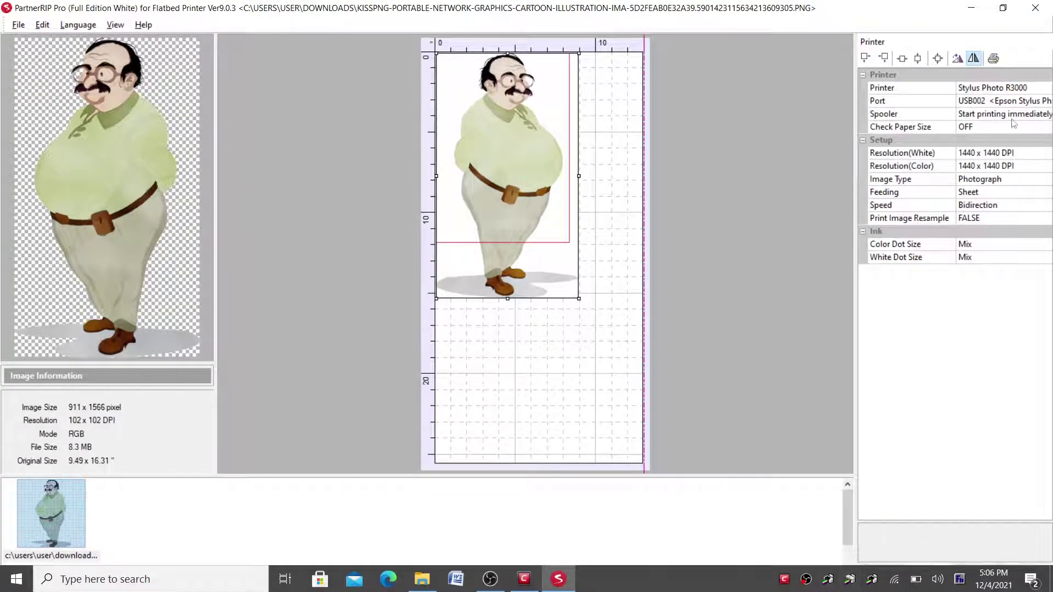
mouse_move(891, 590)
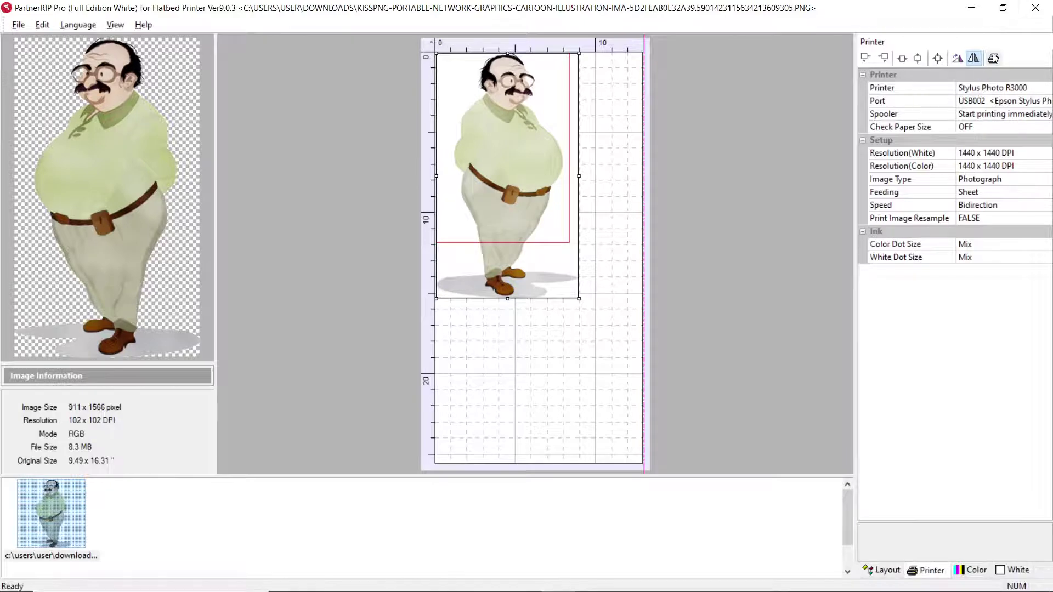
click(993, 58)
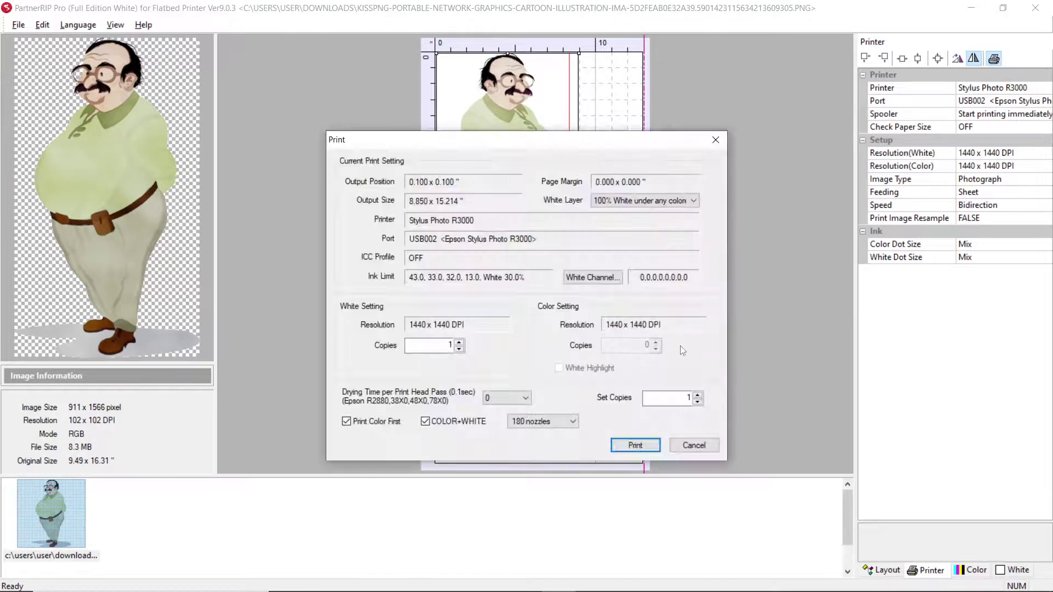
click(694, 445)
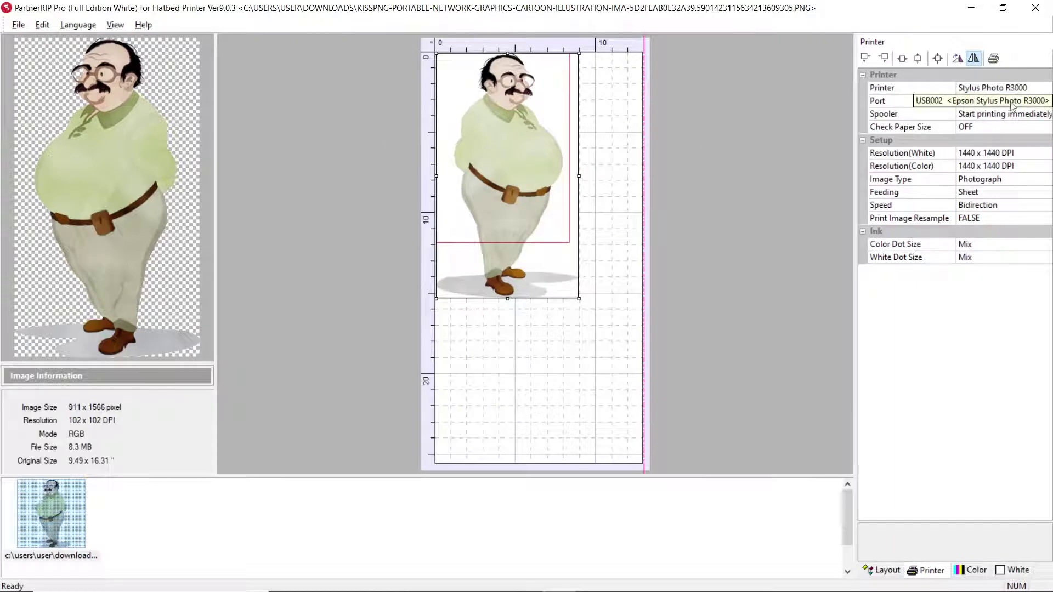
click(1011, 102)
Target port USB005 with the Stylus Photo 1390/1400 printer model.
click(1045, 102)
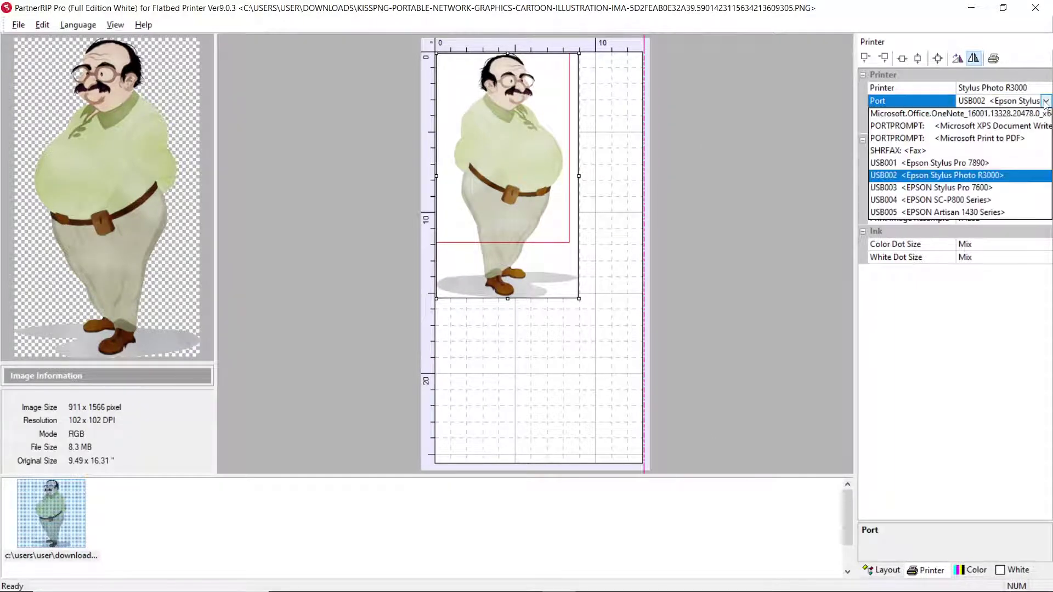
click(979, 214)
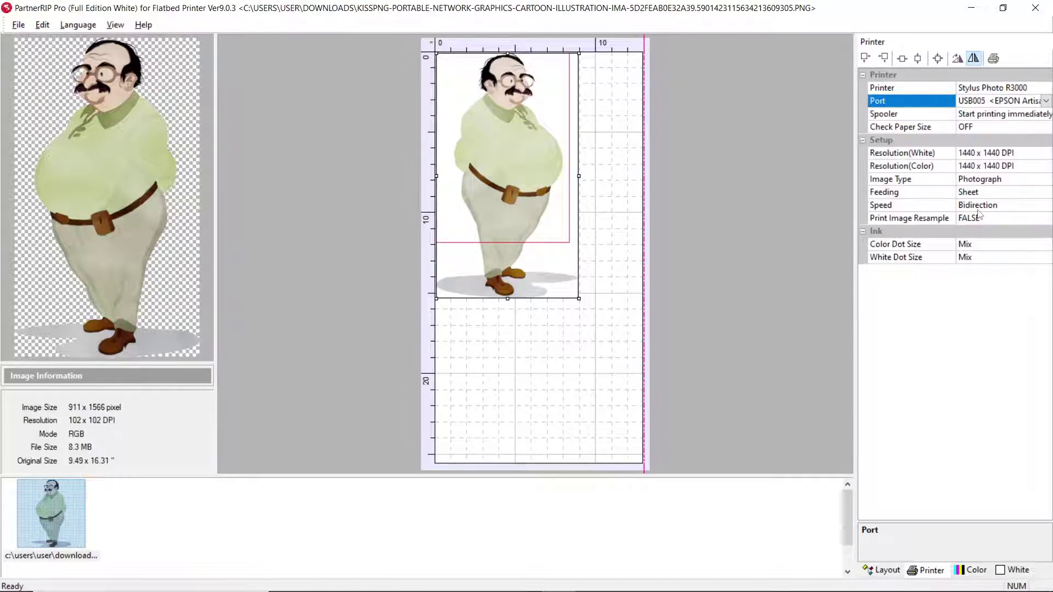
click(1045, 88)
click(1047, 89)
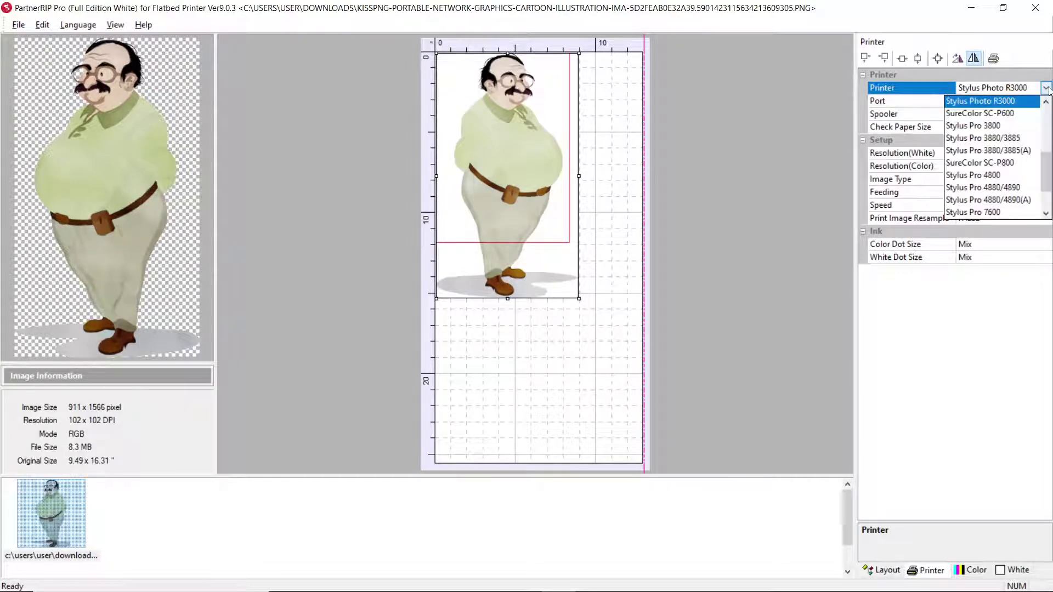
click(1045, 120)
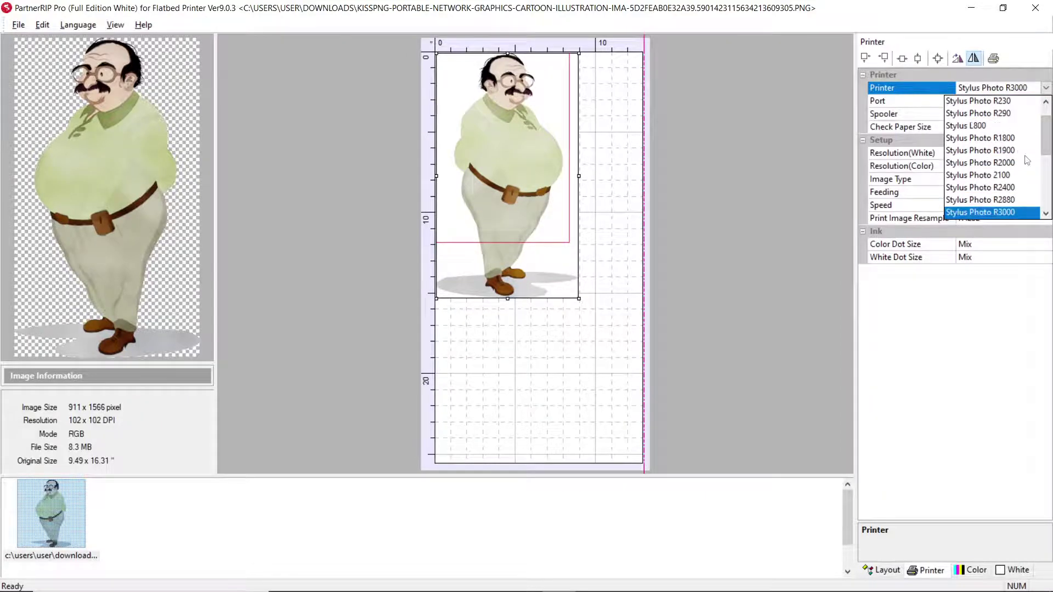
drag(1043, 147, 1029, 121)
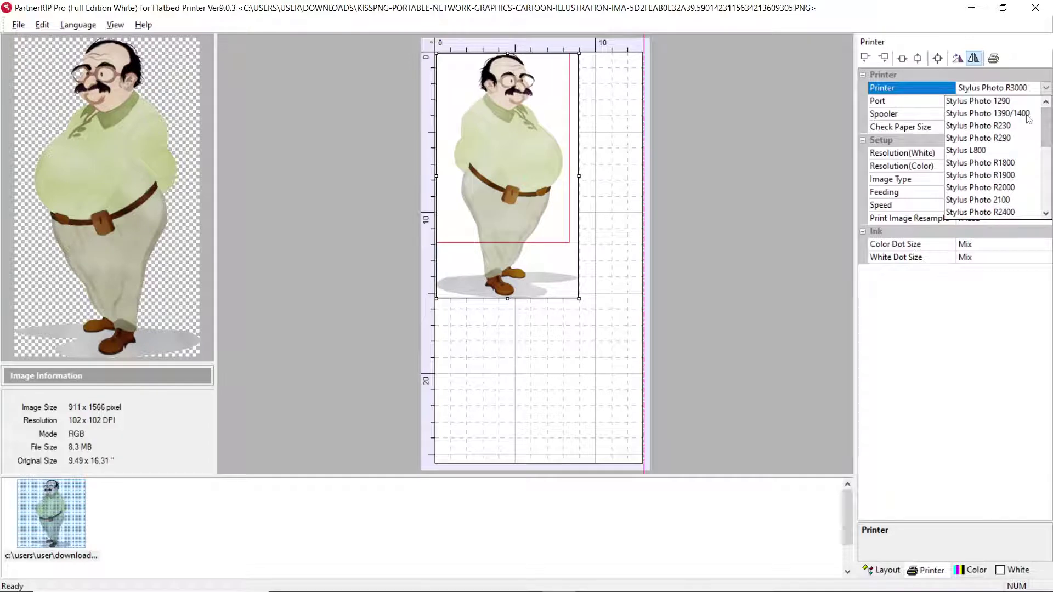
click(1028, 115)
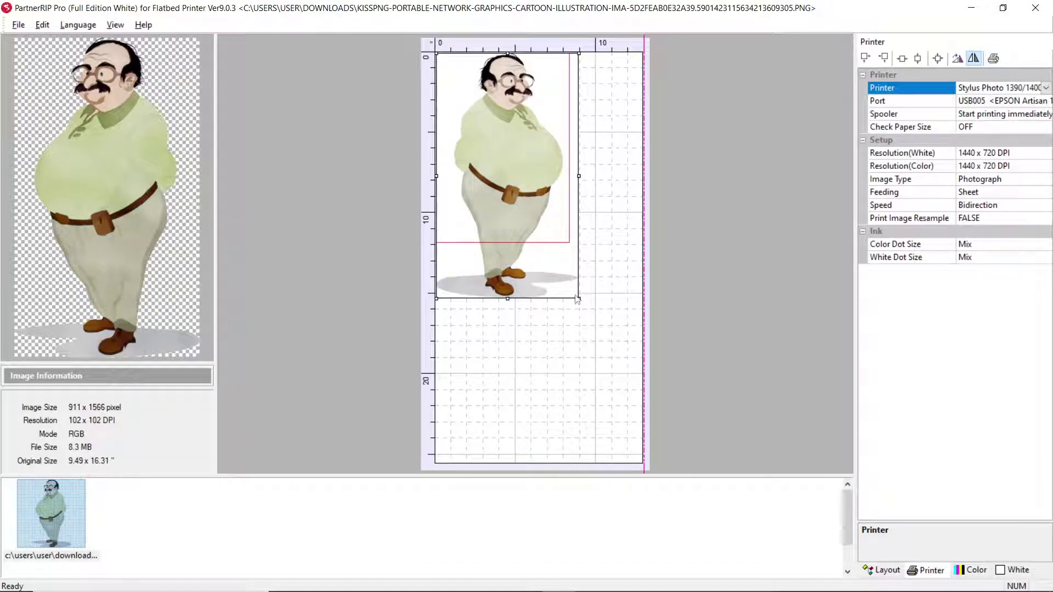
Shrink the cartoon to 296 DPI and move it inside the red print area.
drag(577, 298, 512, 185)
drag(489, 99, 511, 126)
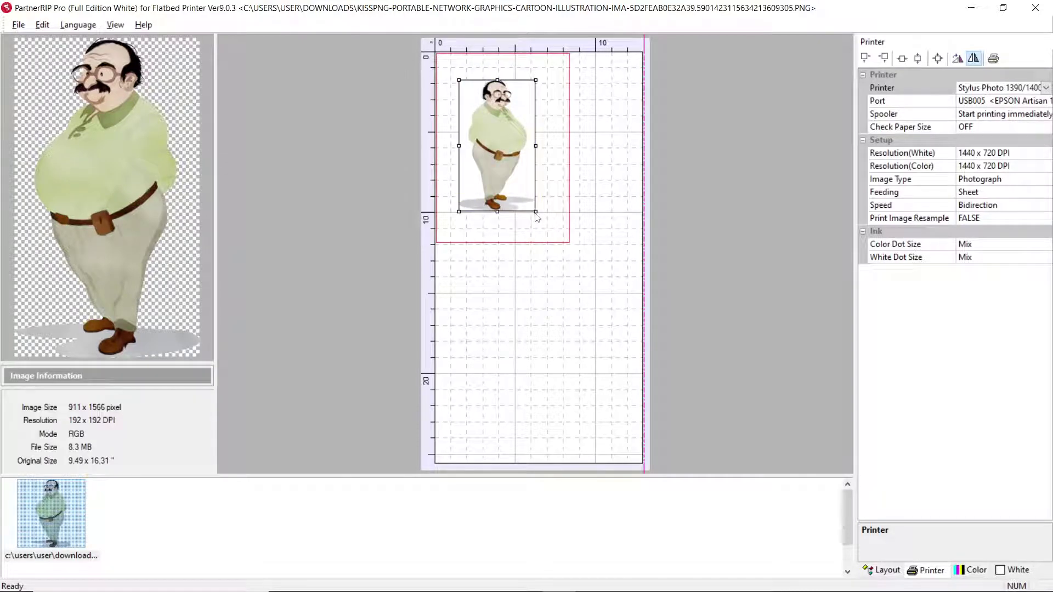
drag(536, 212, 513, 127)
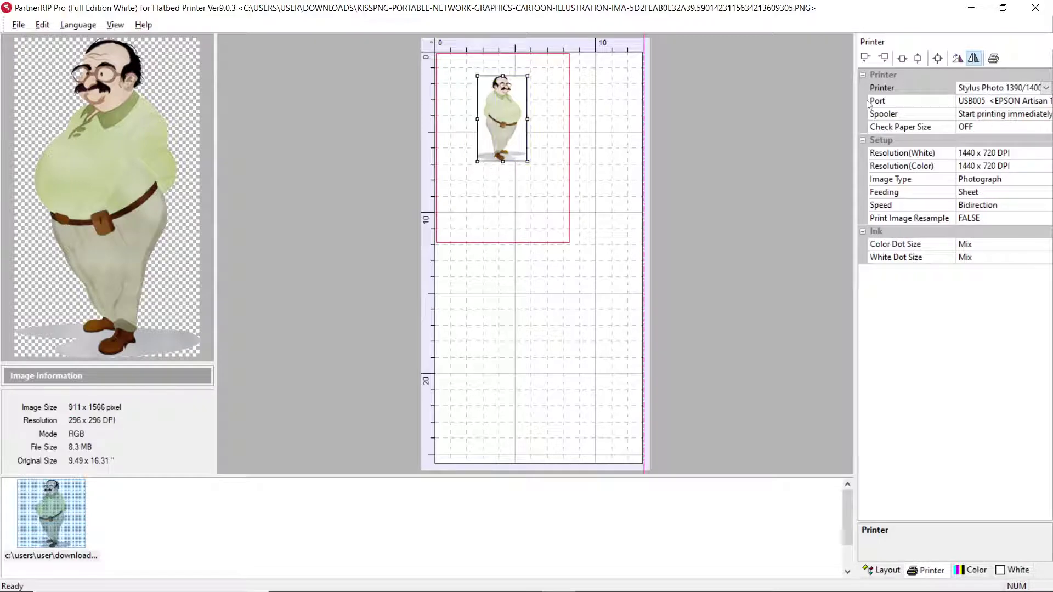
Print the small cartoon to the Stylus Photo 1390/1400 on the Artisan 1430 port.
click(993, 58)
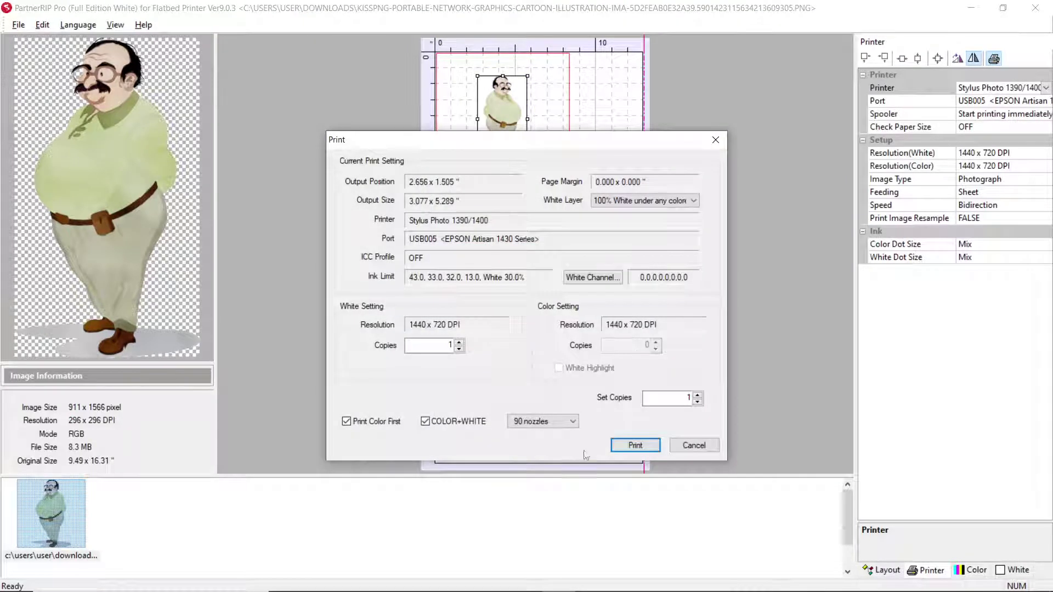
click(631, 446)
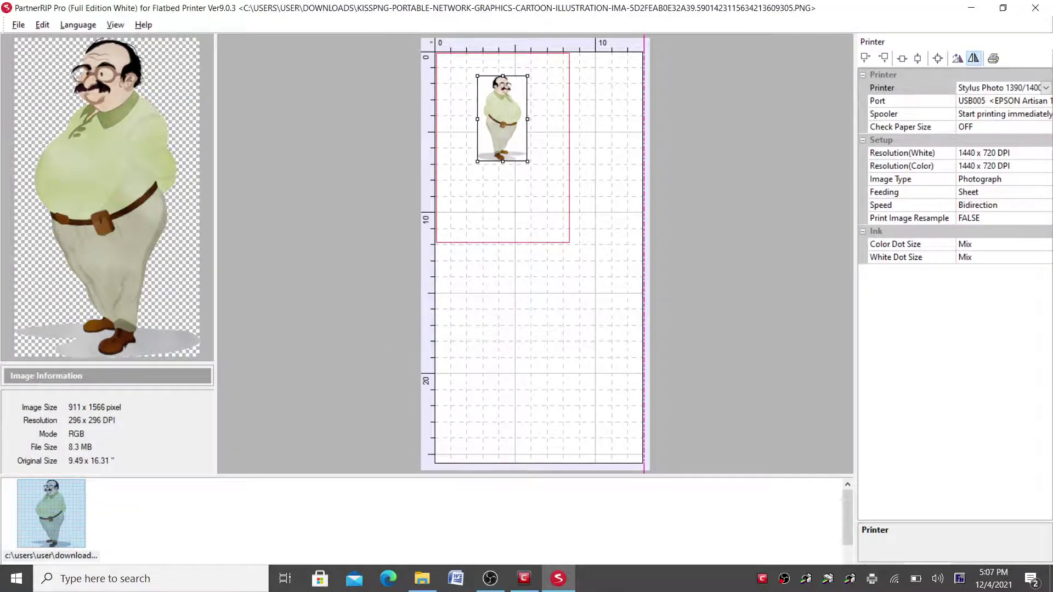
Cancel the cartoon job in the EPSON Artisan 1430 Series queue and close the queue.
double_click(872, 580)
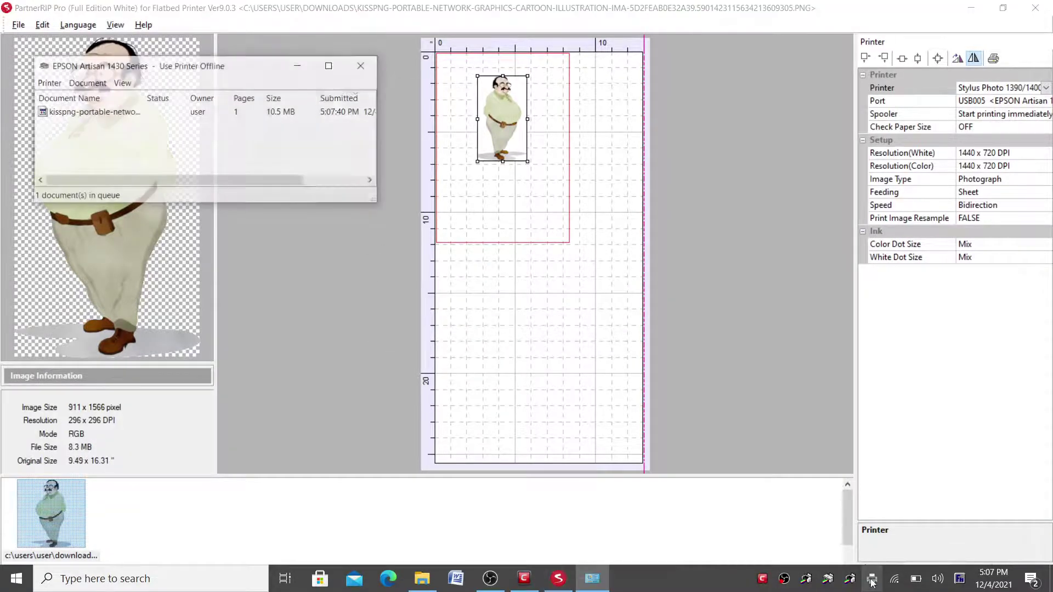
click(121, 114)
right_click(122, 116)
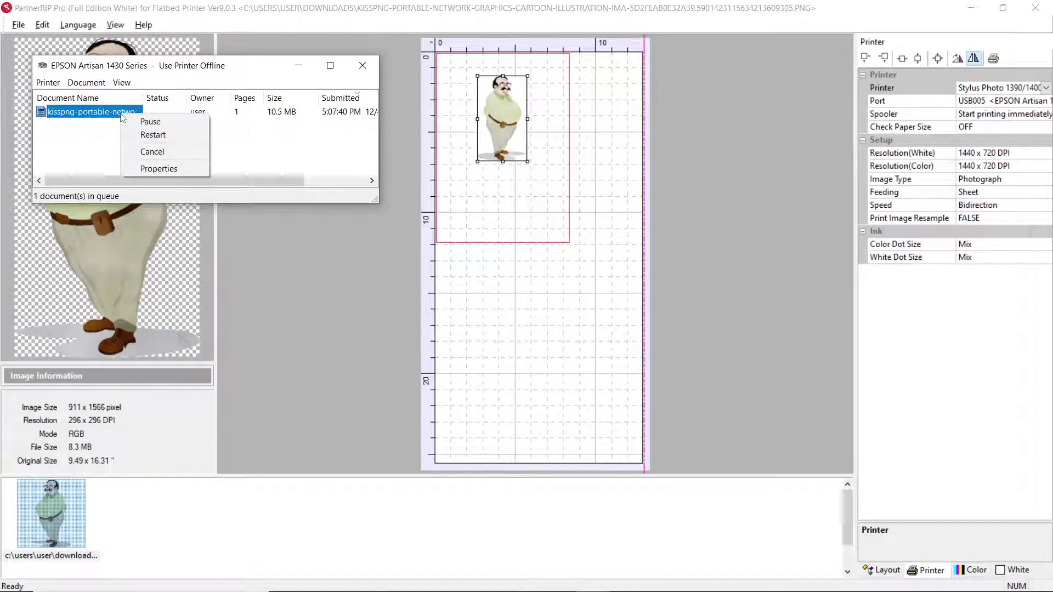
click(153, 152)
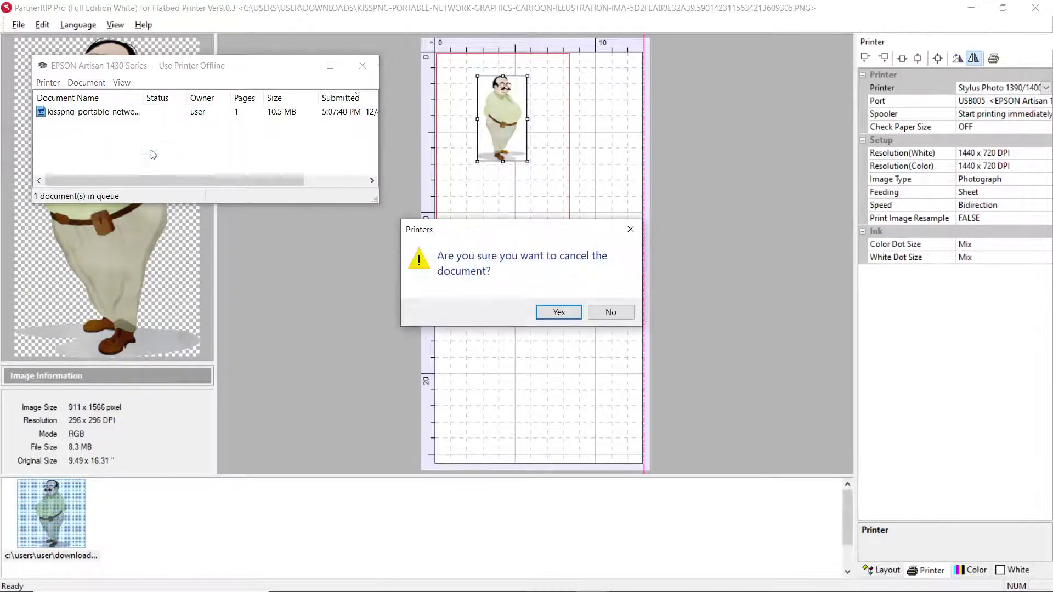
click(558, 312)
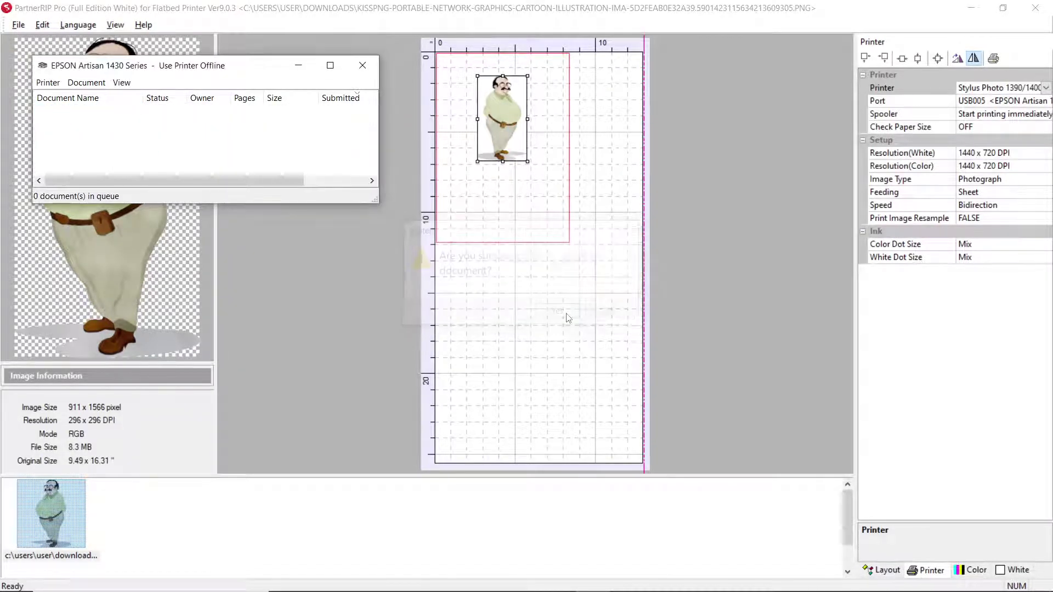
click(362, 66)
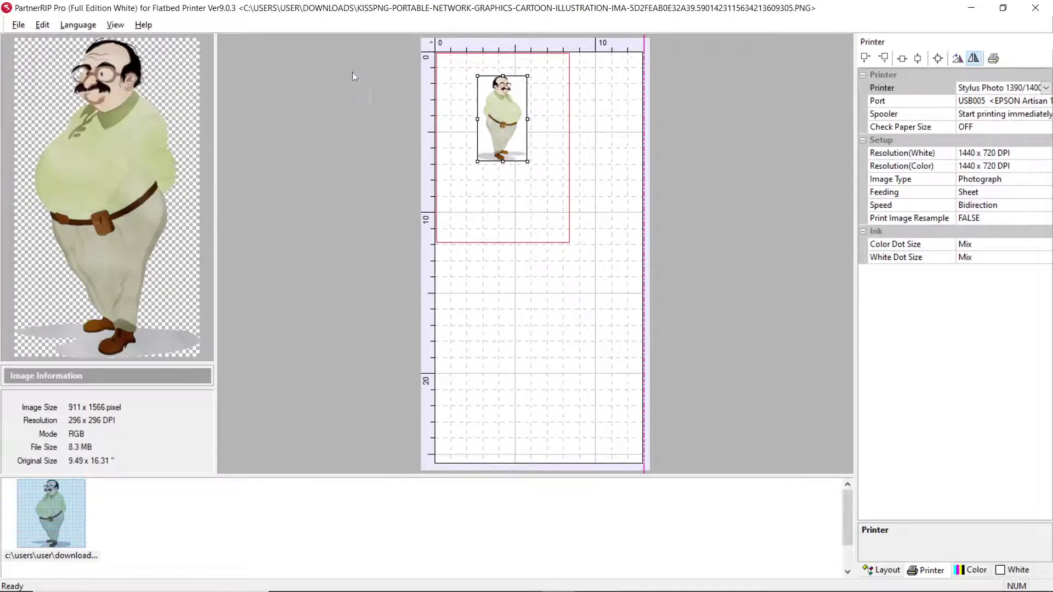
Close PartnerRIP White and File Explorer, then relaunch PartnerRIP White with the cartoon loaded.
click(1035, 8)
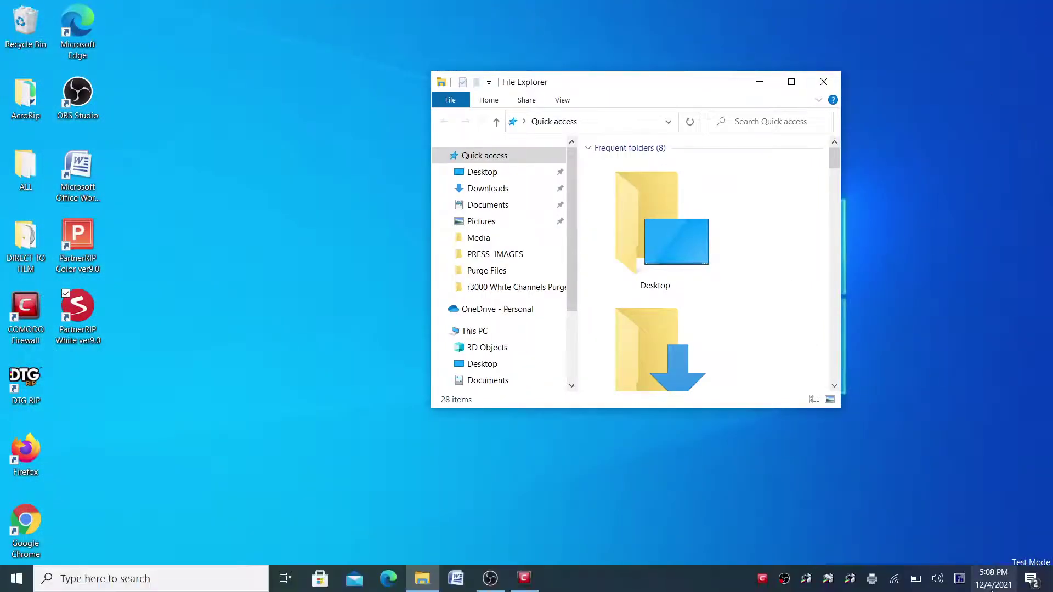
click(836, 88)
mouse_move(798, 585)
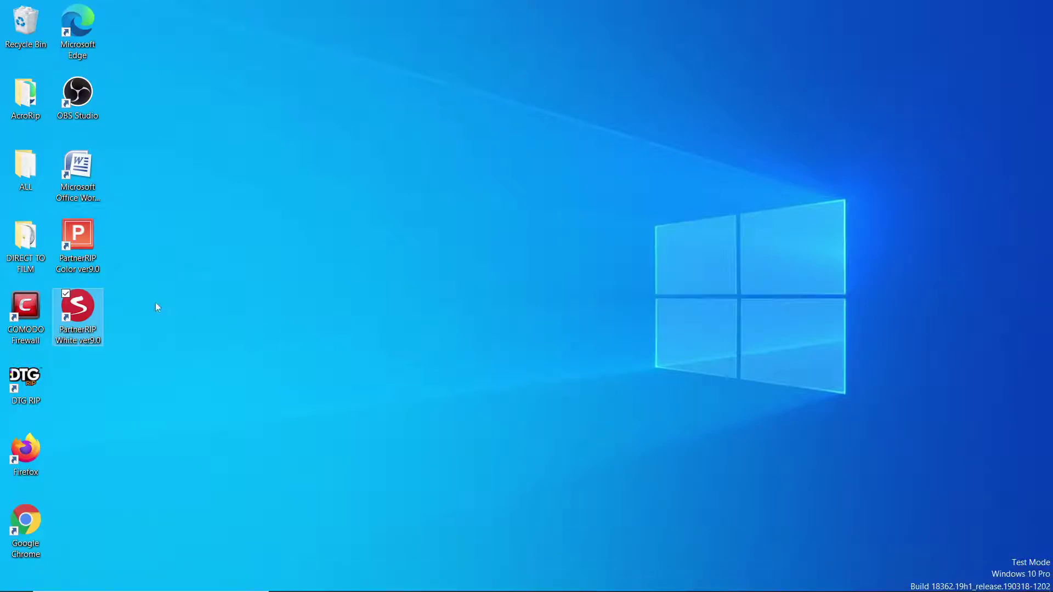
right_click(85, 314)
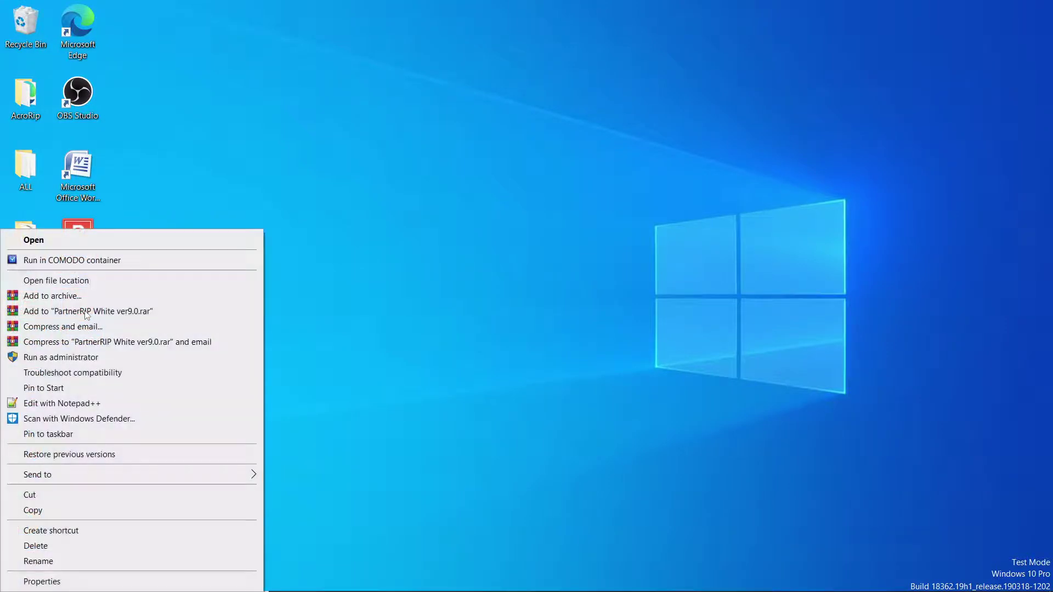
click(409, 210)
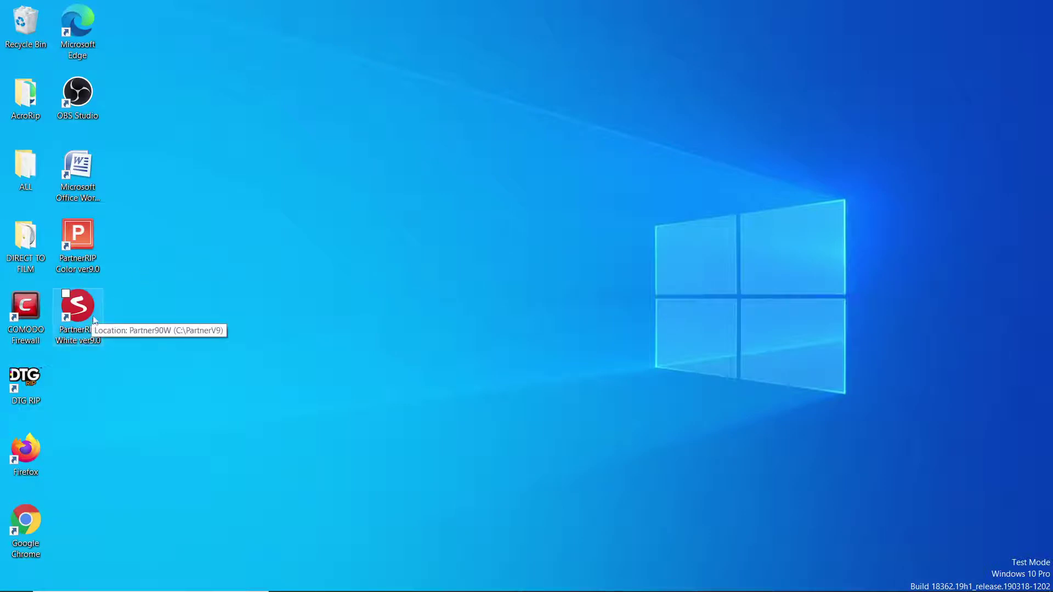
mouse_move(471, 586)
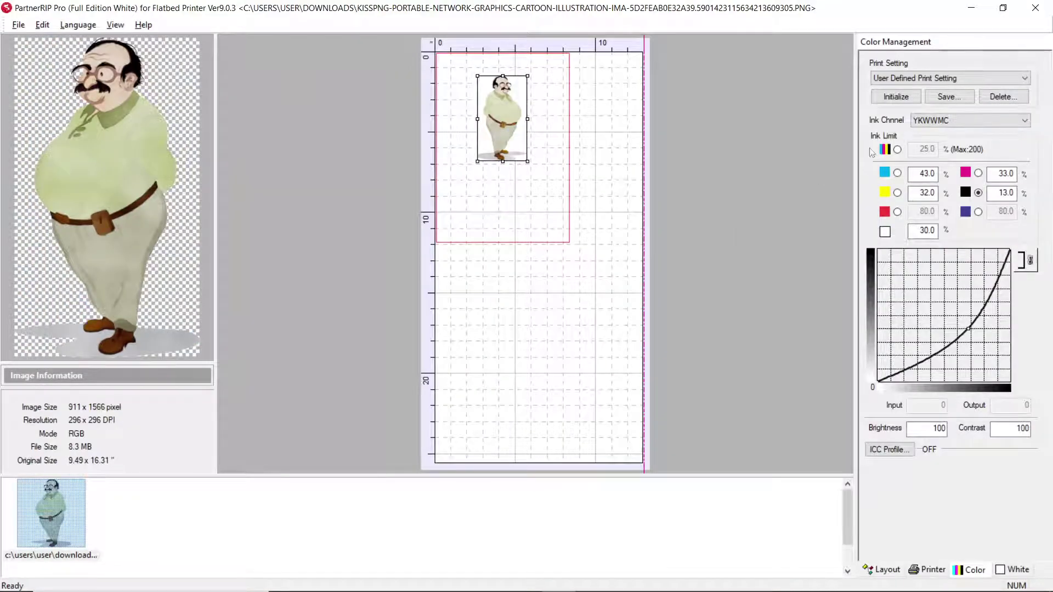
Minimize PartnerRIP White, launch and close PartnerRIP Color twice, then launch and close PartnerRIP White.
click(971, 9)
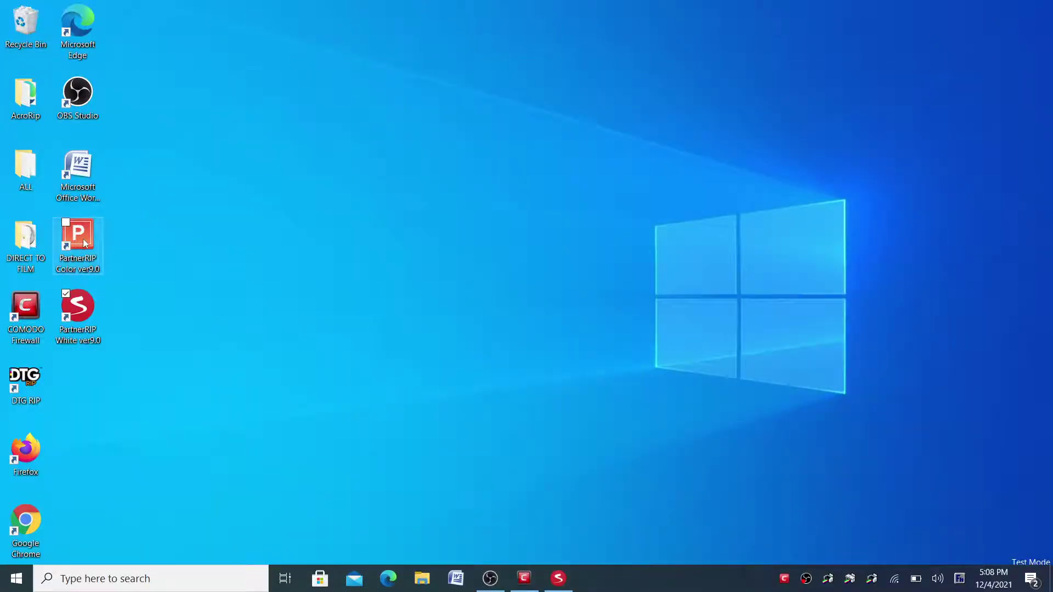
click(83, 239)
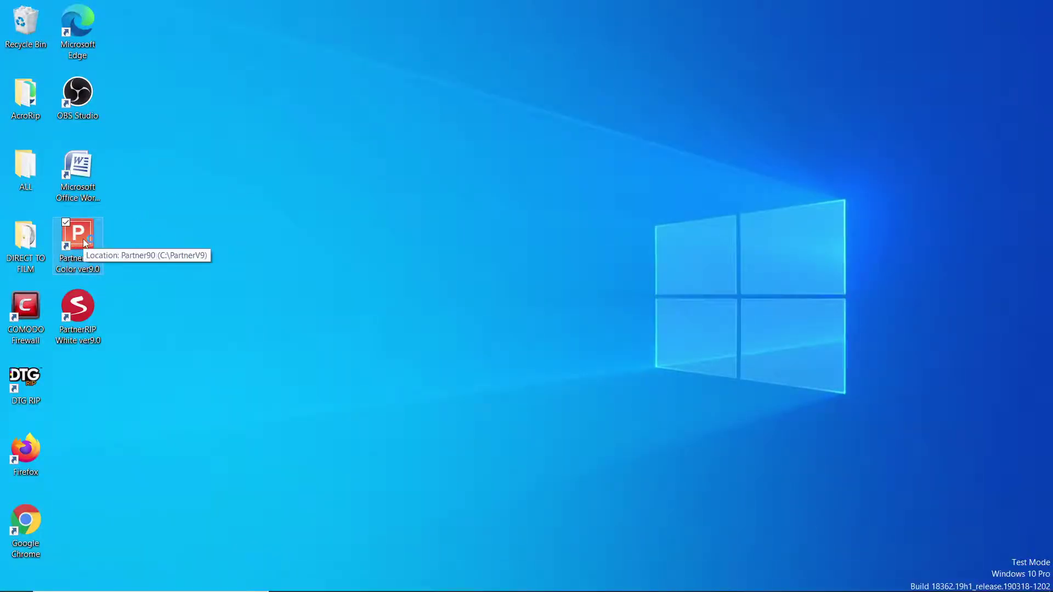
double_click(84, 239)
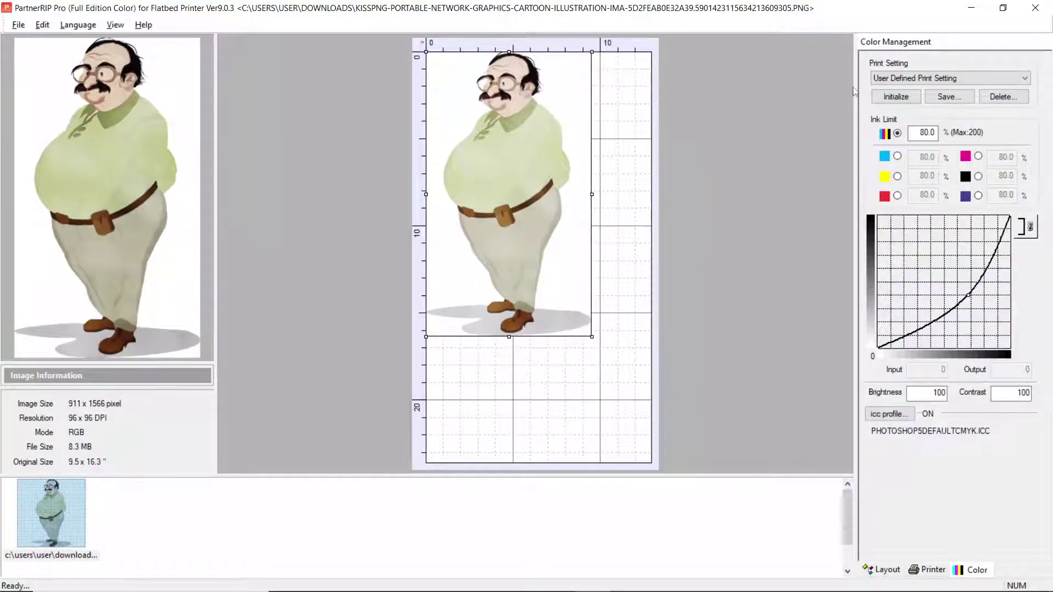
click(1030, 18)
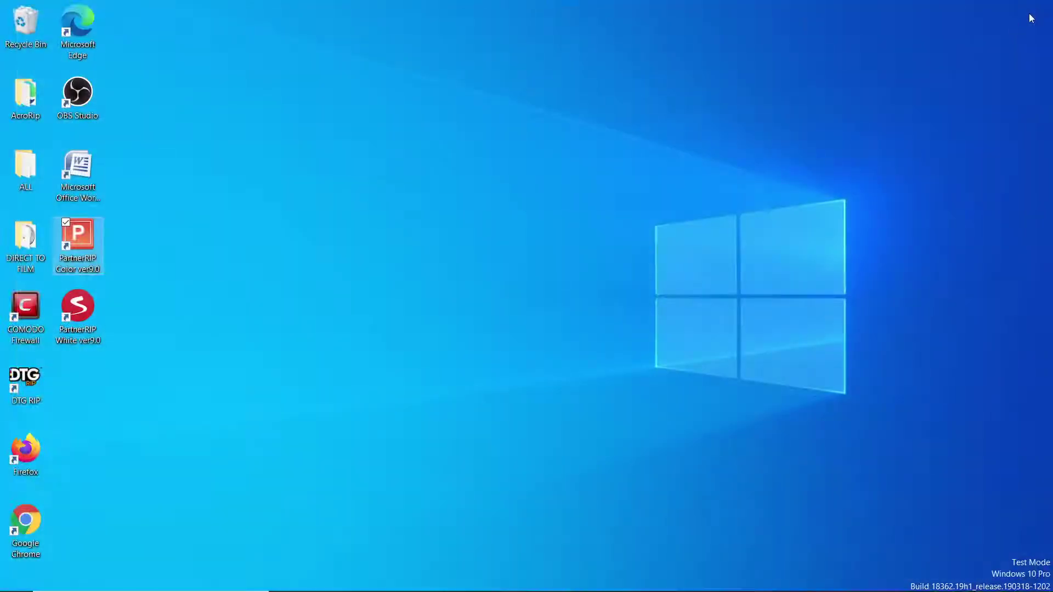
click(447, 316)
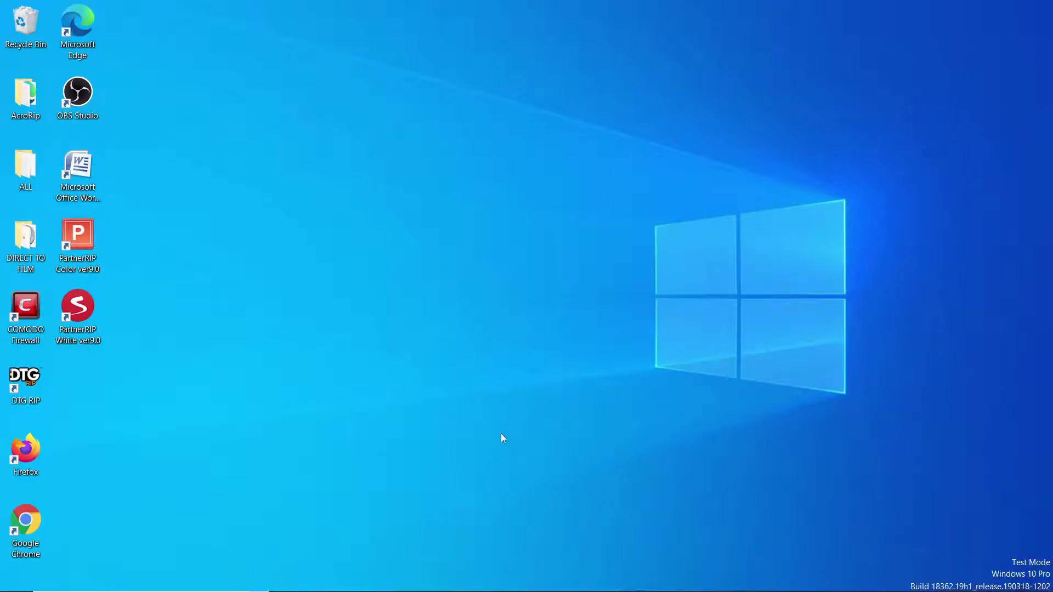
click(97, 248)
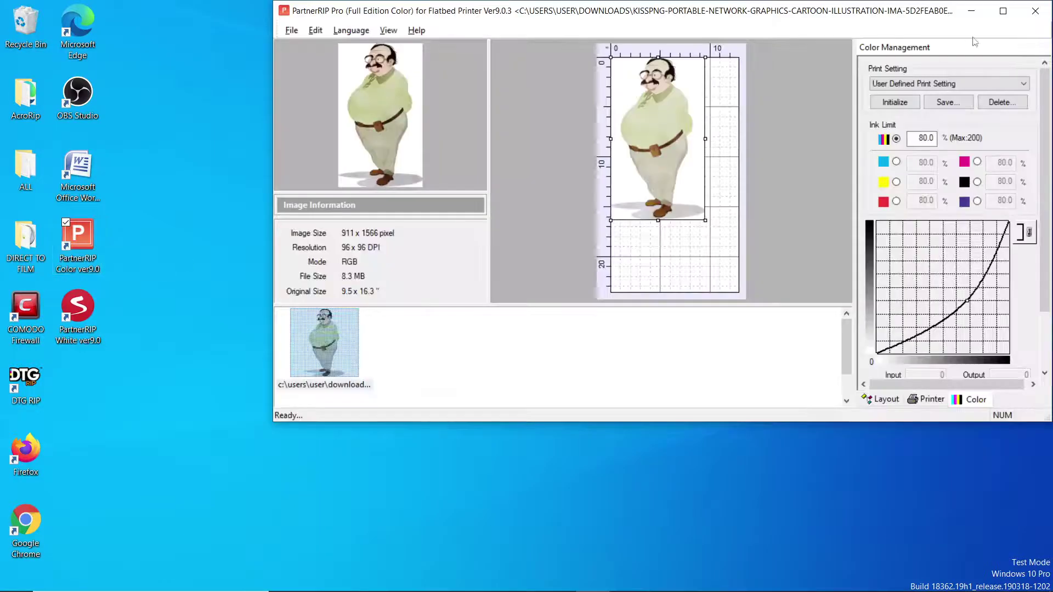
click(1036, 11)
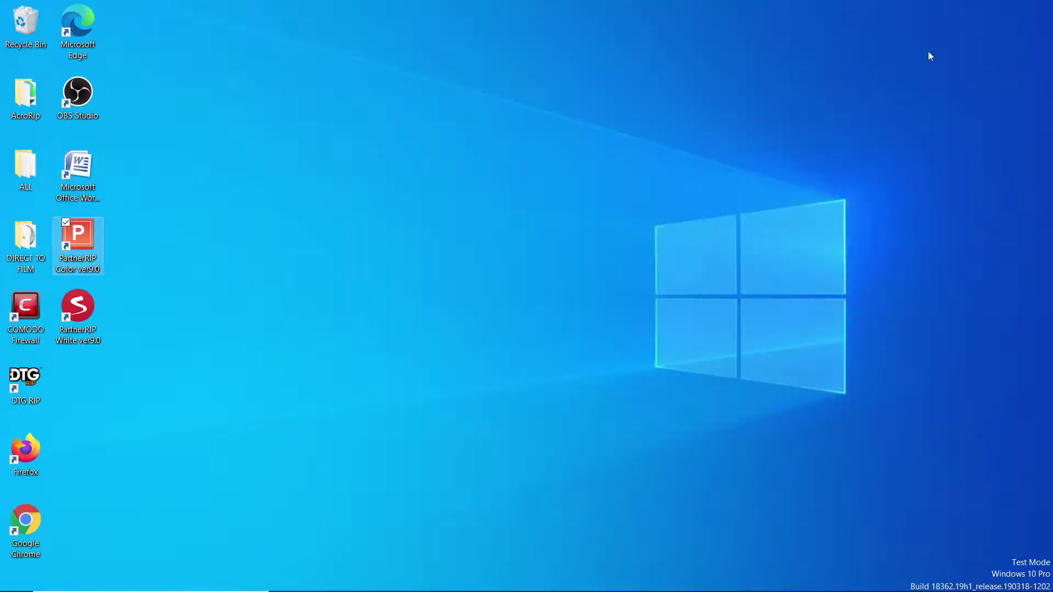
double_click(96, 314)
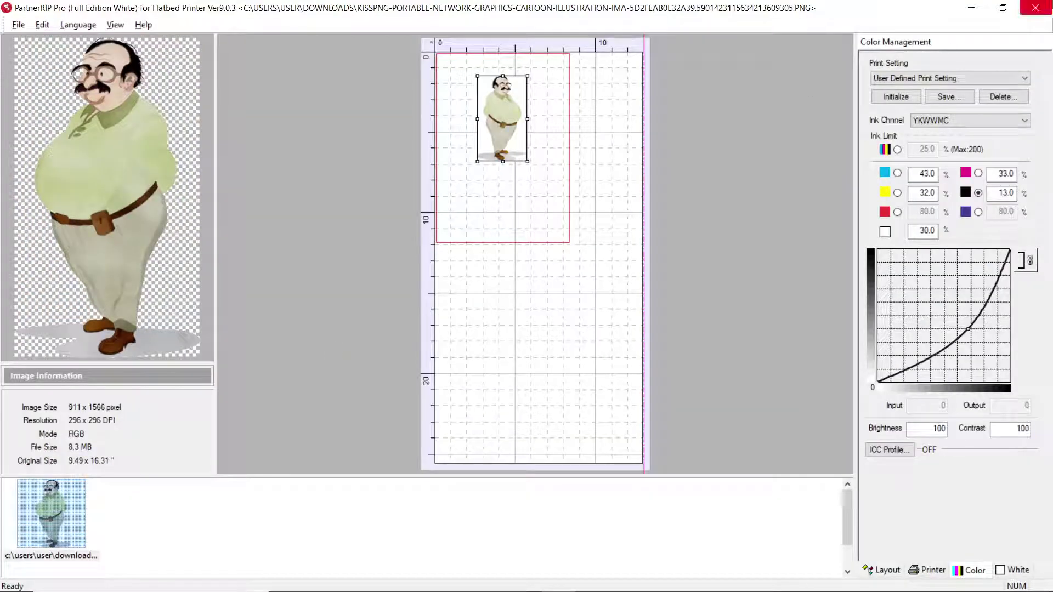
click(1046, 7)
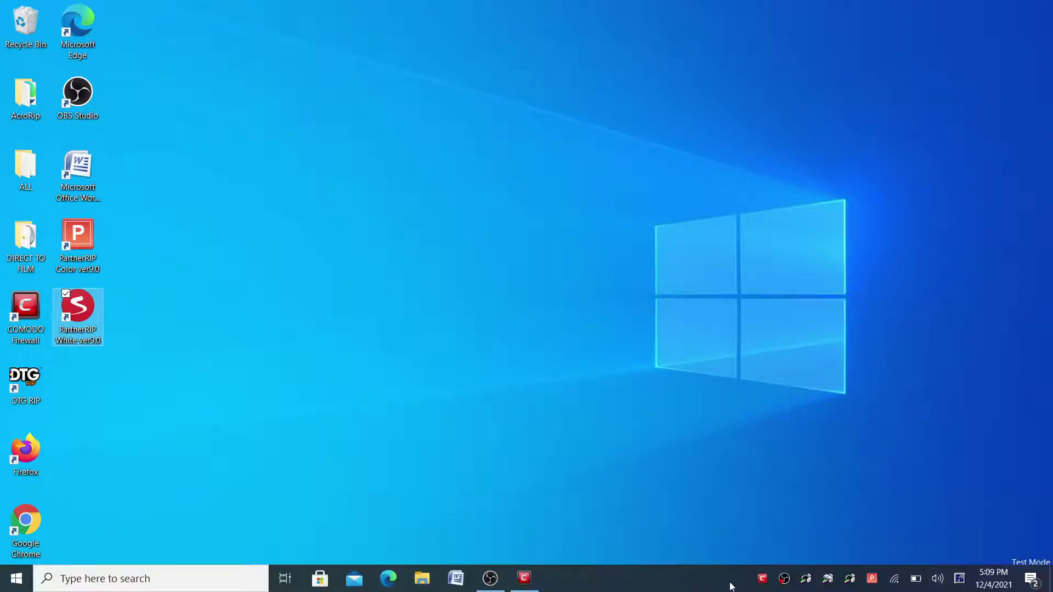
Restore Comodo Advanced Settings showing the Partner90W.exe ignore rule, then close it.
click(524, 579)
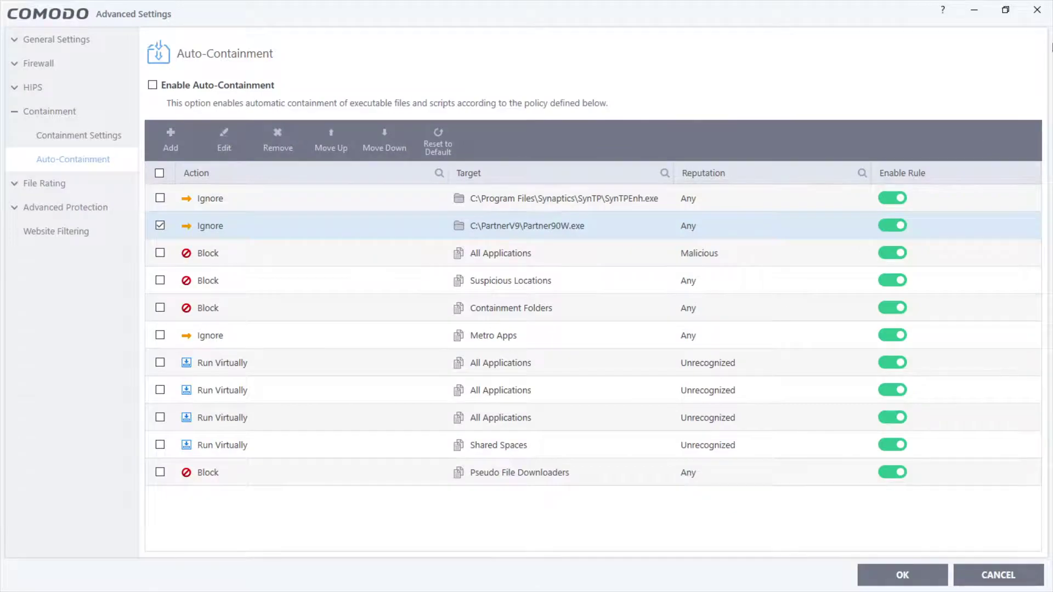
click(1037, 9)
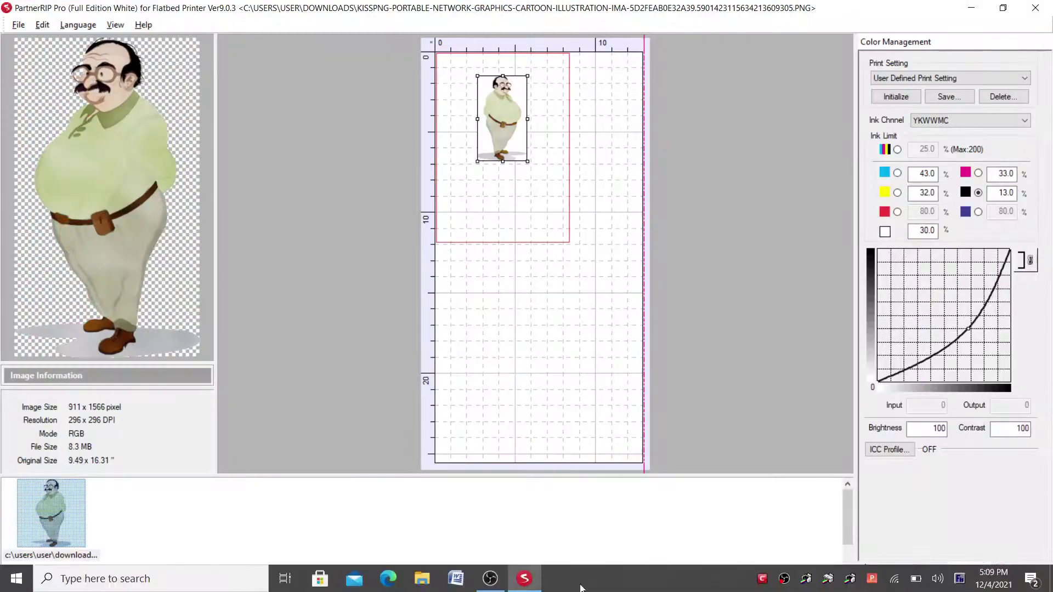
Minimize PartnerRIP White and launch a second instance via Run in COMODO container.
click(536, 586)
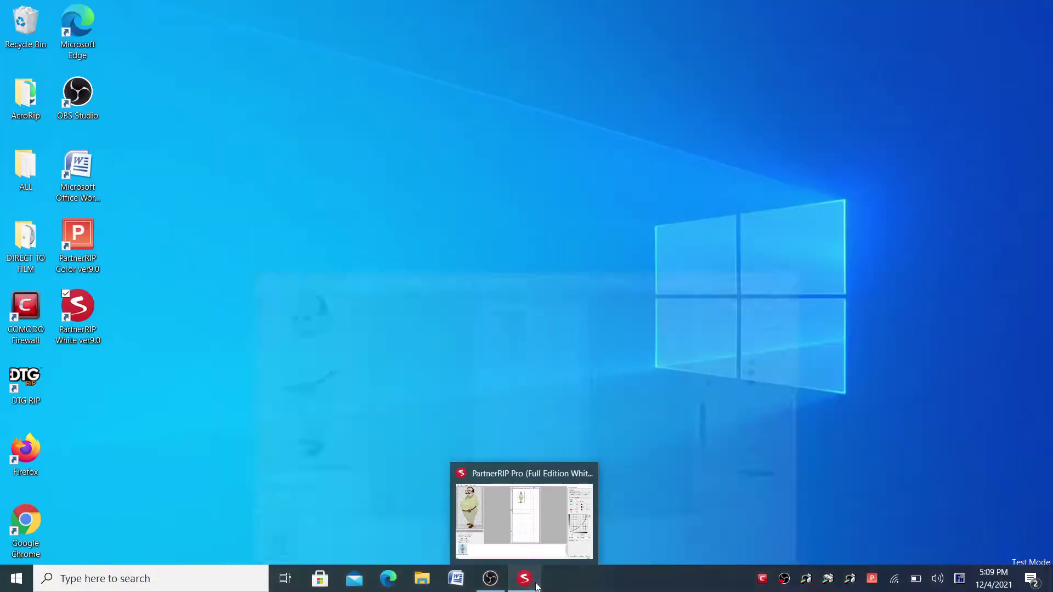
click(536, 585)
click(536, 586)
click(536, 585)
click(536, 586)
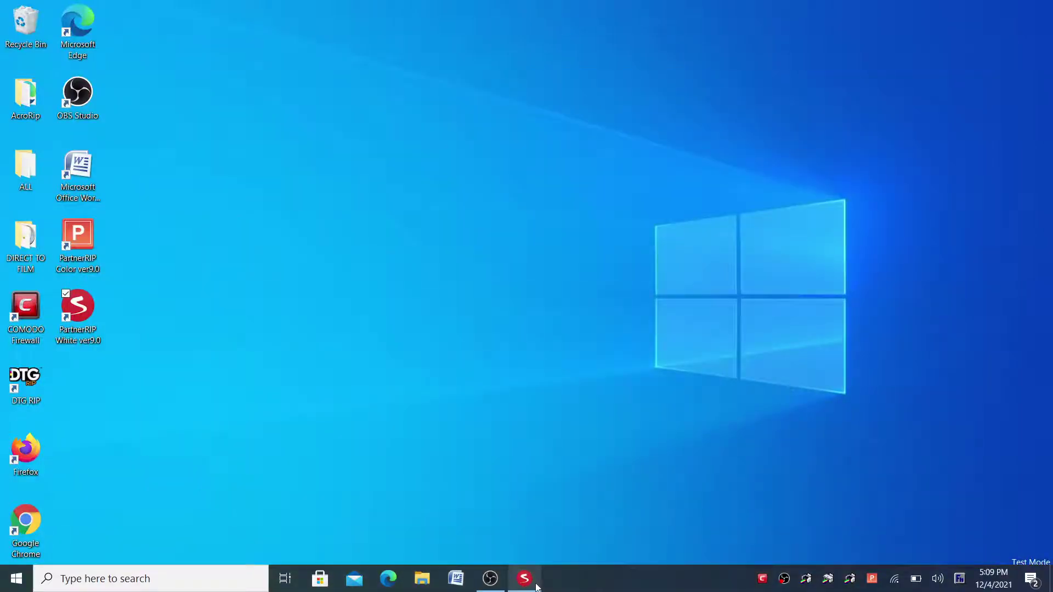
right_click(335, 326)
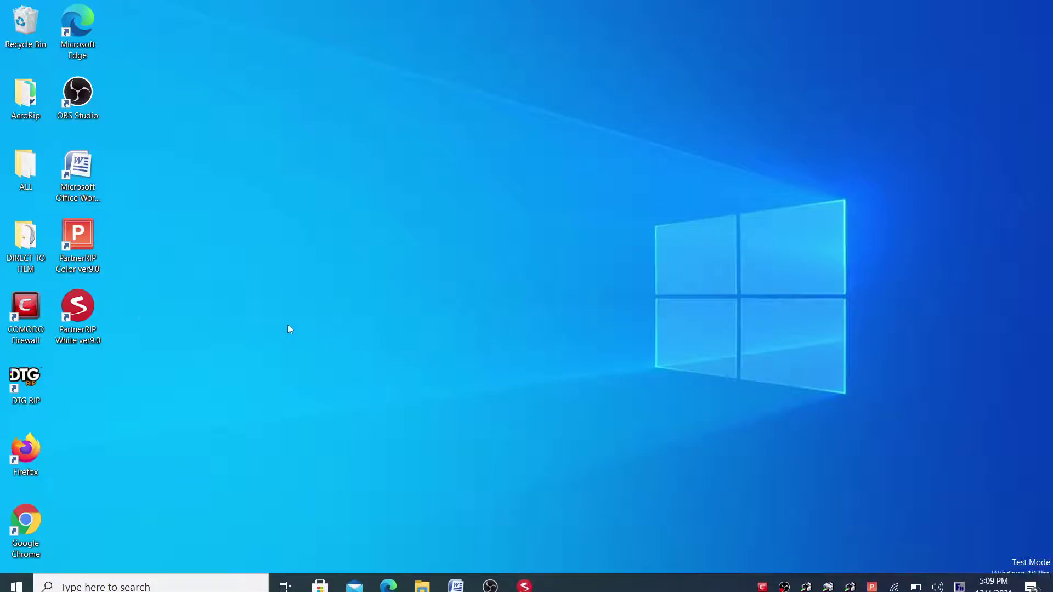
click(120, 313)
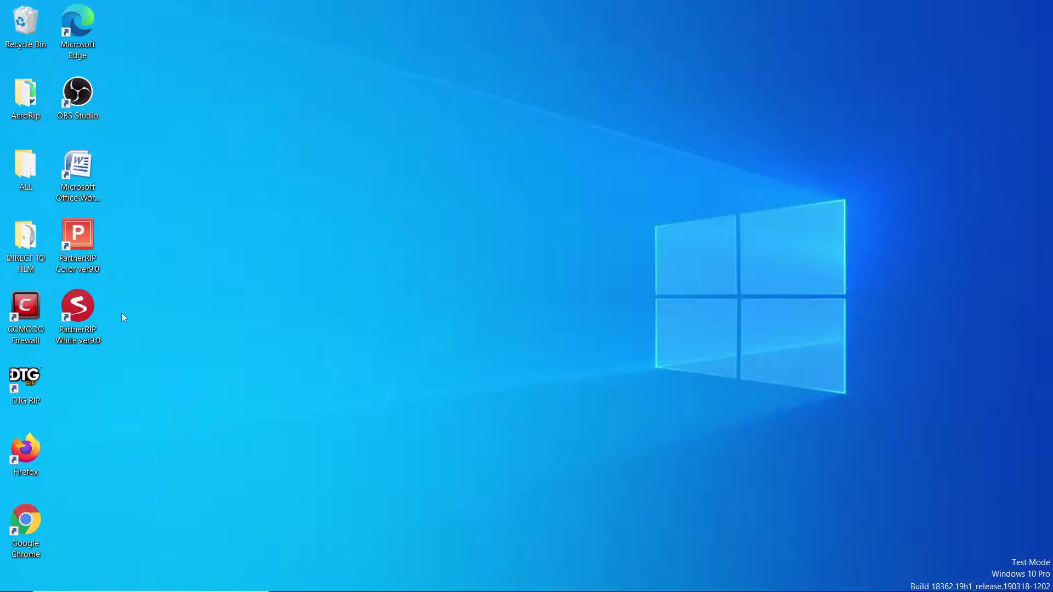
right_click(95, 321)
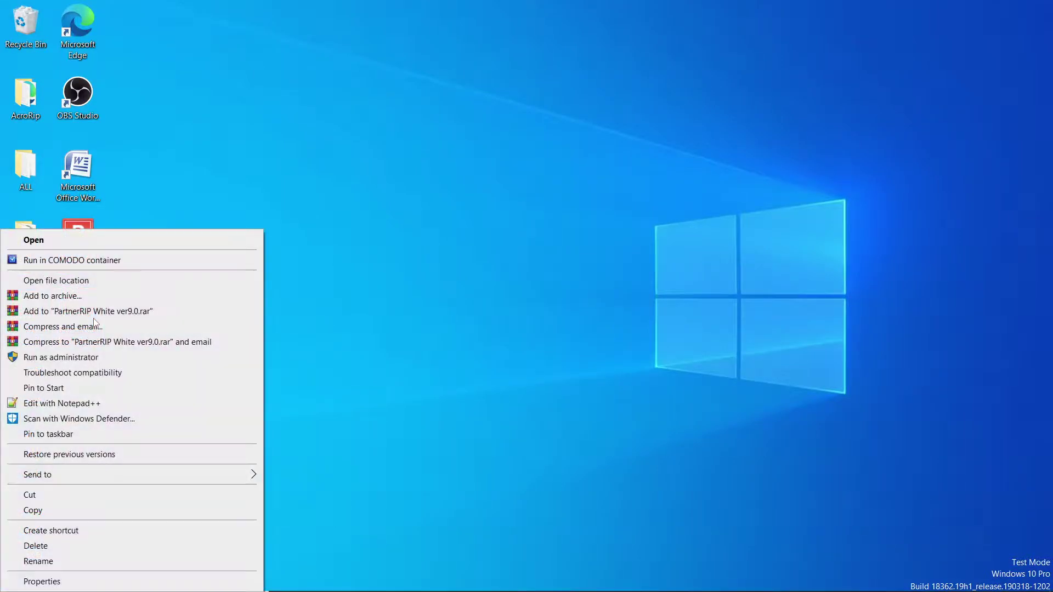
click(107, 265)
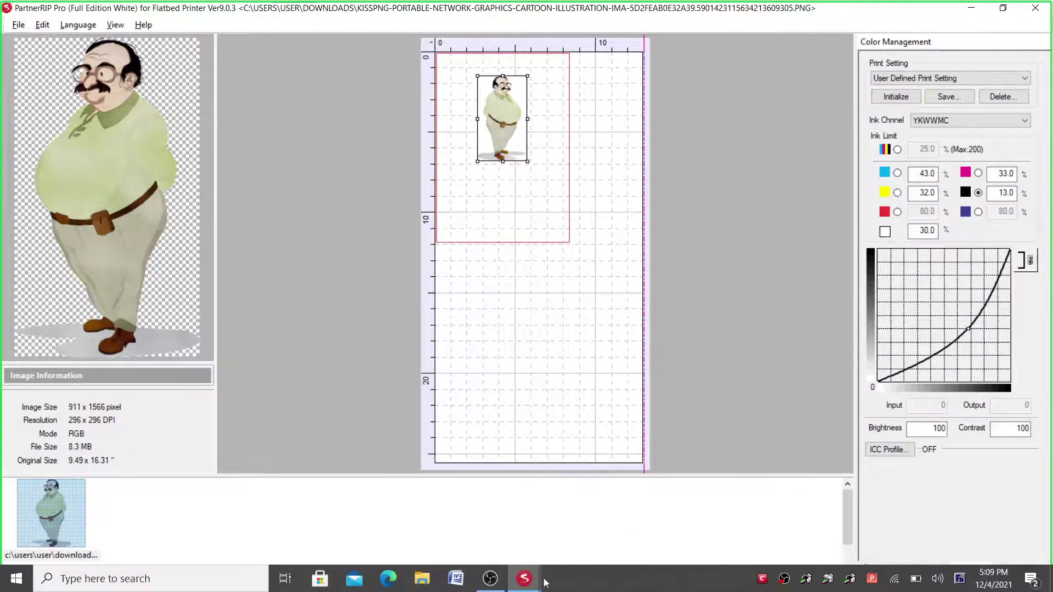
mouse_move(533, 580)
Open the Autism-Awareness puzzle heart PNG from the DIRECT TO FILM folder.
right_click(212, 541)
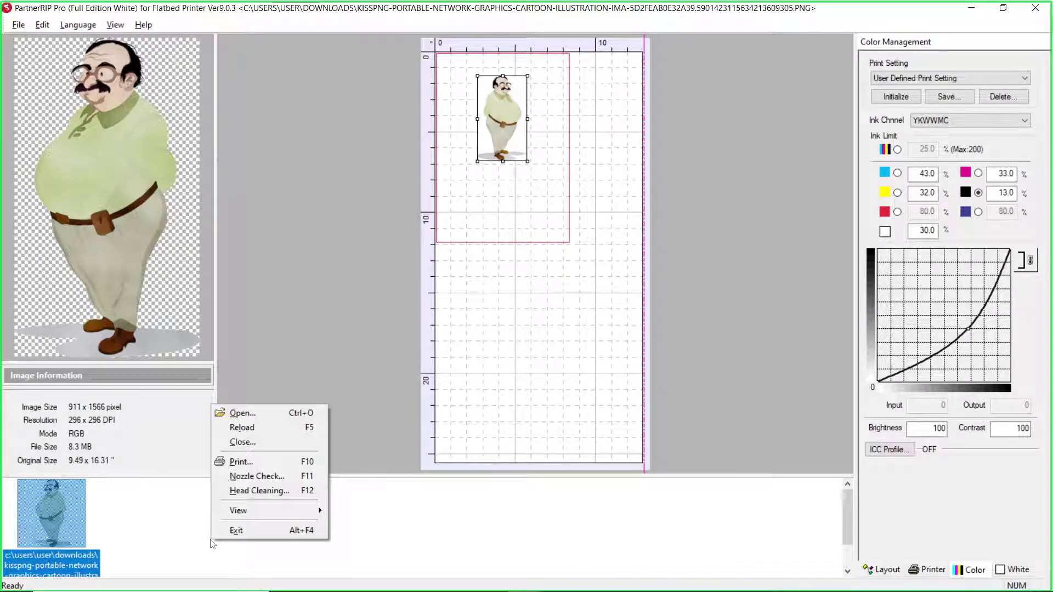
click(255, 416)
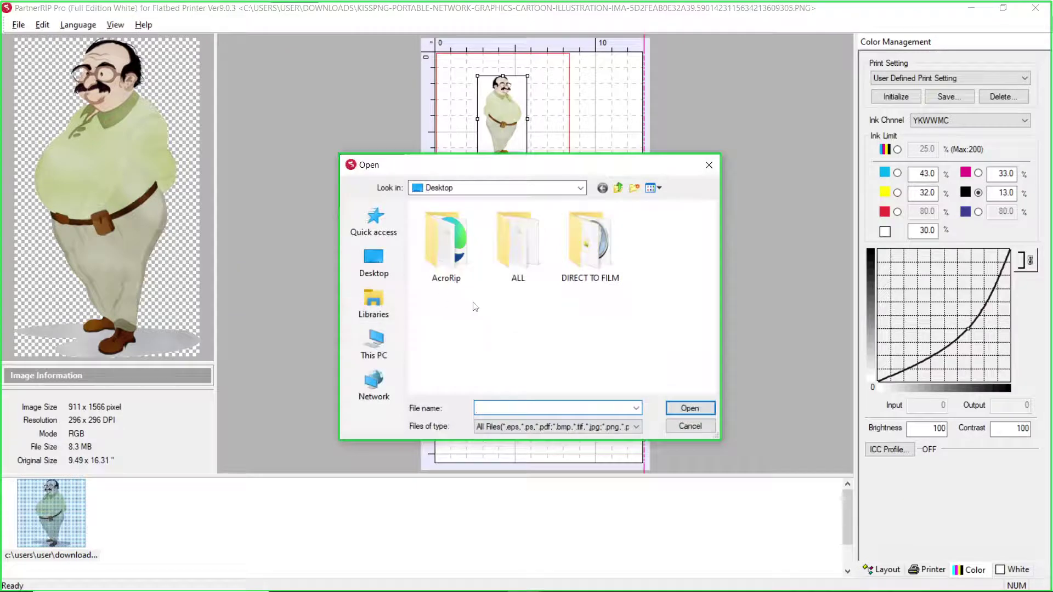
double_click(567, 264)
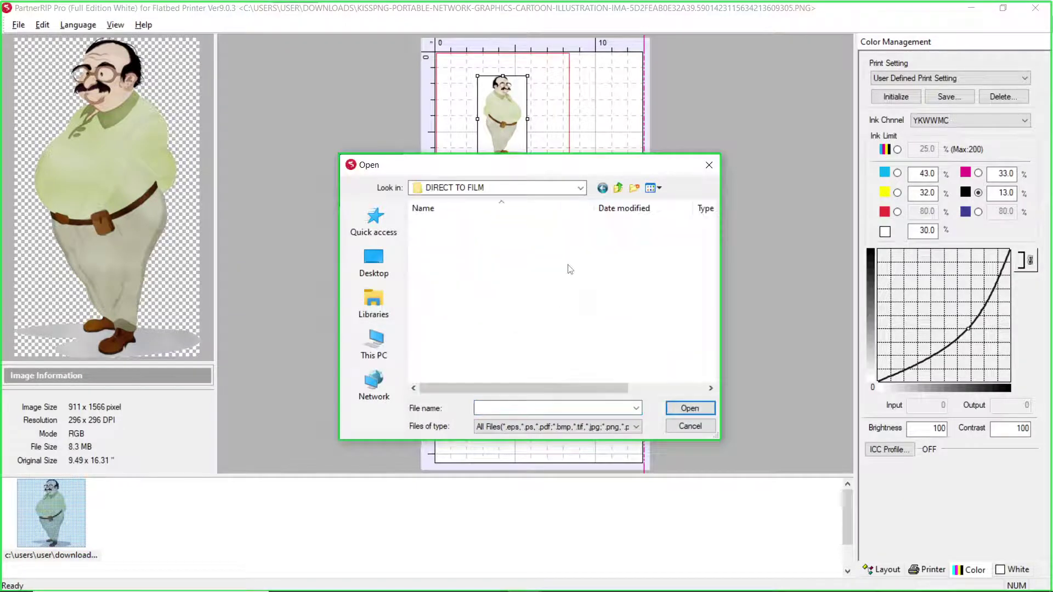
scroll(586, 332, down, 3)
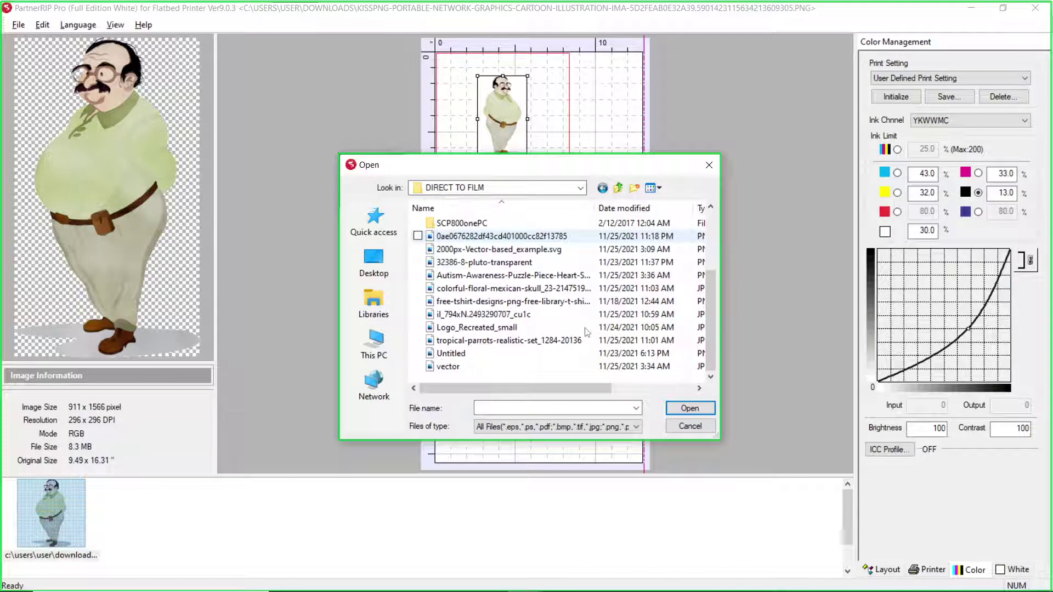
double_click(553, 275)
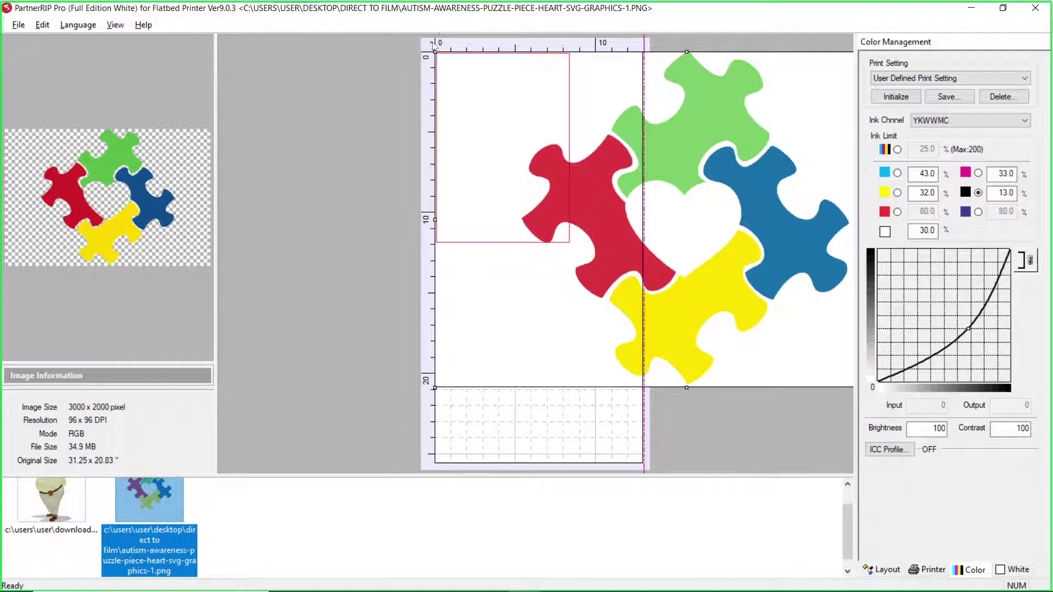
Shrink the puzzle heart to 447 DPI and place it near the page's top-left.
drag(432, 49, 637, 187)
drag(724, 264, 522, 162)
drag(736, 285, 547, 208)
drag(503, 103, 515, 111)
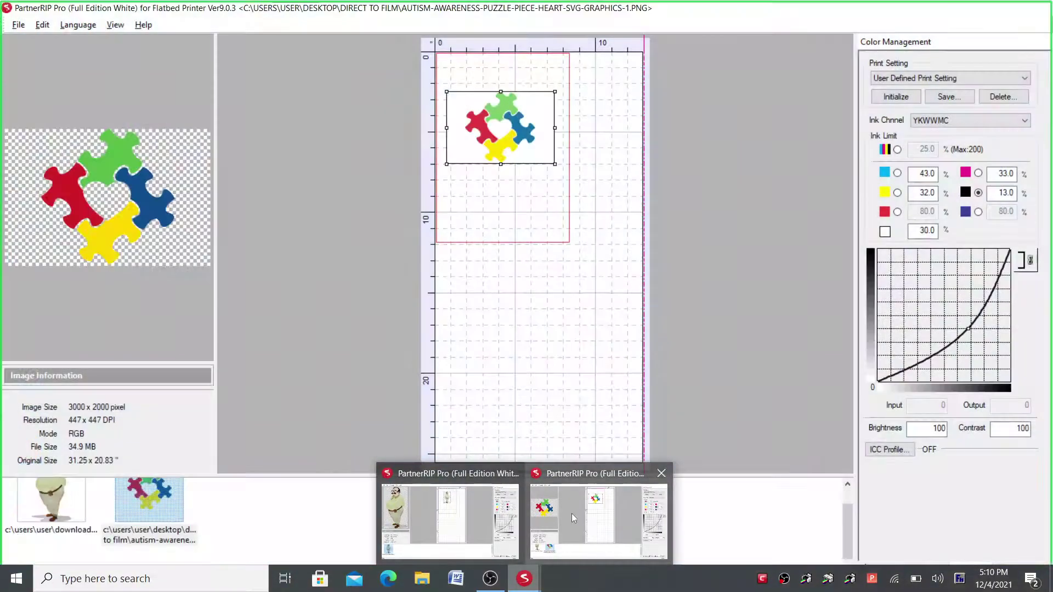
Minimize the puzzle PartnerRIP window and launch another PartnerRIP White in the COMODO container.
click(572, 513)
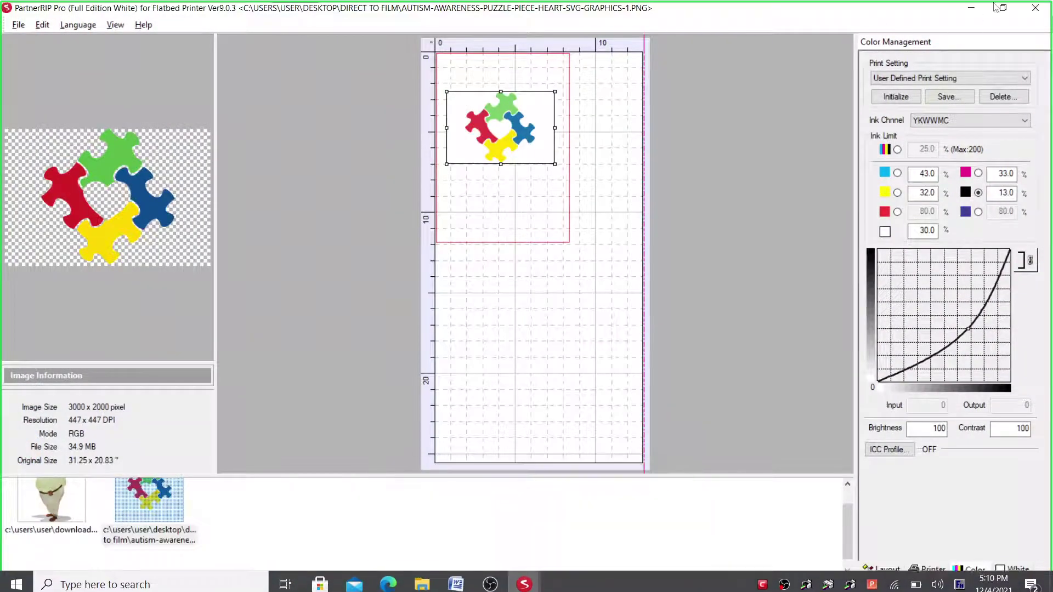
click(971, 8)
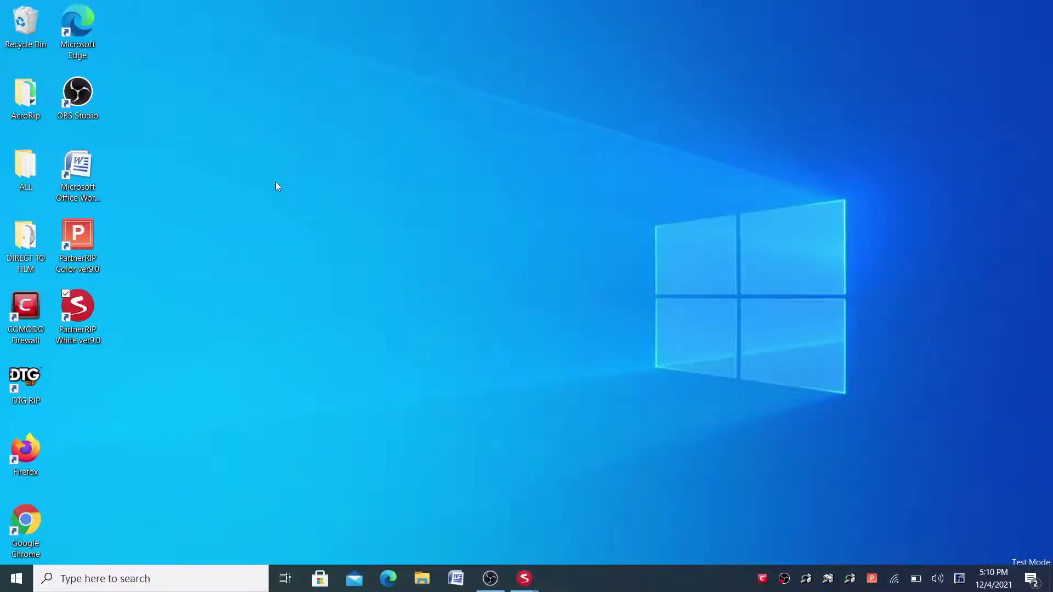
right_click(90, 308)
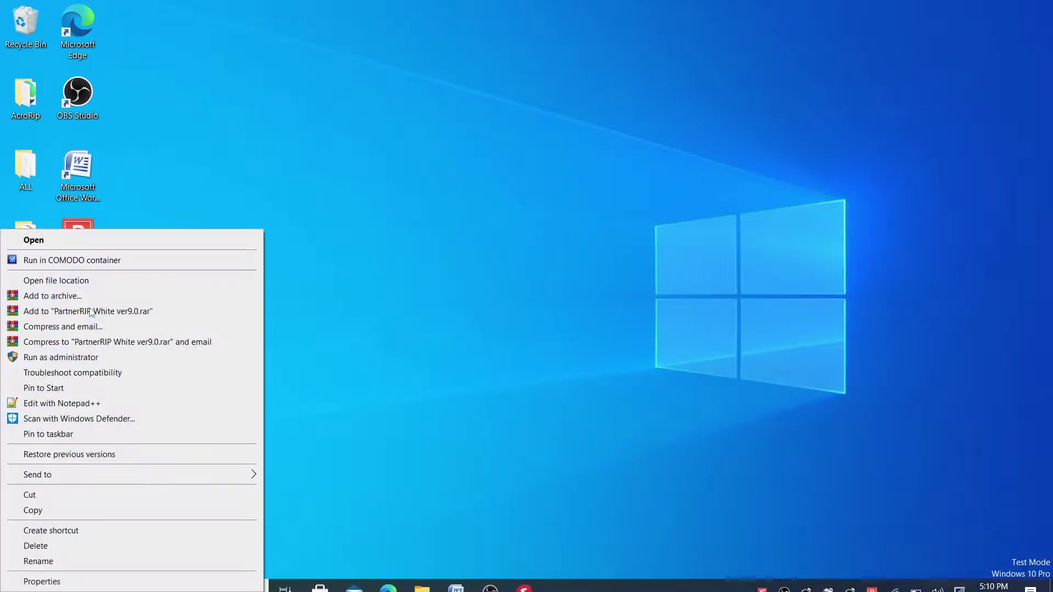
click(298, 229)
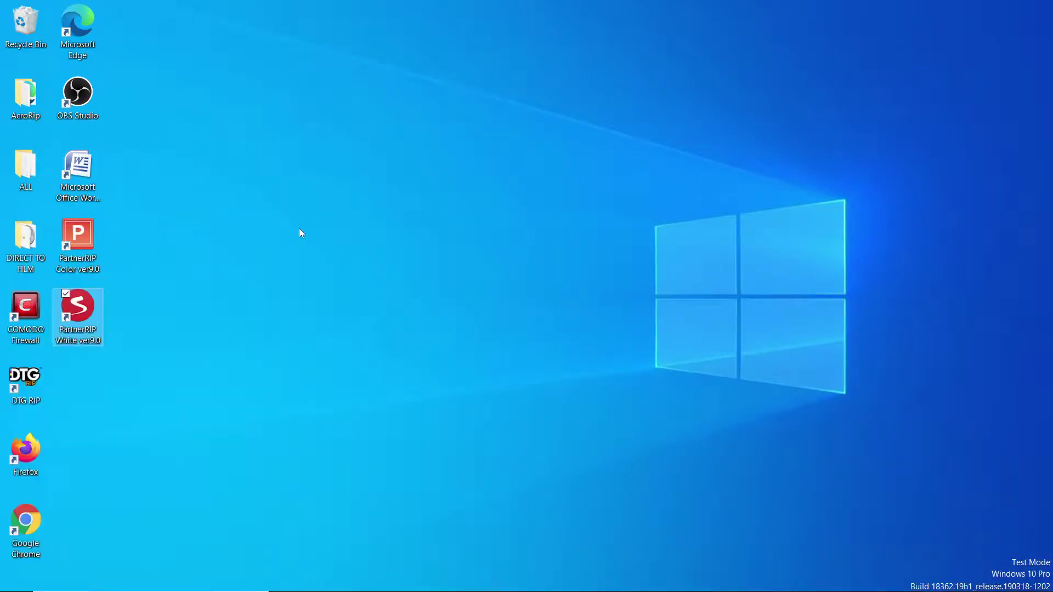
right_click(80, 328)
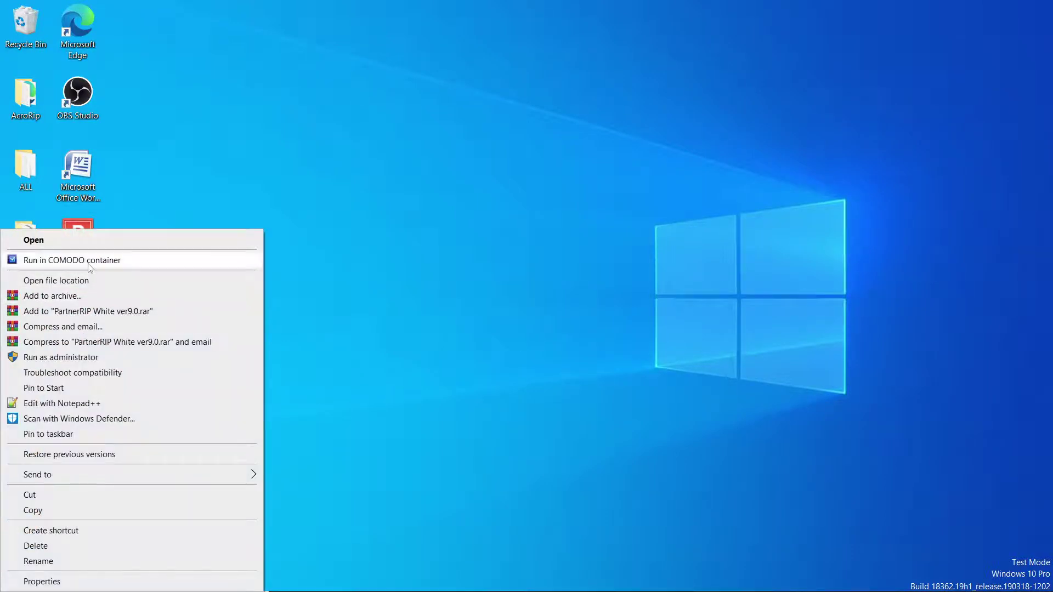
click(90, 260)
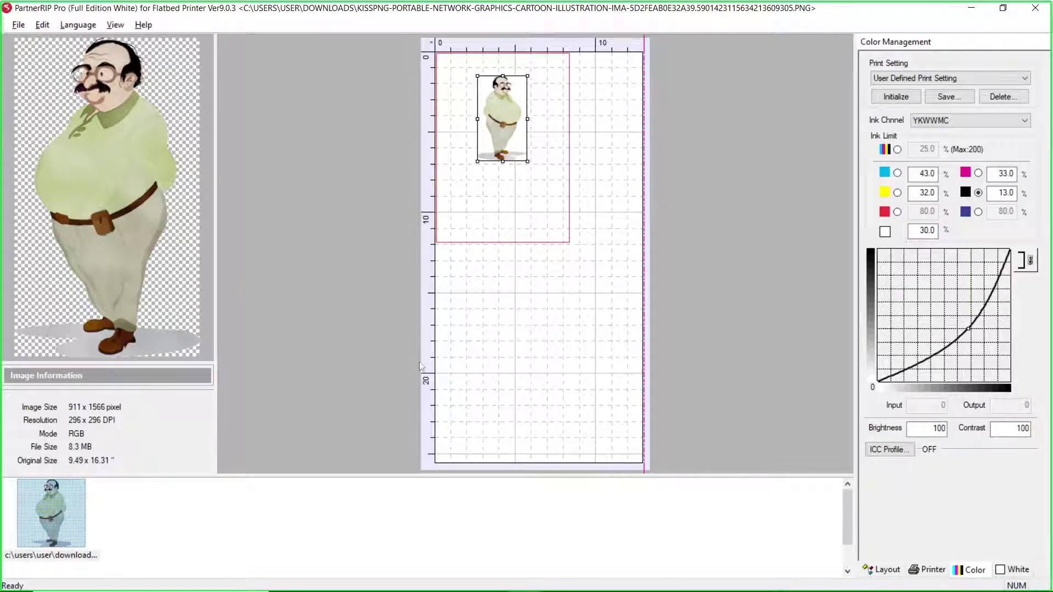
Open 2000px-Vector-based_example.svg and shrink the swirl to 257 x 257 near the top-left.
right_click(211, 546)
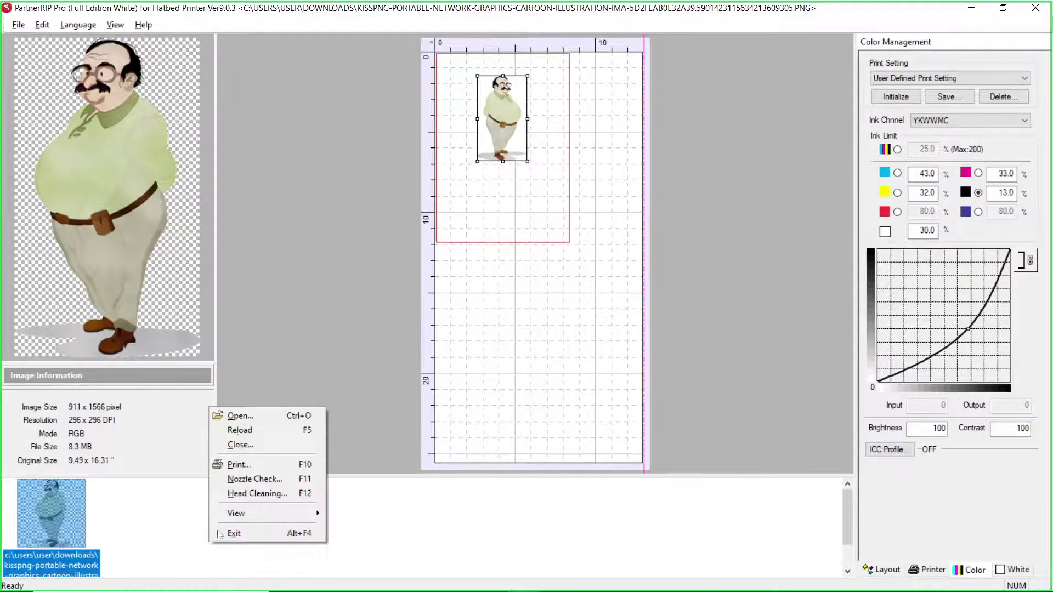
click(277, 419)
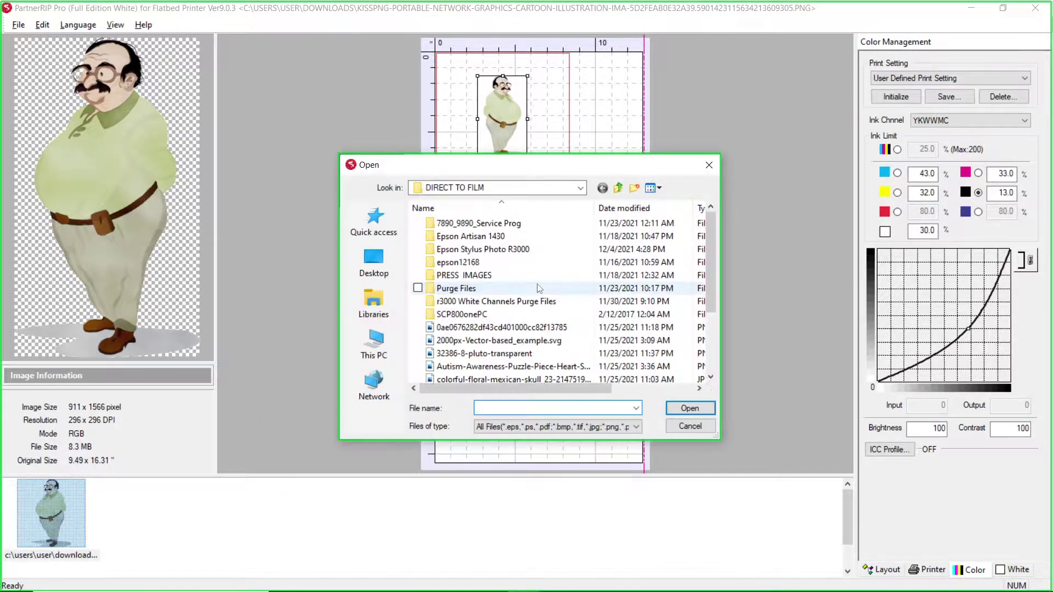
double_click(530, 345)
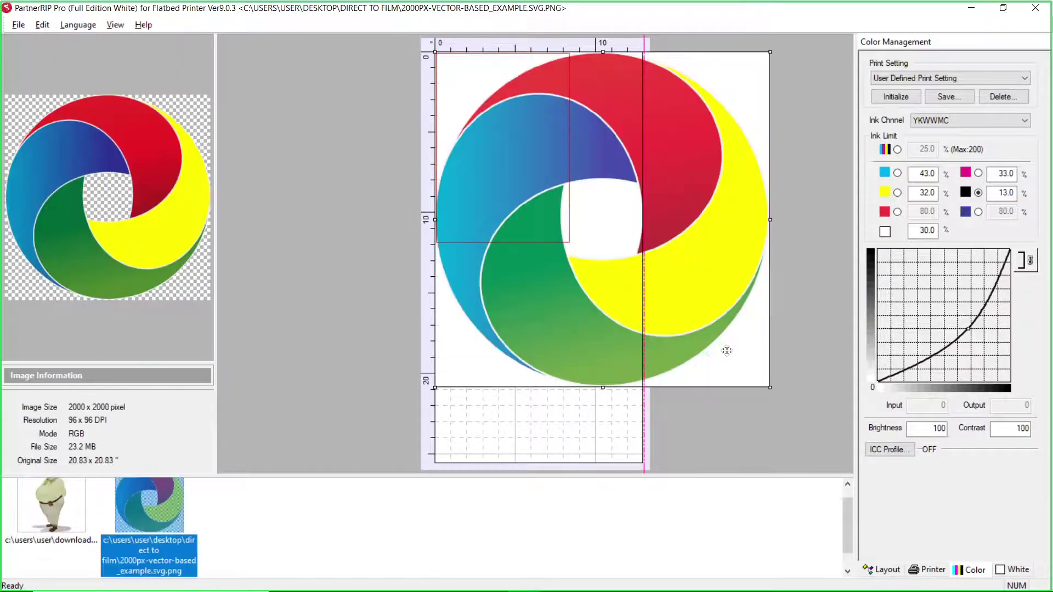
drag(767, 387, 657, 329)
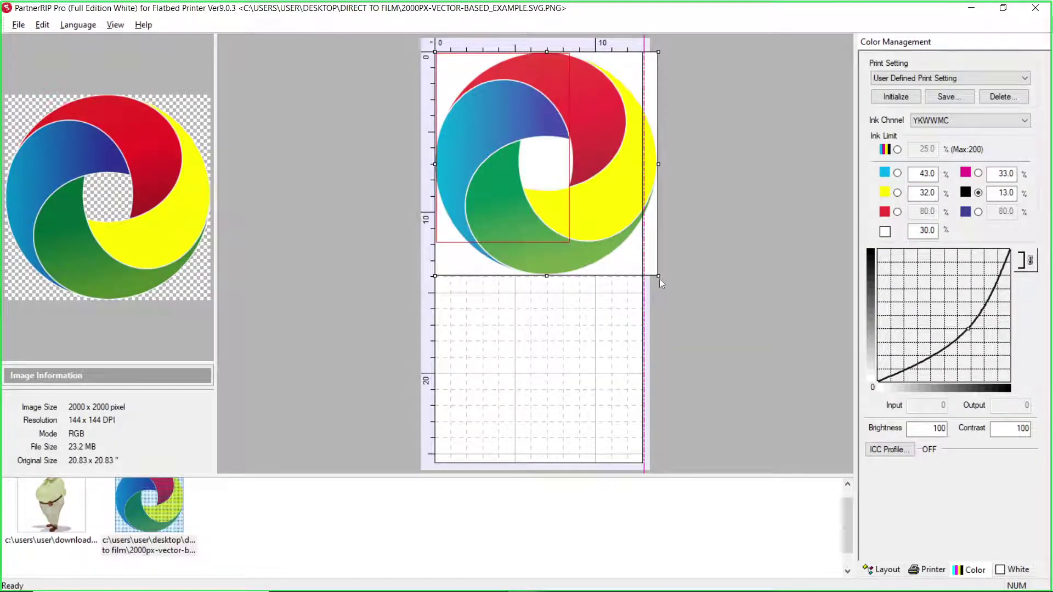
drag(658, 276, 560, 177)
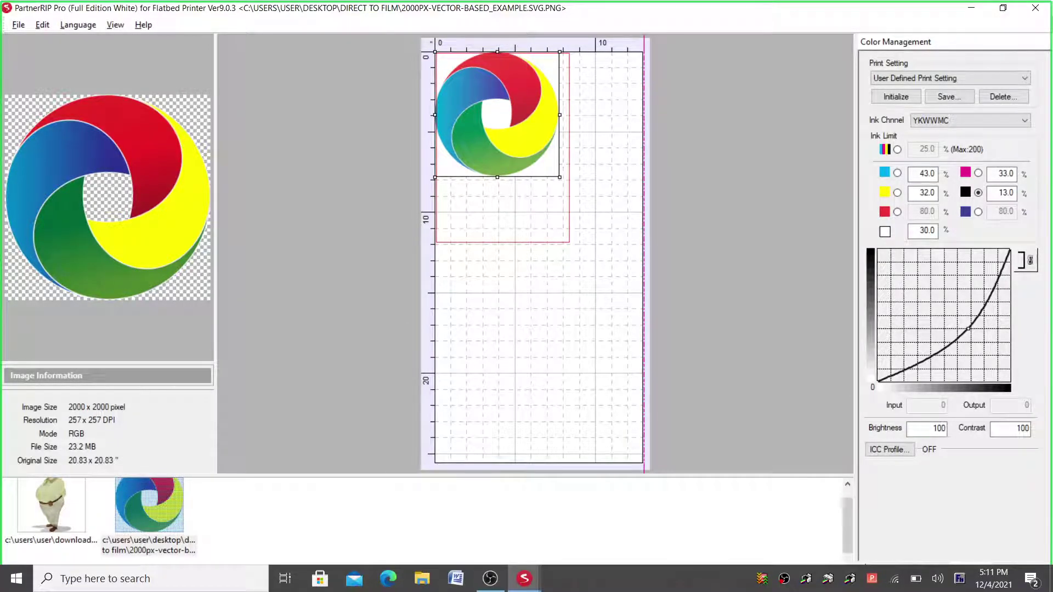
Bring the cartoon window forward and view its Stylus Photo 1390/1400 on USB005 settings.
mouse_move(514, 583)
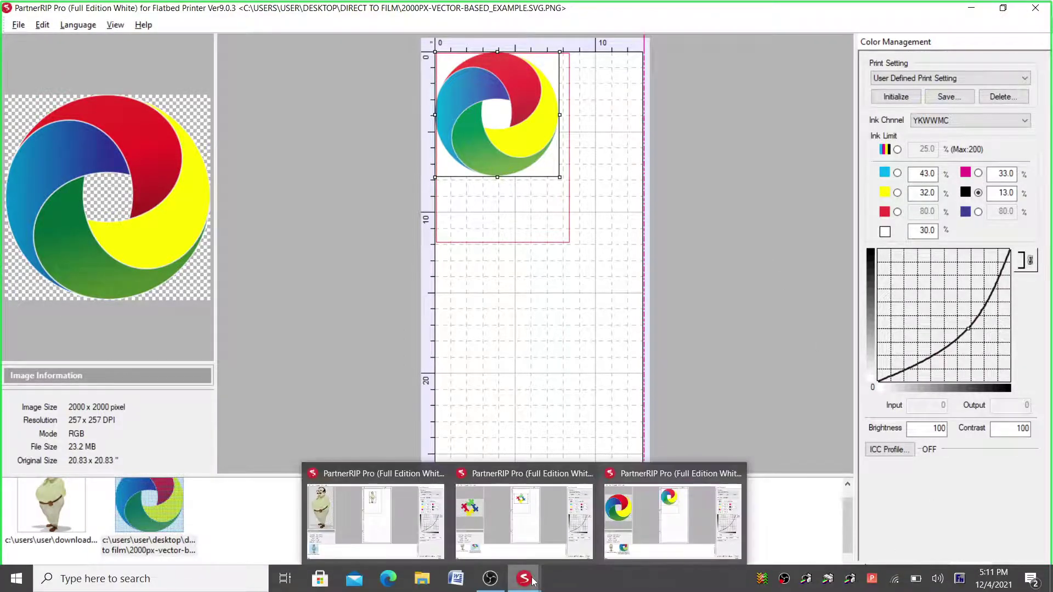
click(404, 512)
mouse_move(471, 517)
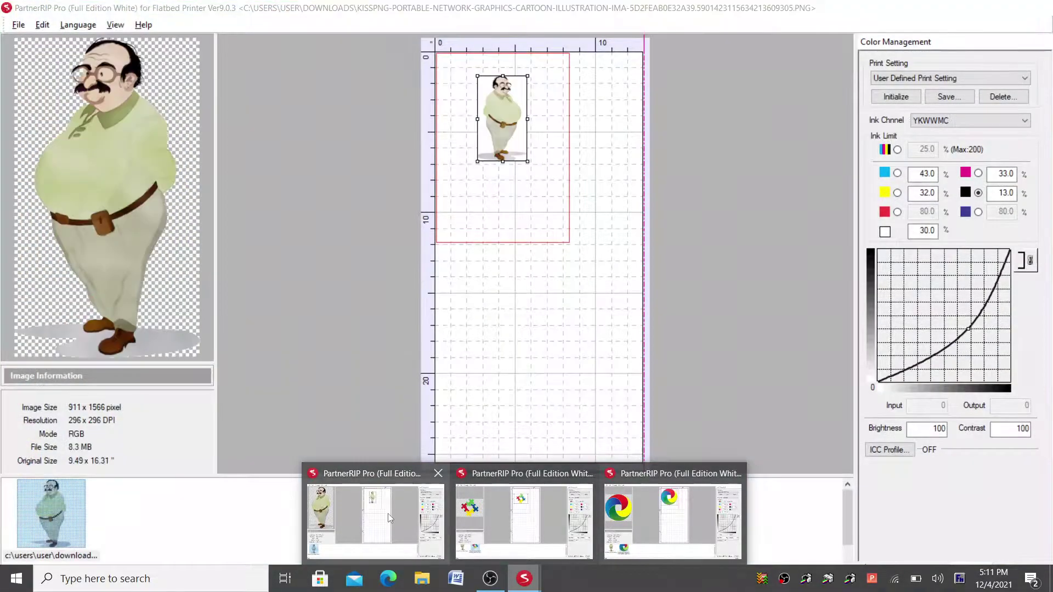
click(387, 513)
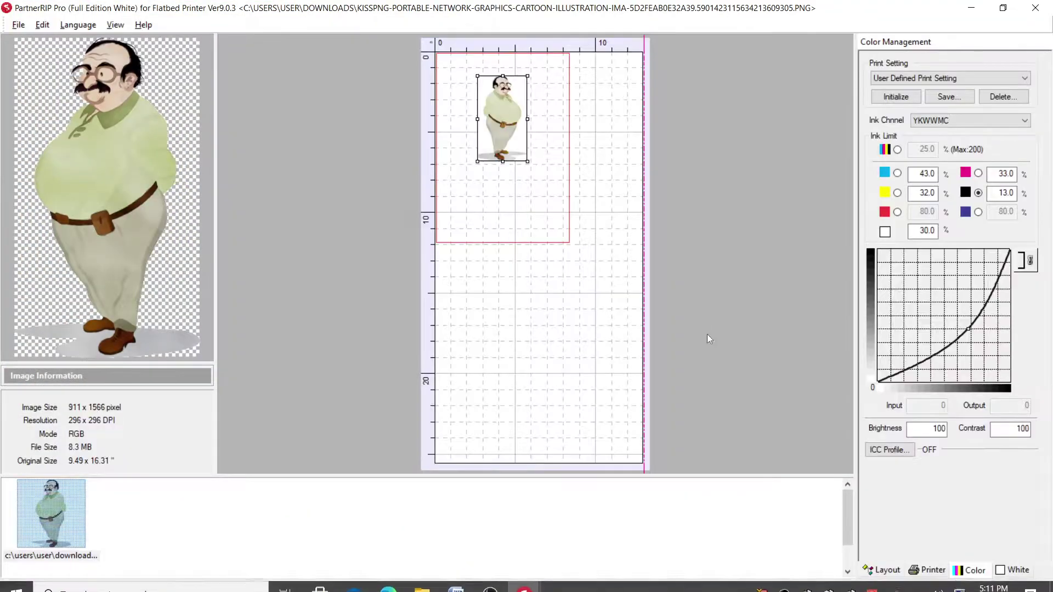
click(925, 570)
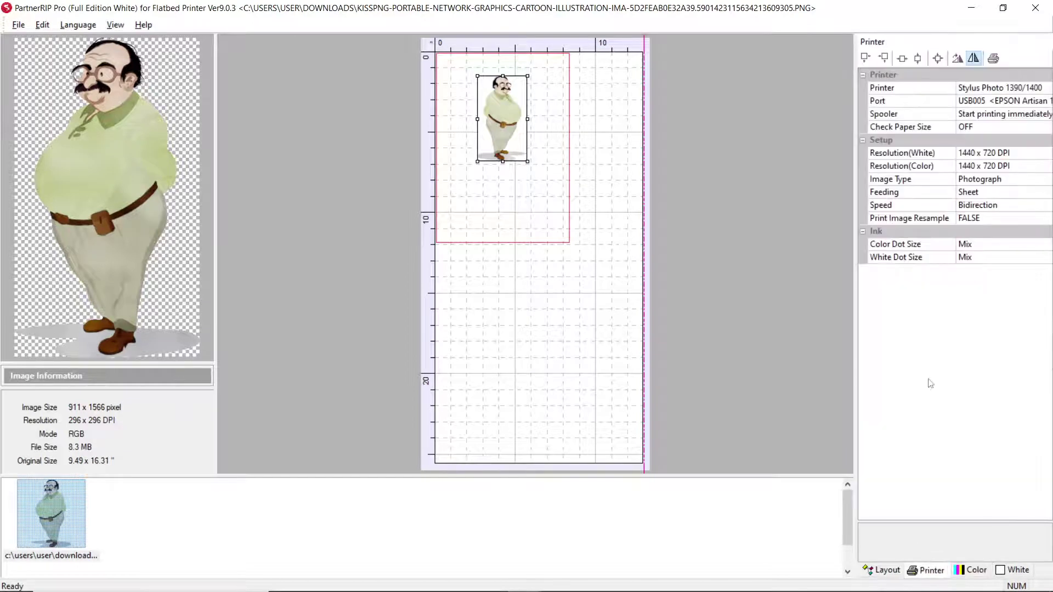
click(1008, 97)
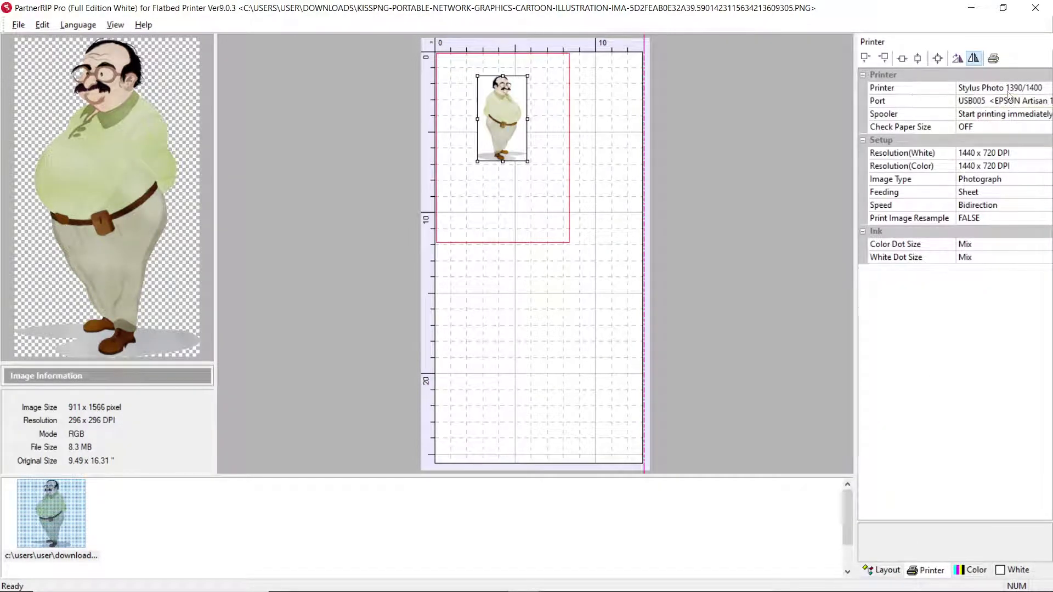
key(Escape)
Switch to the puzzle window and set its port to USB004 EPSON SC-P800 Series.
mouse_move(523, 579)
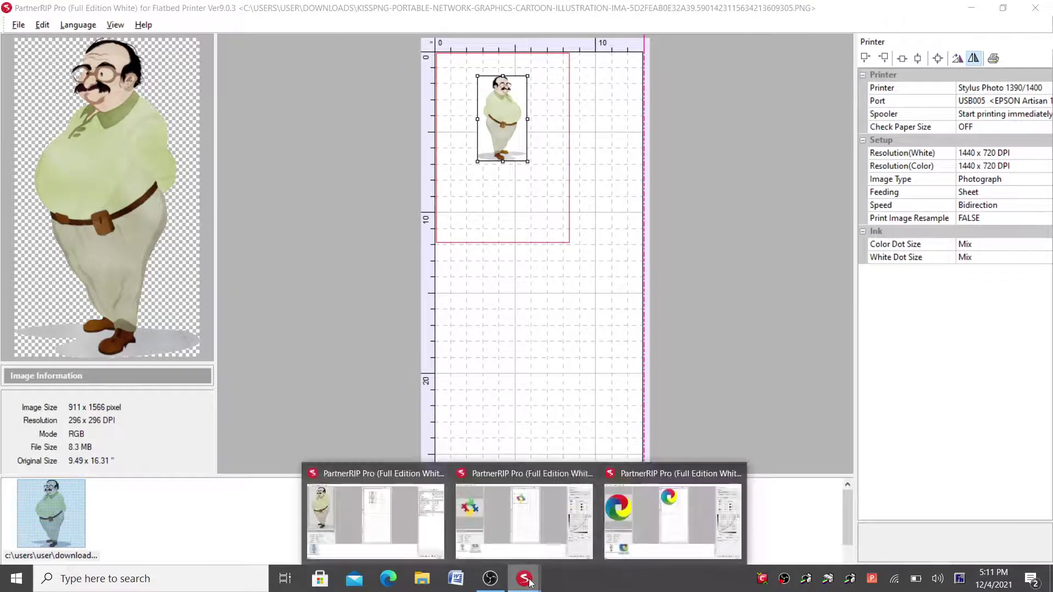
click(538, 511)
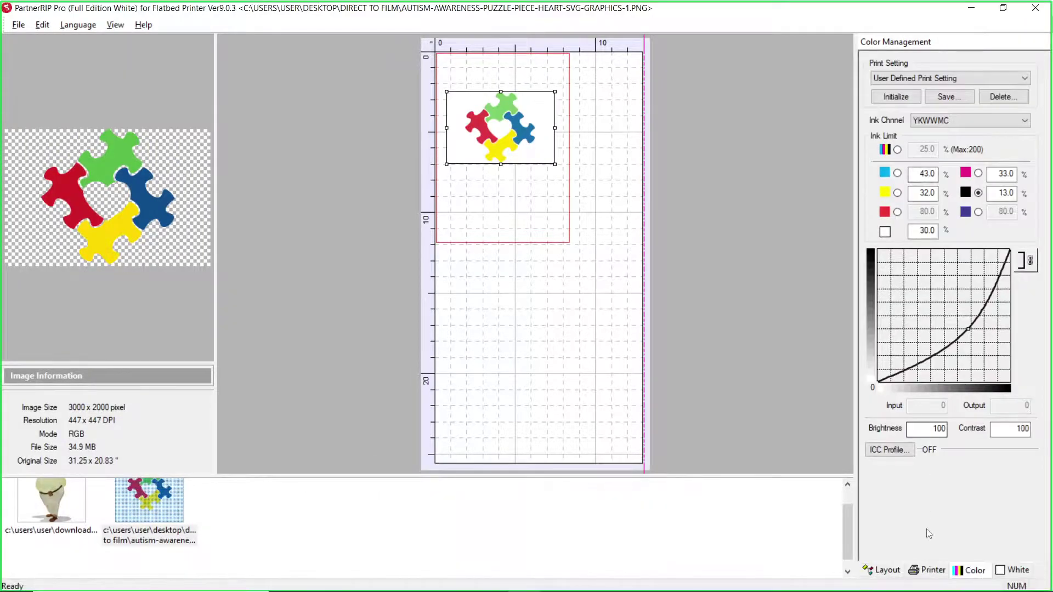
click(927, 570)
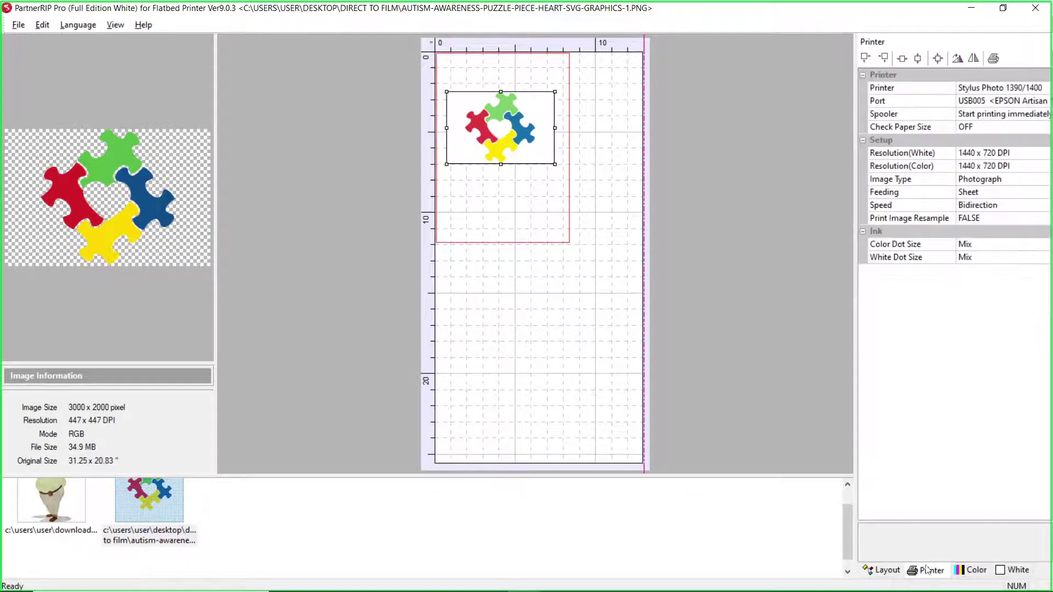
click(1023, 104)
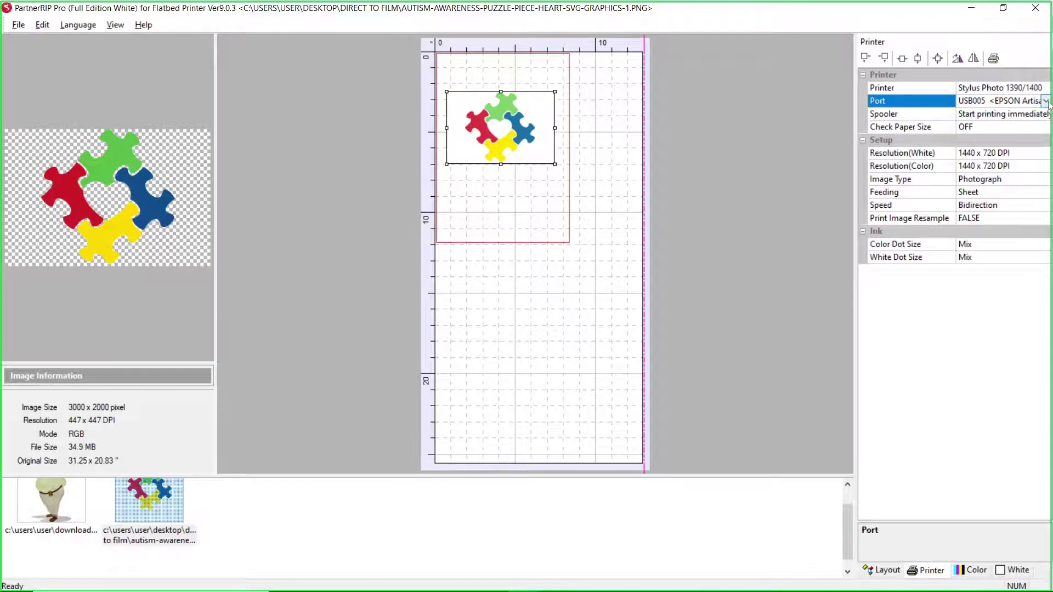
click(1045, 102)
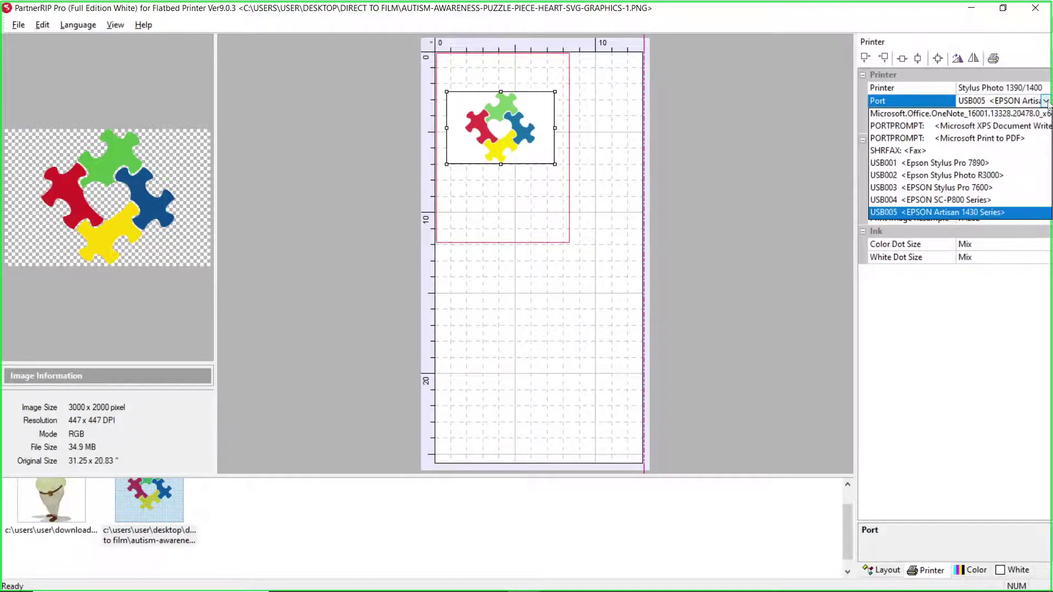
click(970, 201)
Set the puzzle job's printer model to SureColor SC-P800, keeping the window maximized.
click(1015, 91)
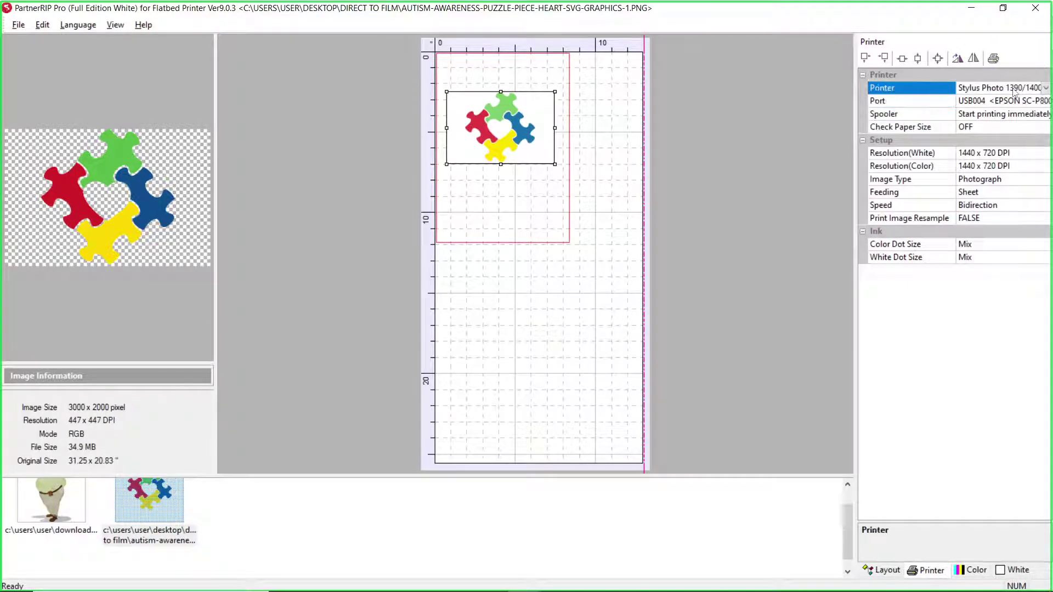
click(1045, 89)
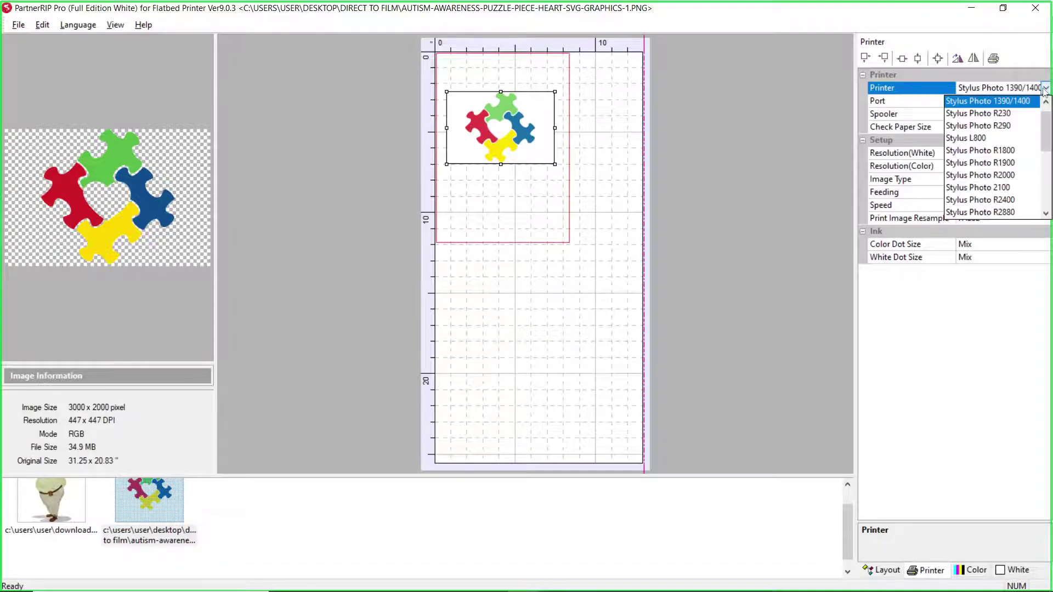
scroll(1047, 137, down, 1)
scroll(1047, 140, down, 2)
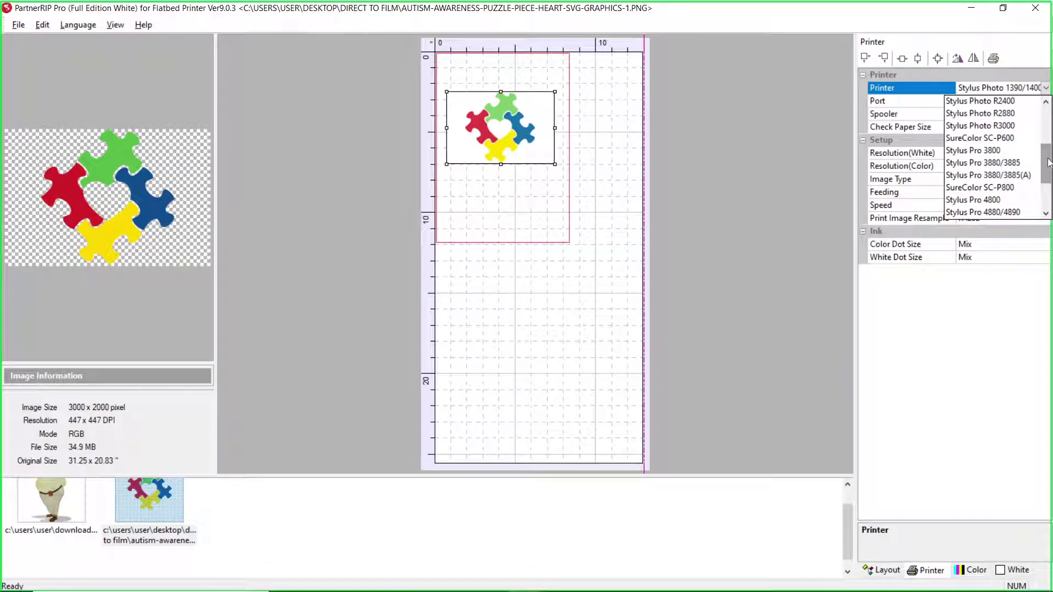
scroll(1048, 164, down, 1)
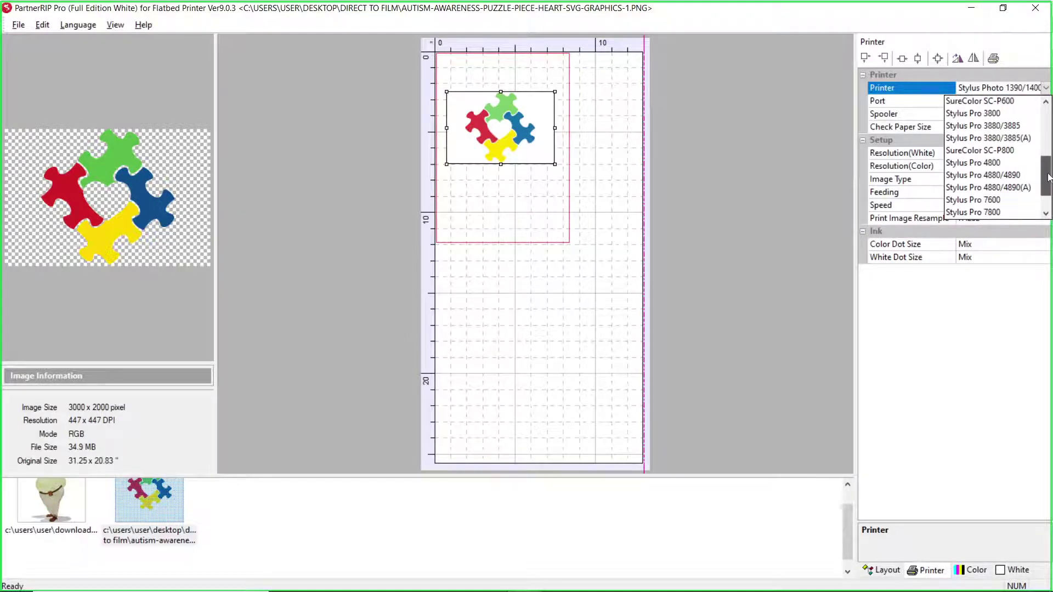
click(994, 149)
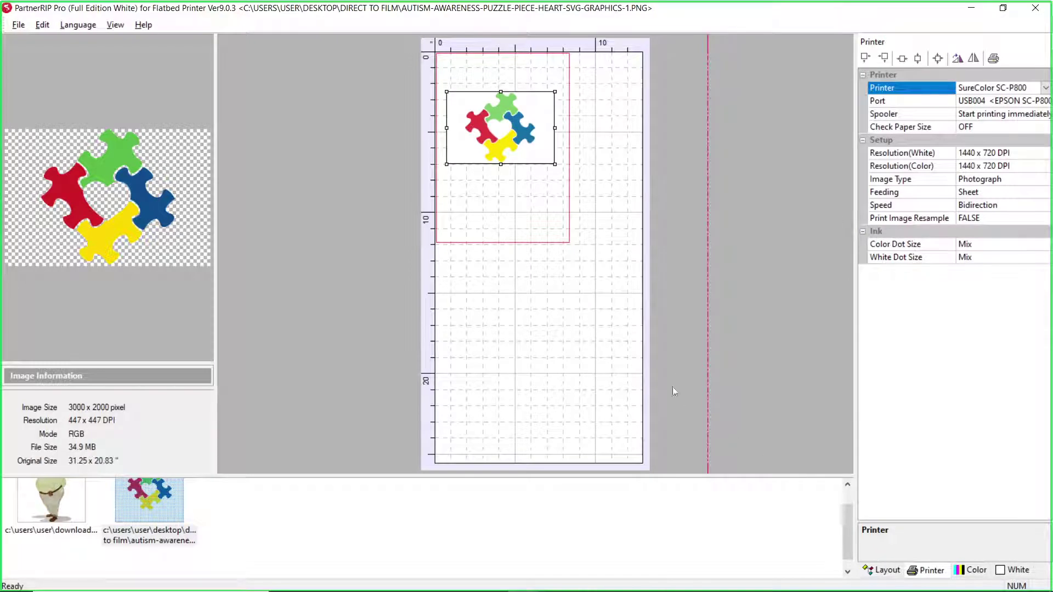
mouse_move(548, 578)
click(1002, 8)
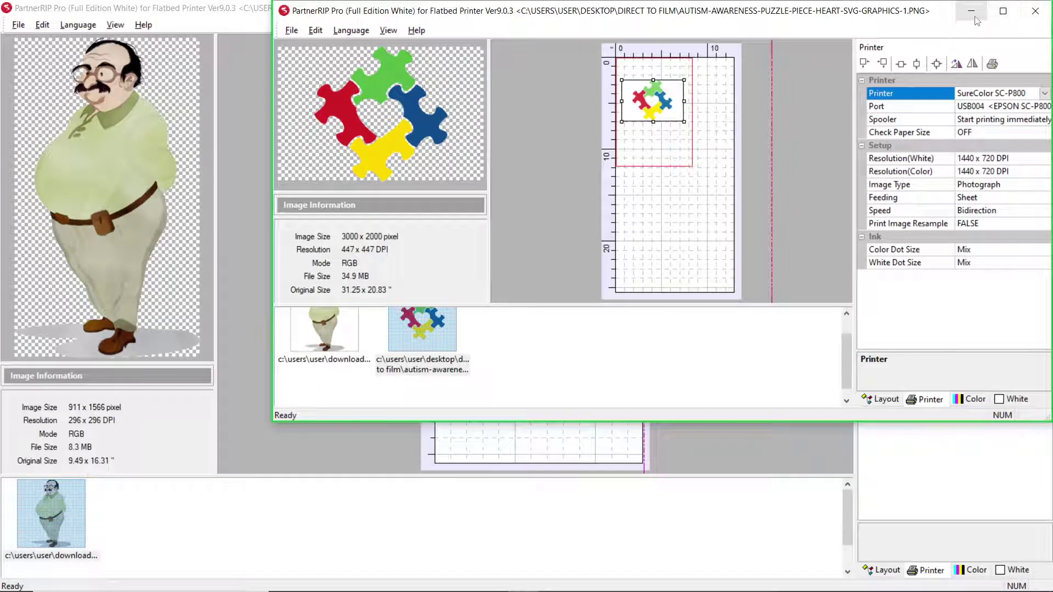
click(1002, 11)
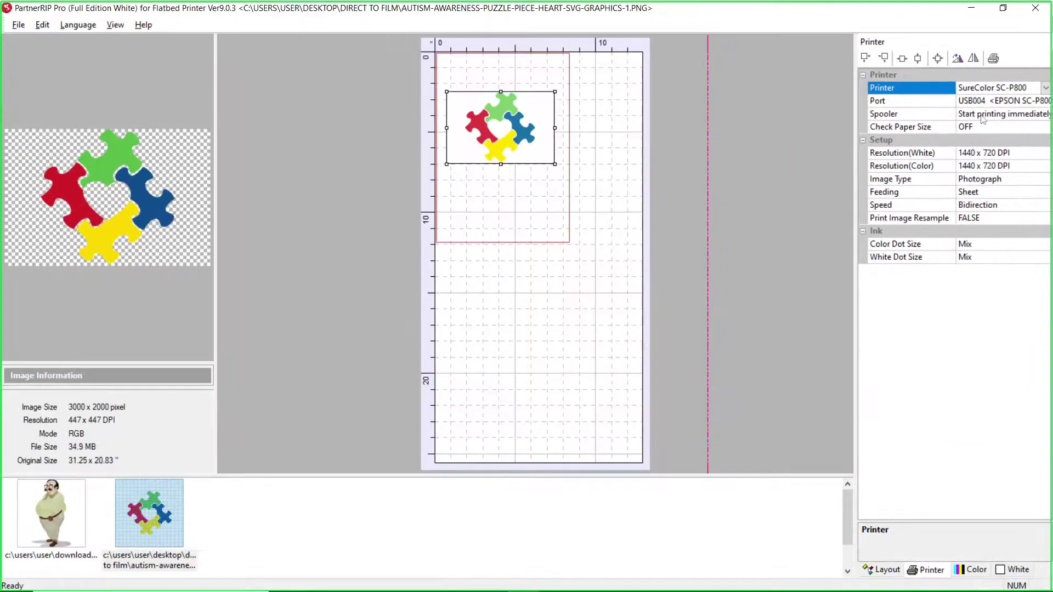
Switch to the swirl-logo window and set its port to USB002 Epson Stylus Photo R3000.
click(967, 12)
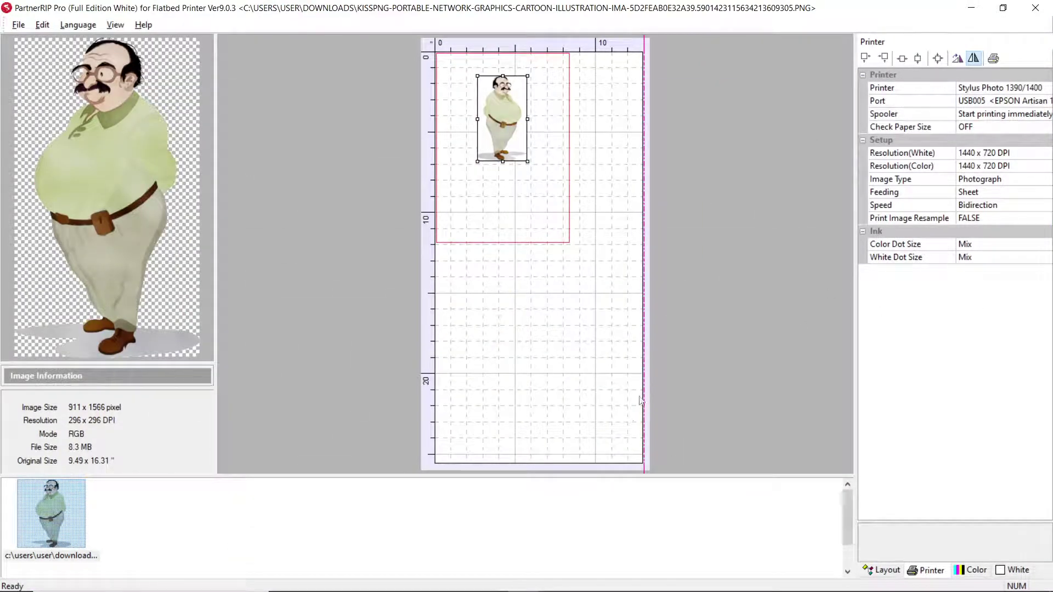
mouse_move(639, 591)
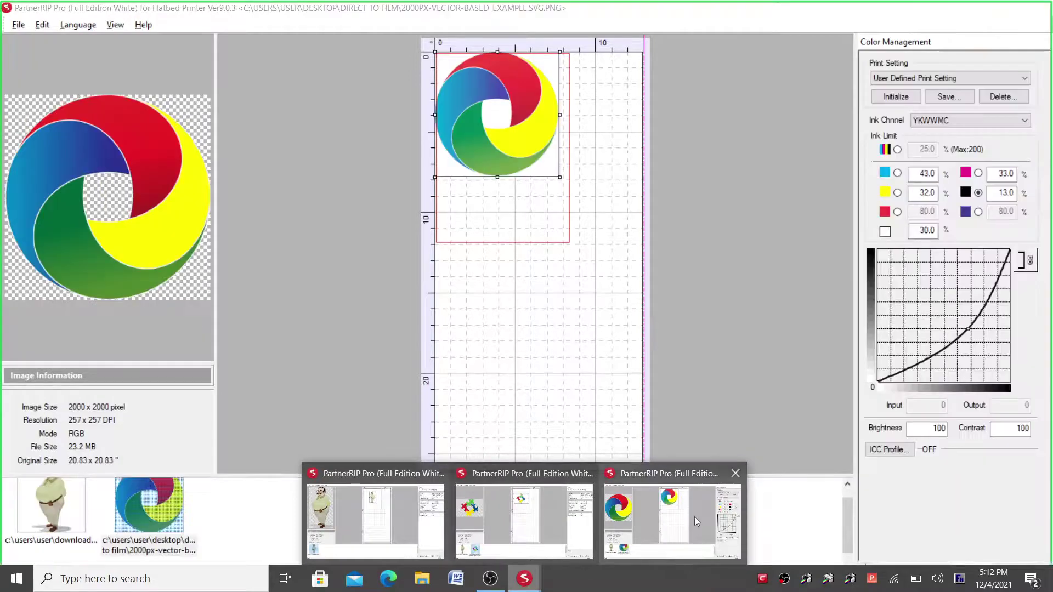
click(694, 516)
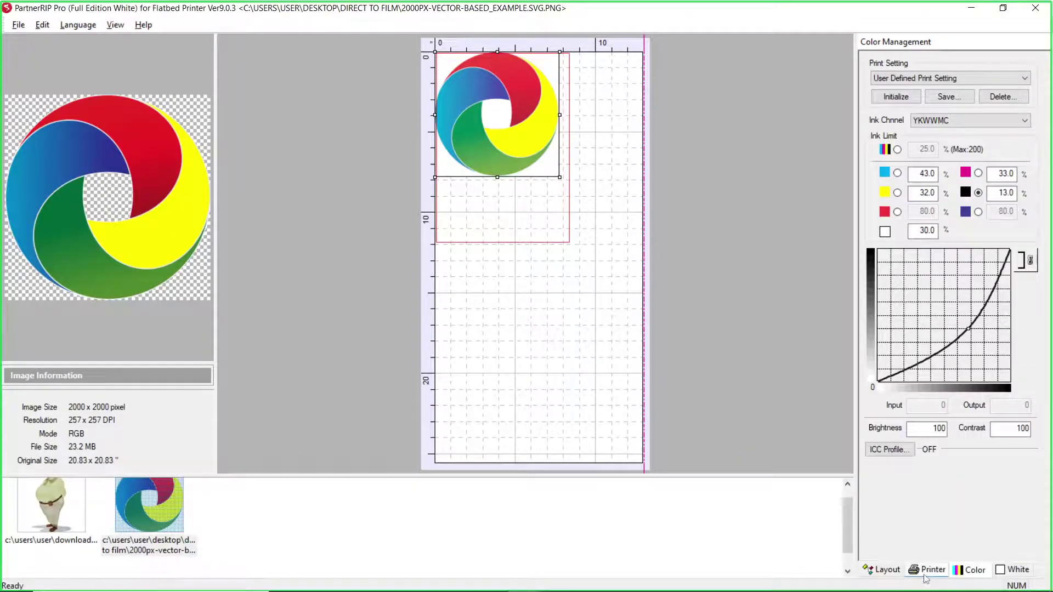
click(927, 571)
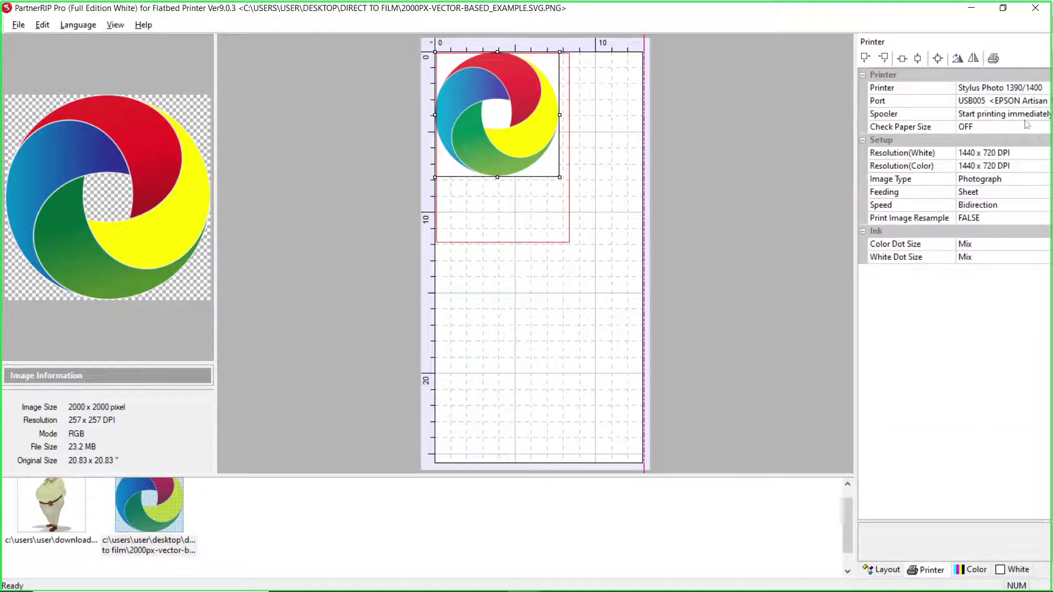
click(1024, 104)
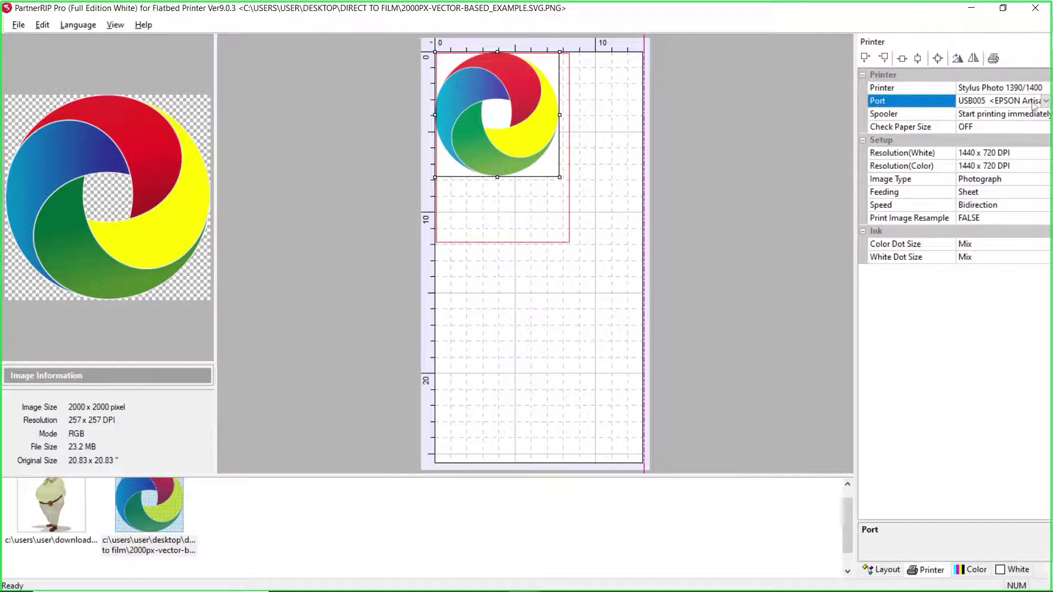
click(1045, 101)
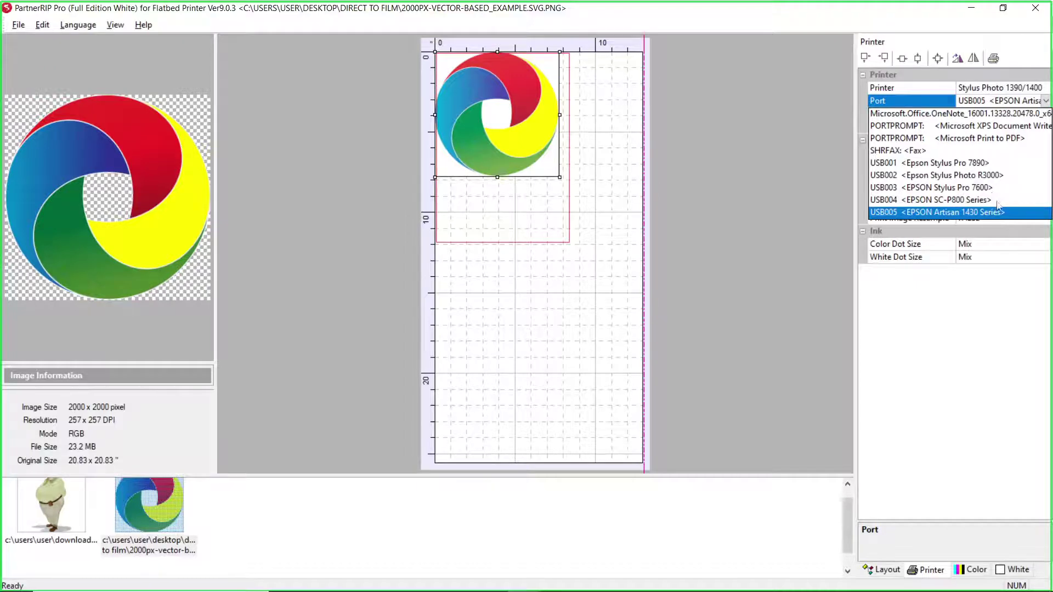
click(990, 178)
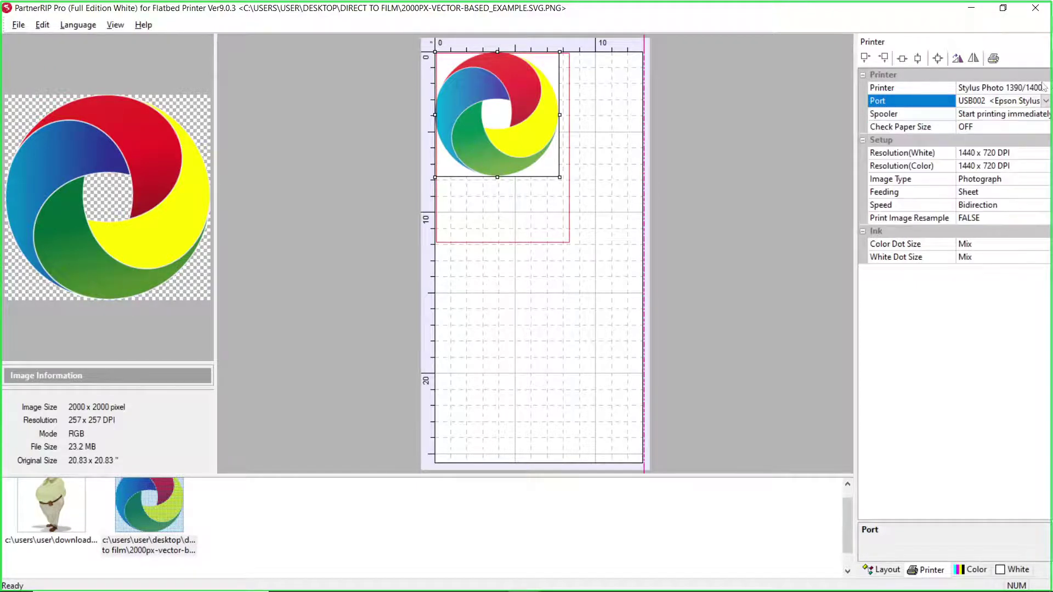
Set the logo job's printer model to Stylus Photo R3000.
click(1027, 89)
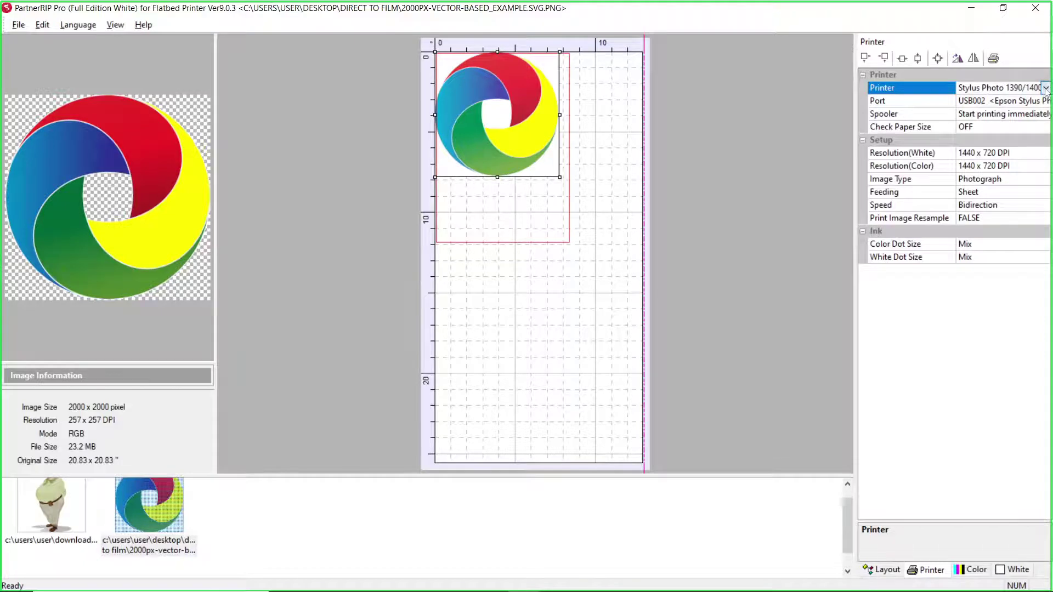
click(1046, 88)
drag(1048, 137, 1048, 152)
click(1009, 188)
Restore down the logo and cartoon windows and position them overlapping, logo in front.
click(1003, 7)
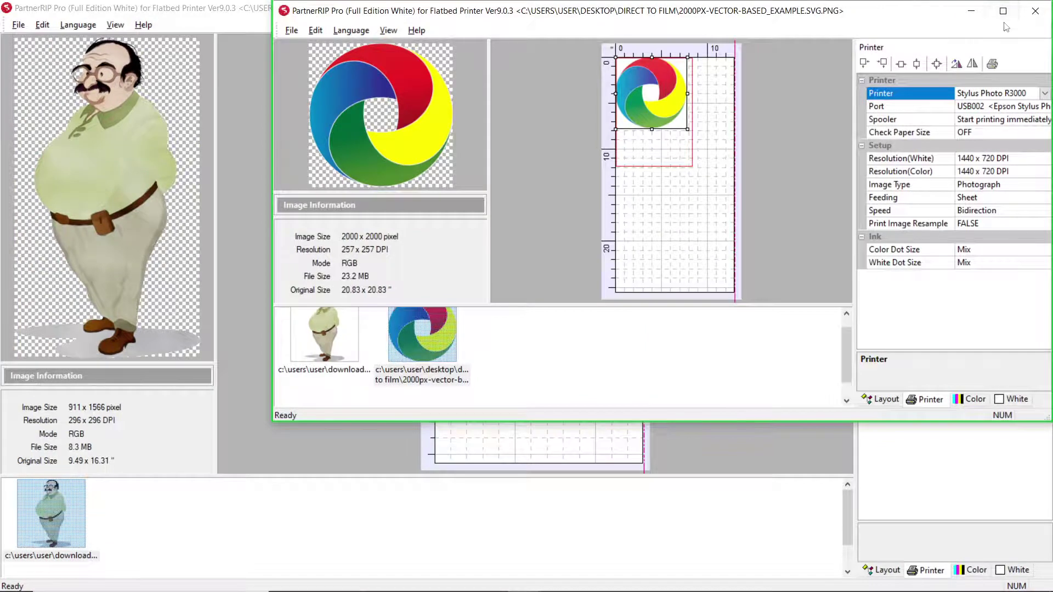
drag(852, 15, 810, 112)
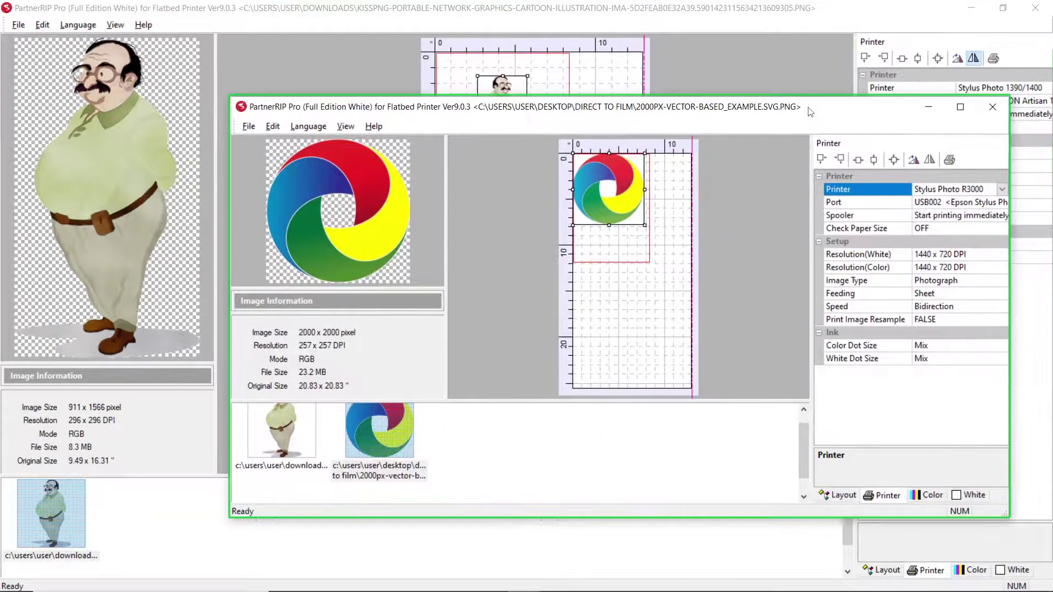
click(1008, 9)
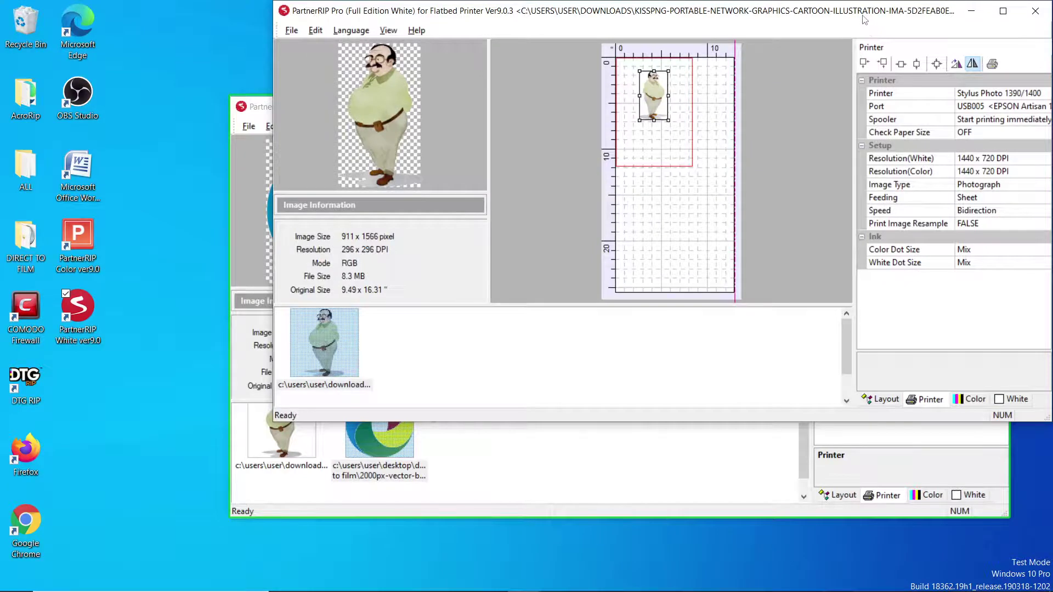
drag(862, 21, 717, 54)
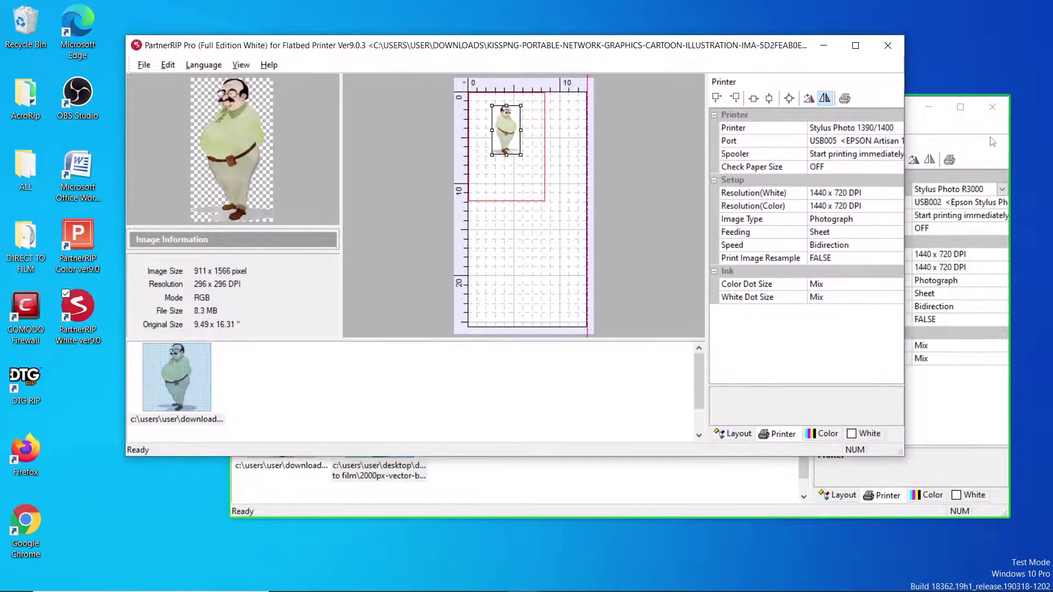
click(953, 134)
drag(874, 112, 835, 107)
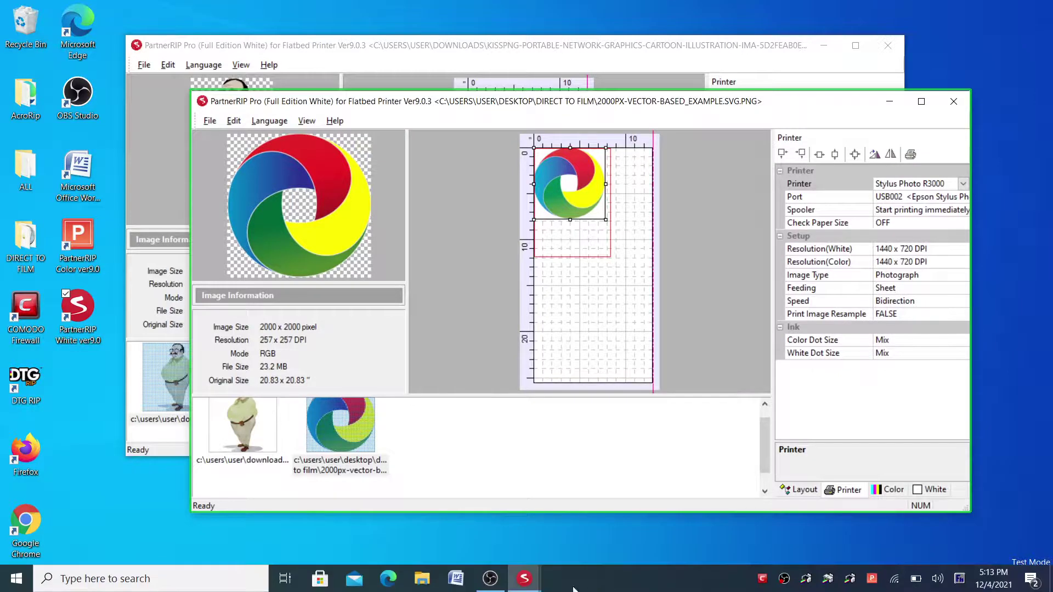
mouse_move(530, 586)
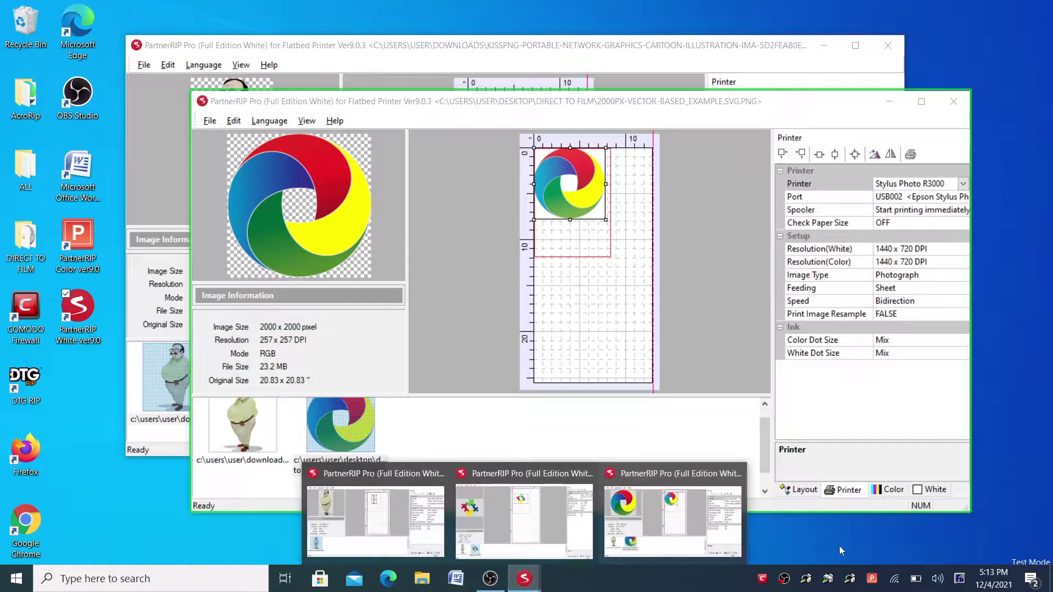
Open the Artisan 1430 print queue from its status monitor, then close the monitor.
right_click(814, 578)
click(868, 426)
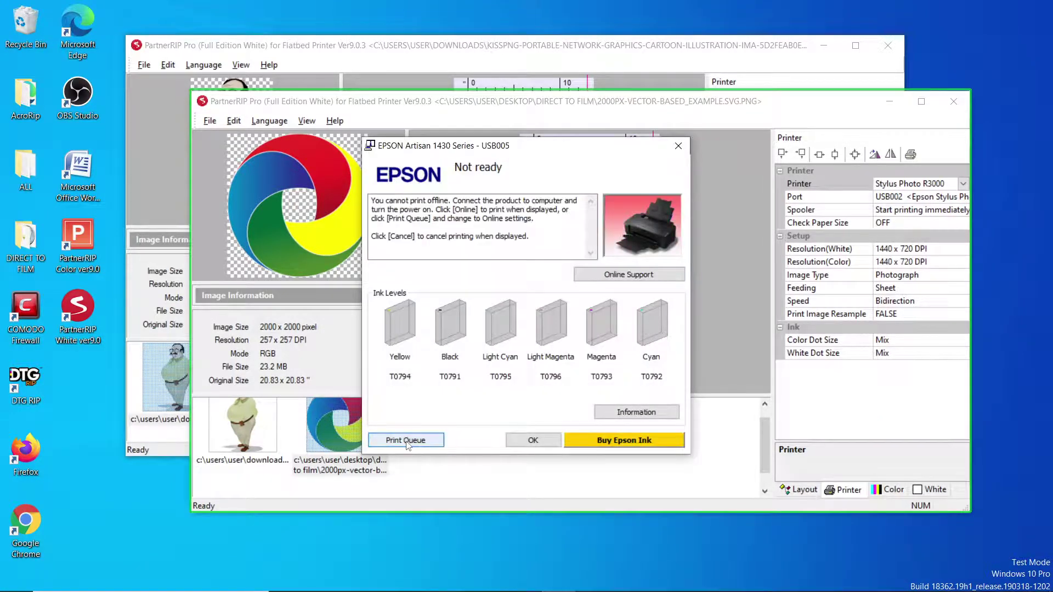
click(406, 441)
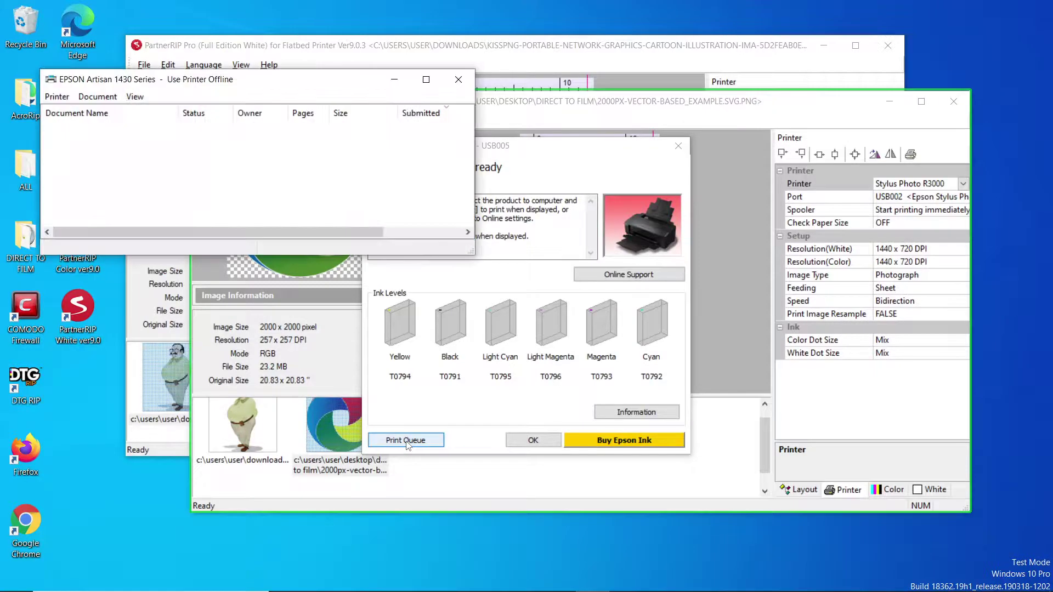
click(683, 151)
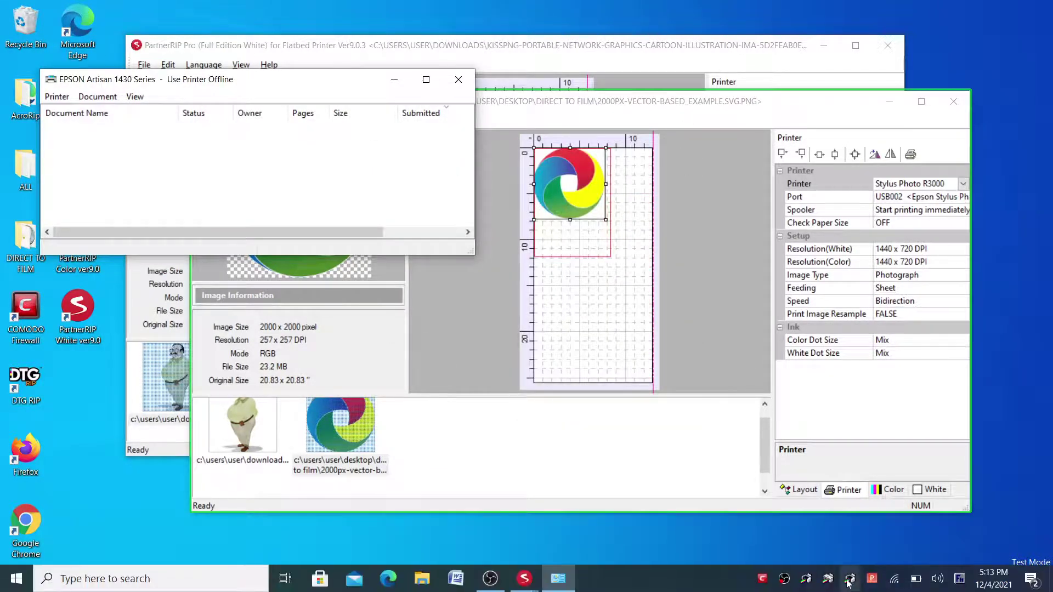
Open the SC-P800 print queue, close its monitor, and place it below the Artisan queue.
click(830, 579)
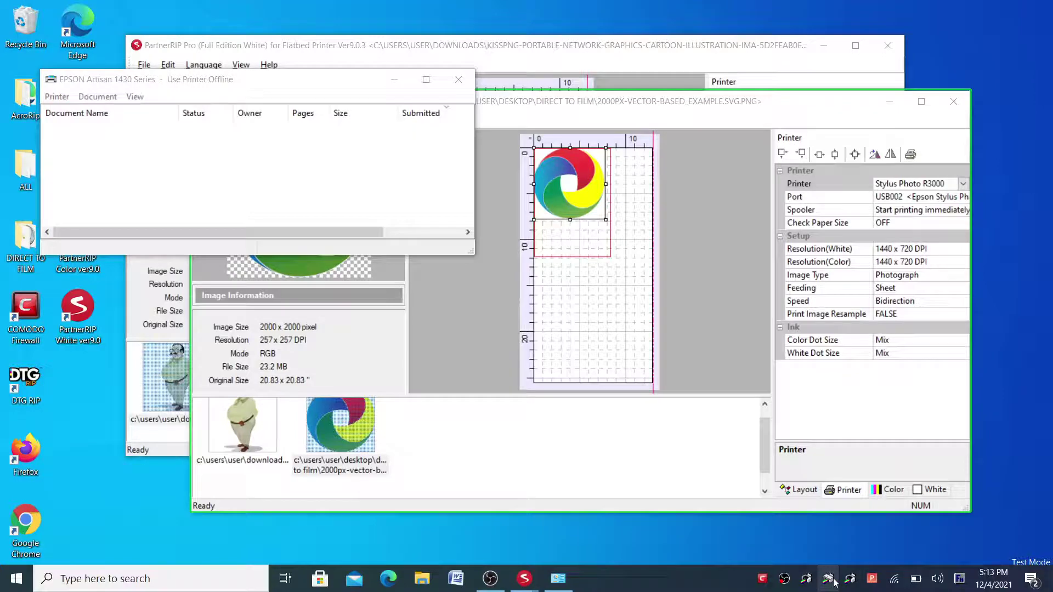
right_click(829, 580)
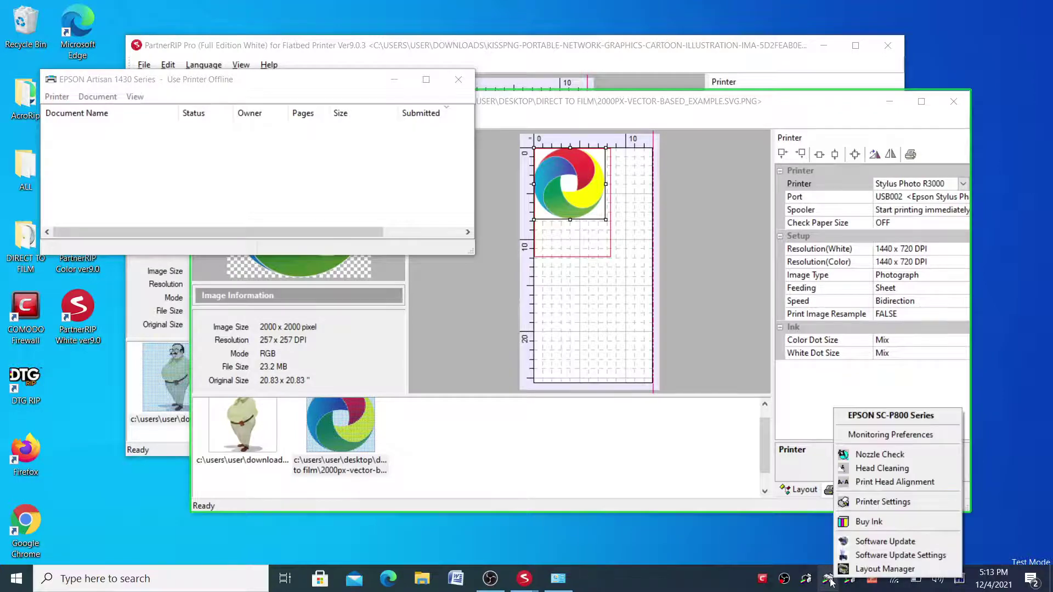
click(894, 417)
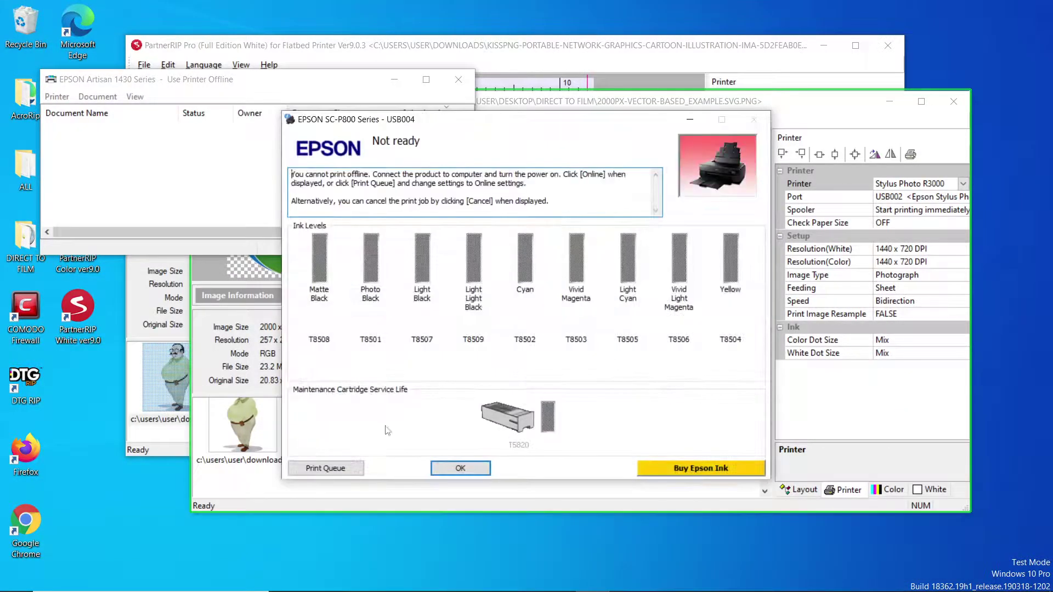
click(325, 467)
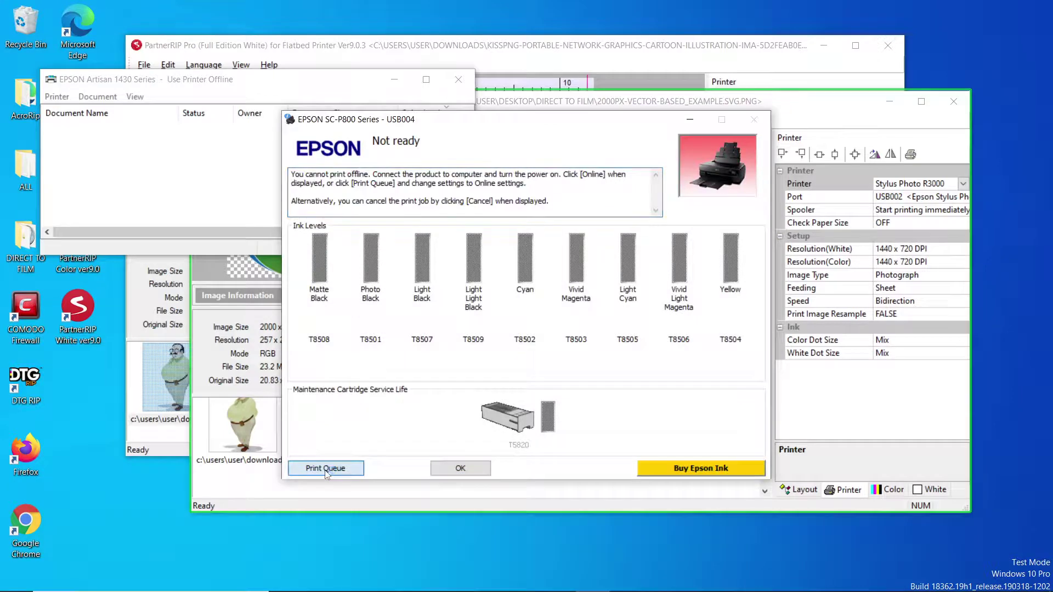
click(759, 125)
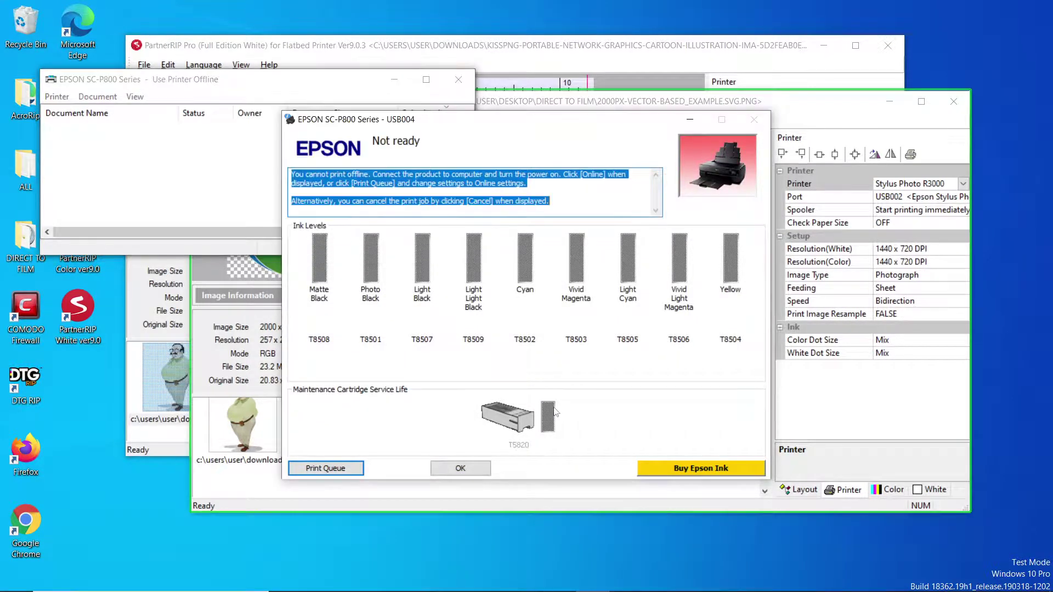
click(459, 468)
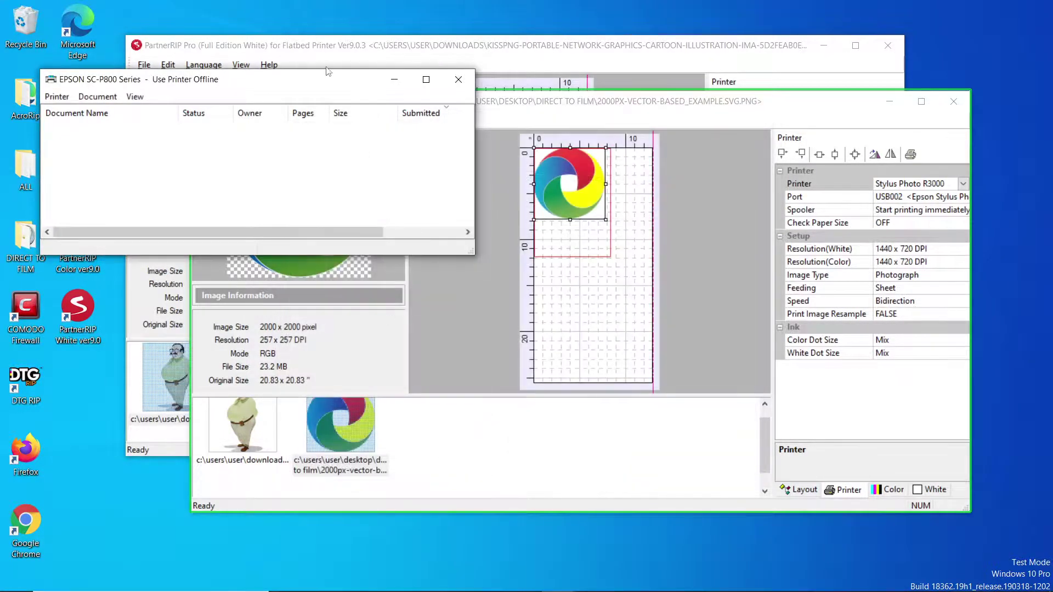
drag(326, 73, 324, 171)
Open the Stylus Pro 7890 print queue, move it below the others, and close its monitor.
mouse_move(828, 586)
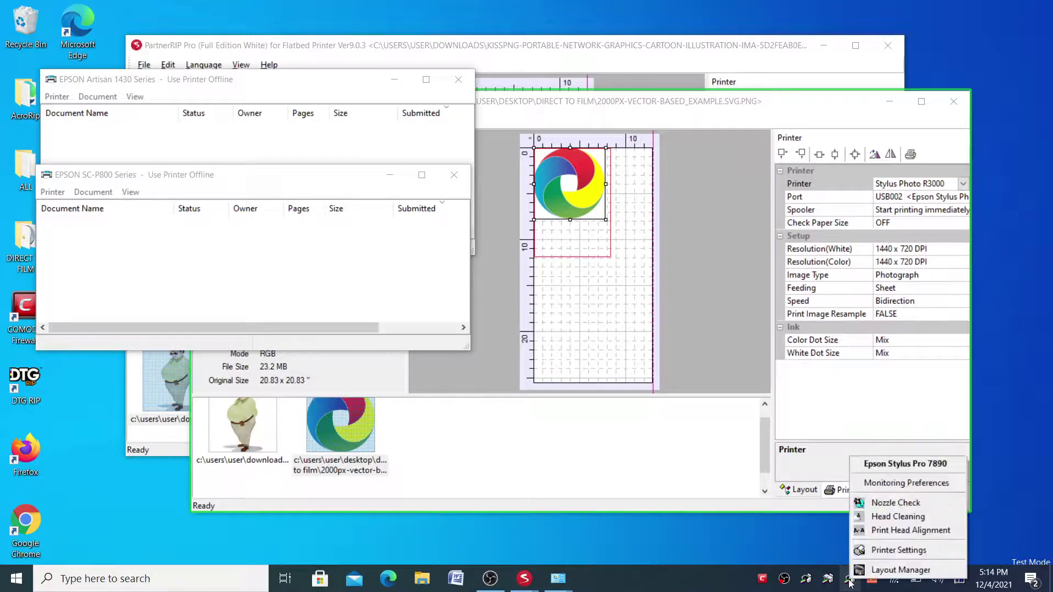
click(905, 465)
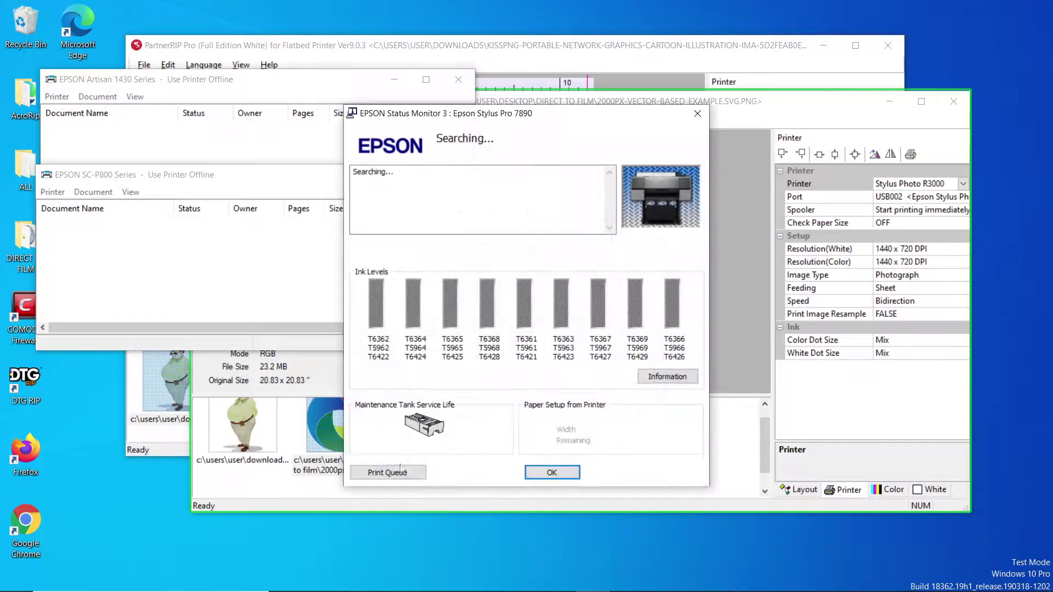
click(400, 471)
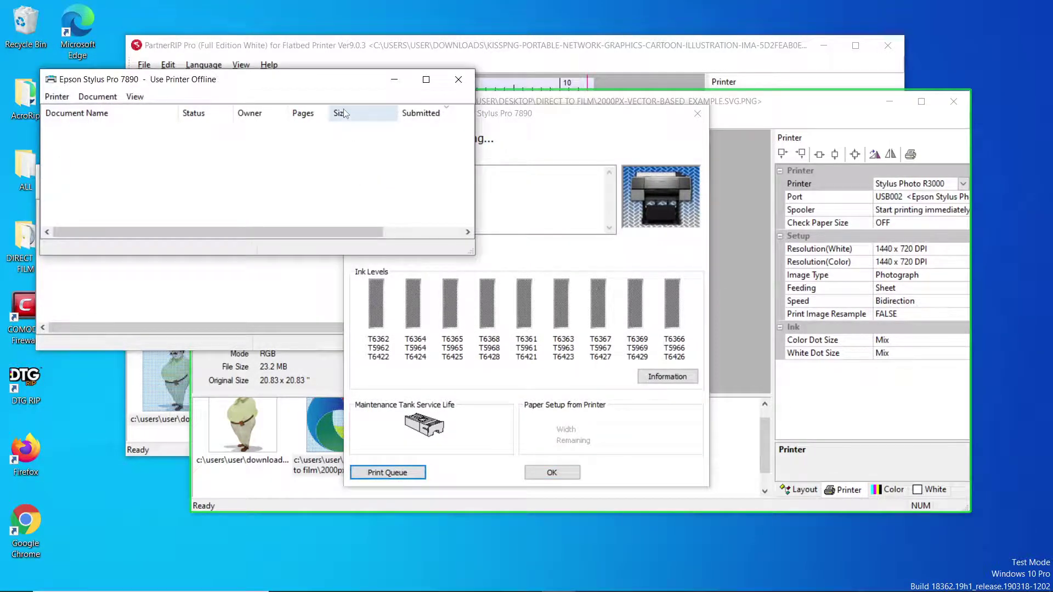
drag(338, 82, 312, 280)
click(696, 113)
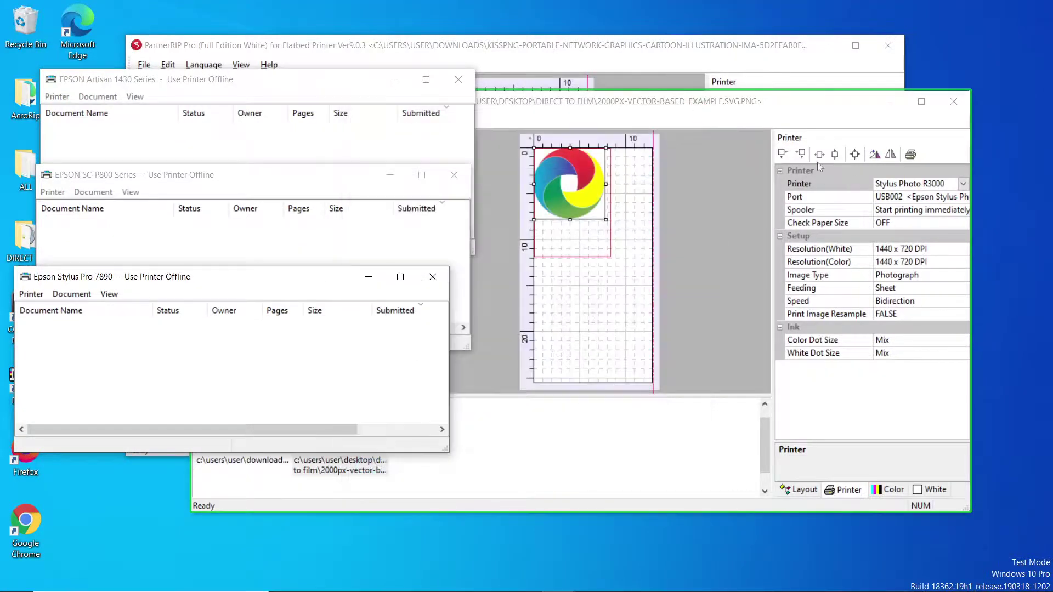
Set the logo instance to Stylus Pro 7880/7890 on port USB001 <Epson Stylus Pro 7890>.
click(963, 188)
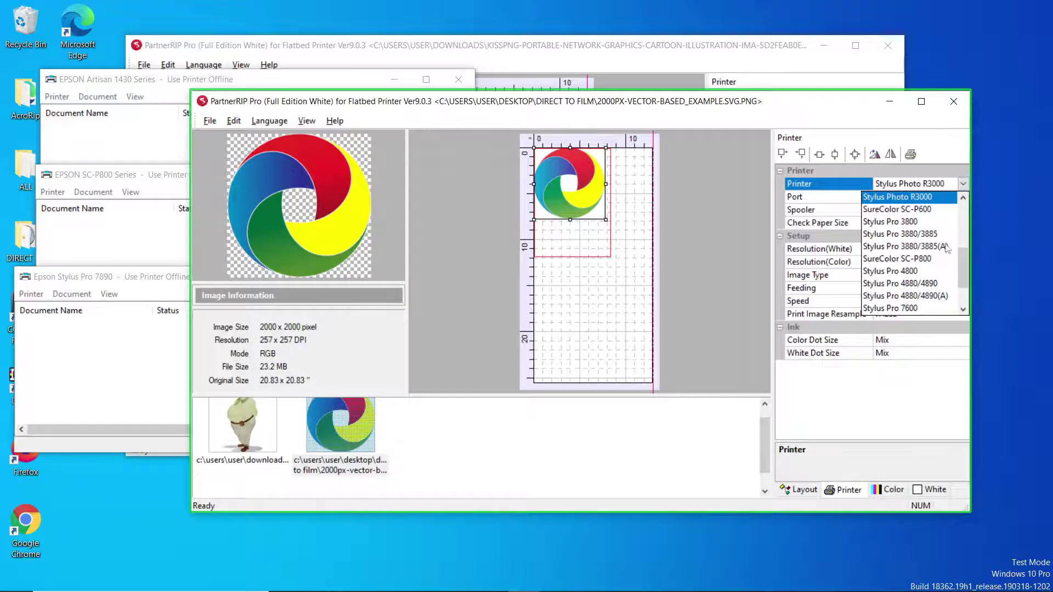
drag(963, 255, 960, 294)
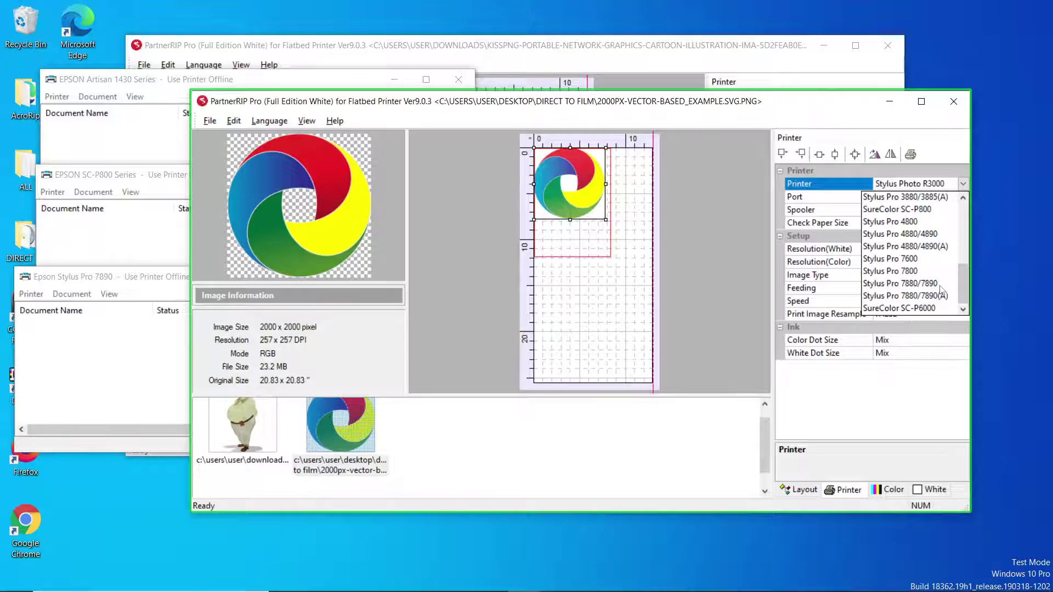
click(940, 286)
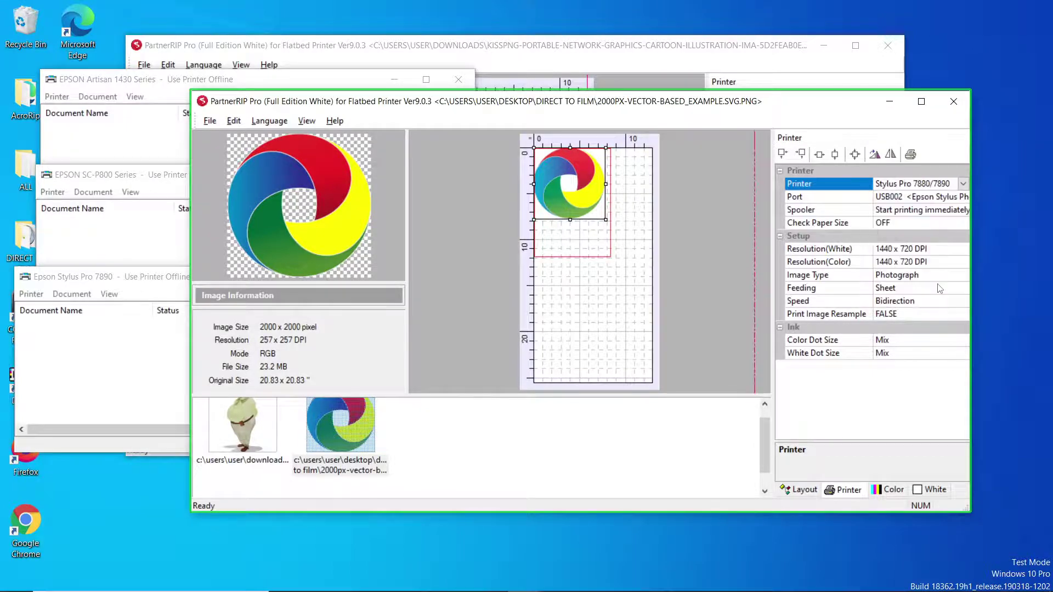
click(966, 200)
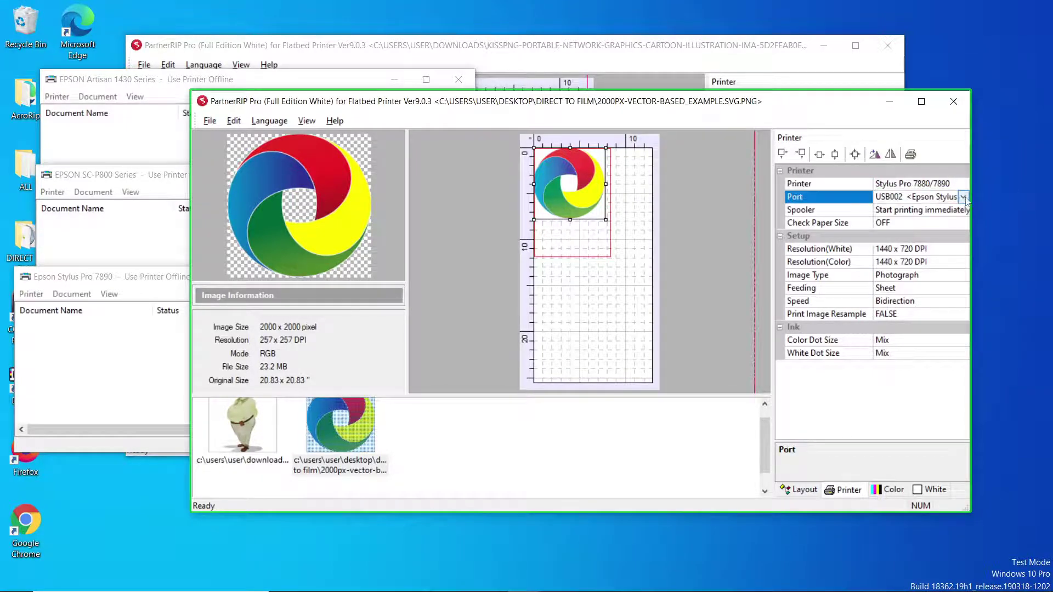
click(963, 197)
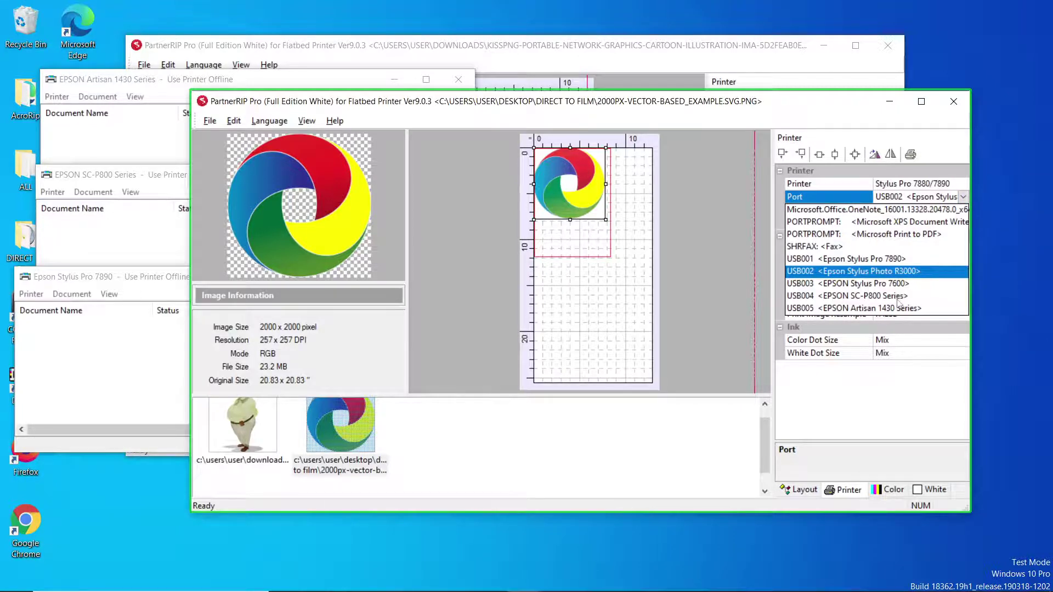
click(900, 259)
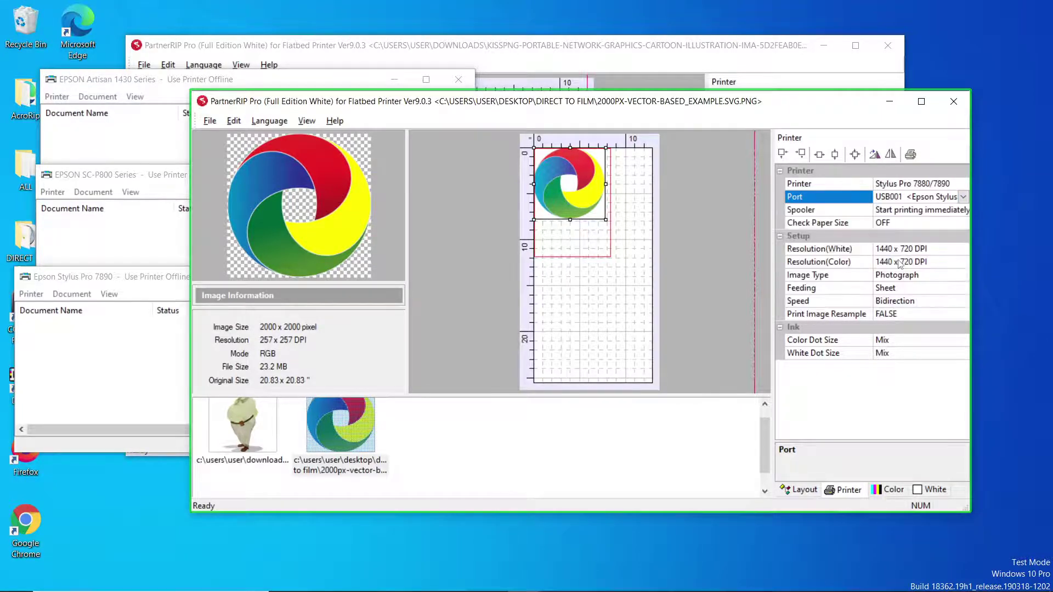
click(963, 198)
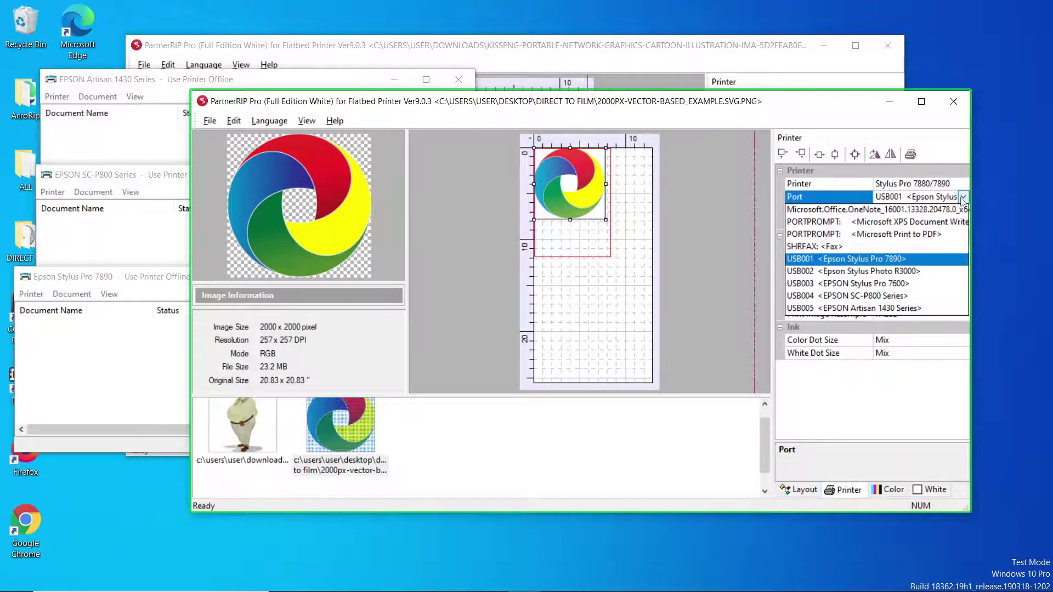
click(921, 129)
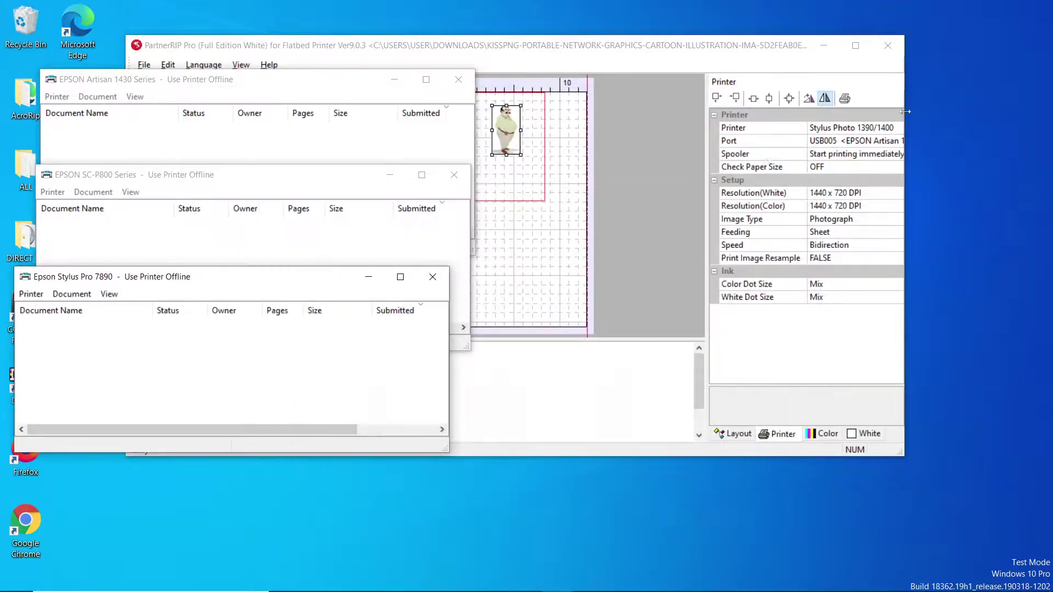
Minimize the logo window, raise the cartoon window, and narrow the Artisan 1430 queue top-left.
click(889, 102)
click(592, 54)
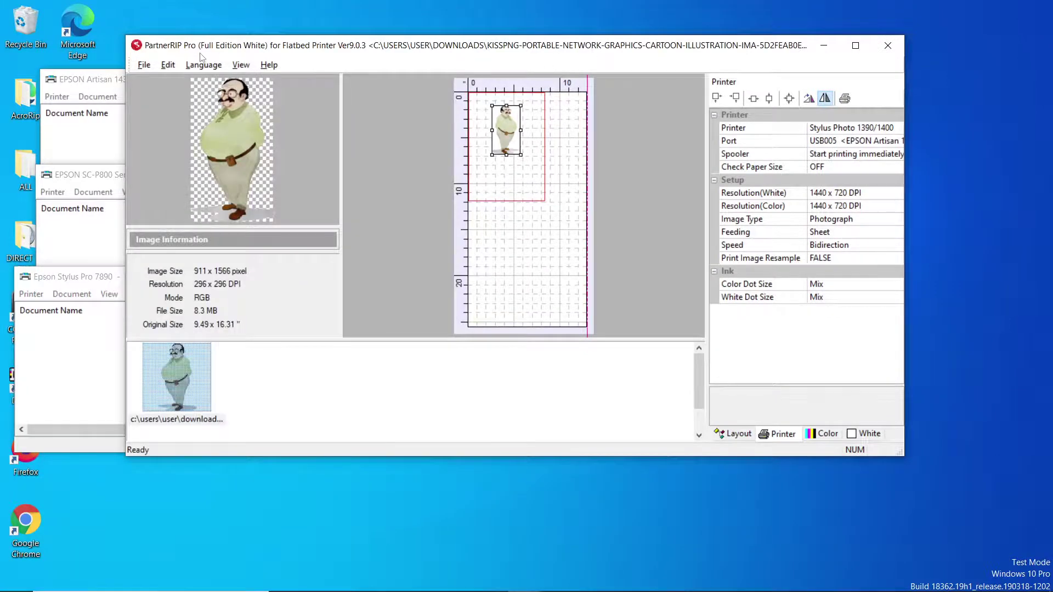
drag(74, 83, 39, 40)
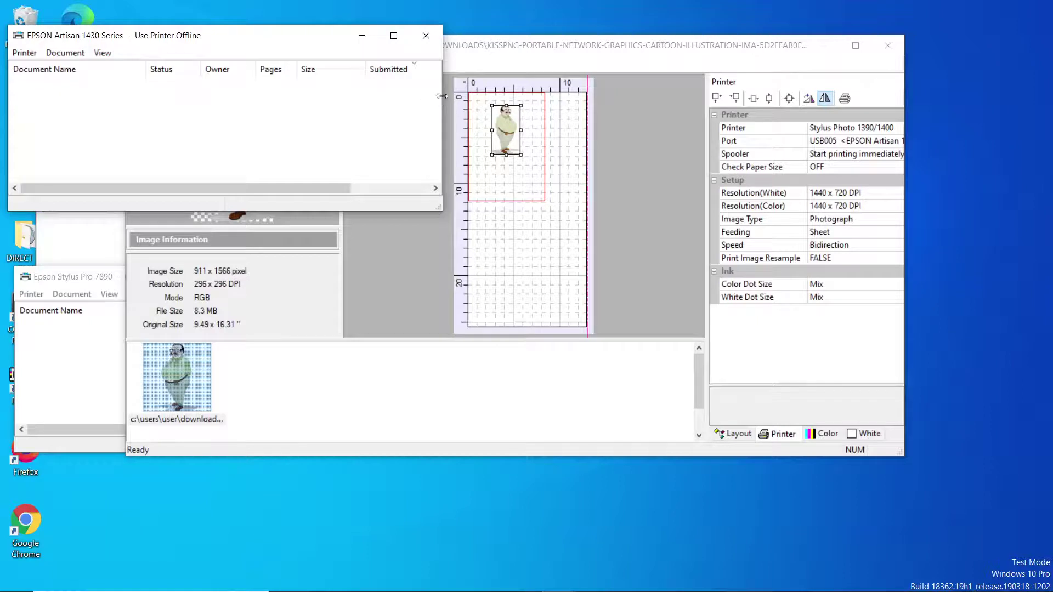
drag(442, 96, 231, 98)
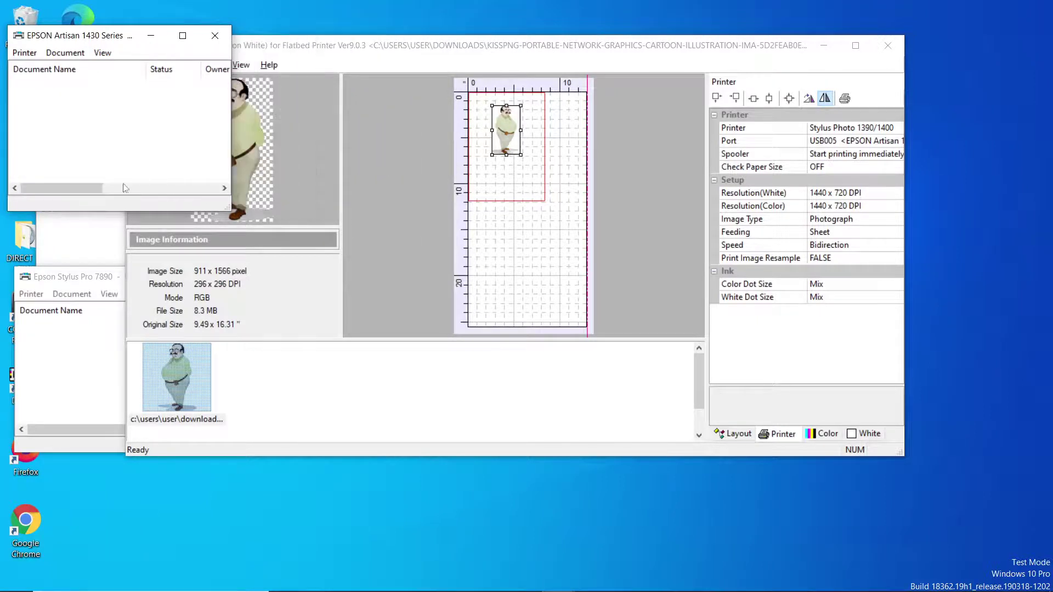
Narrow the SC-P800 and Stylus Pro 7890 queues and stack them below it on the left.
click(81, 237)
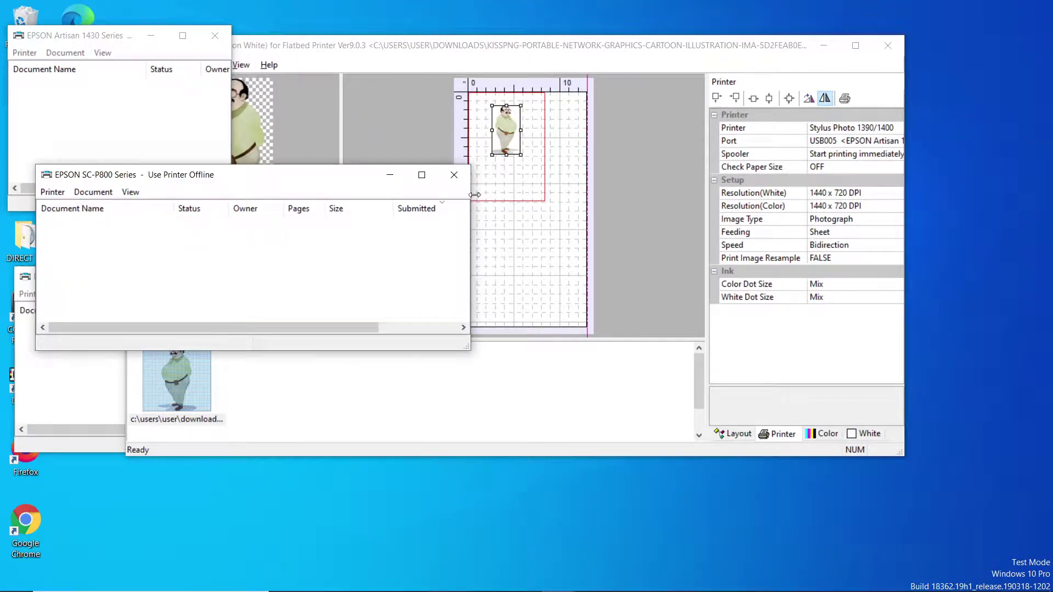
drag(475, 195, 266, 195)
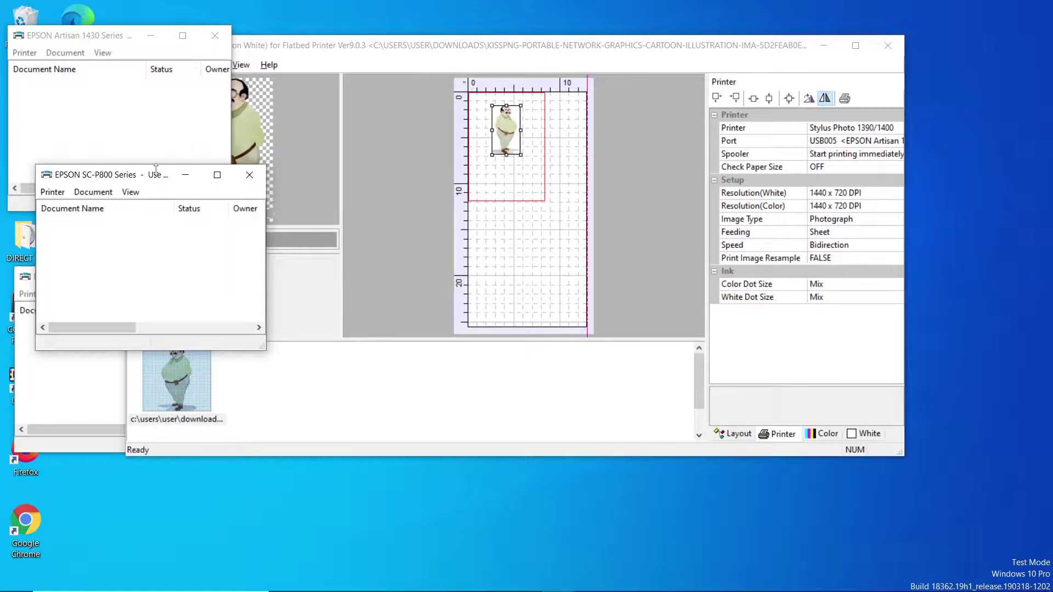
drag(152, 175, 124, 172)
click(77, 383)
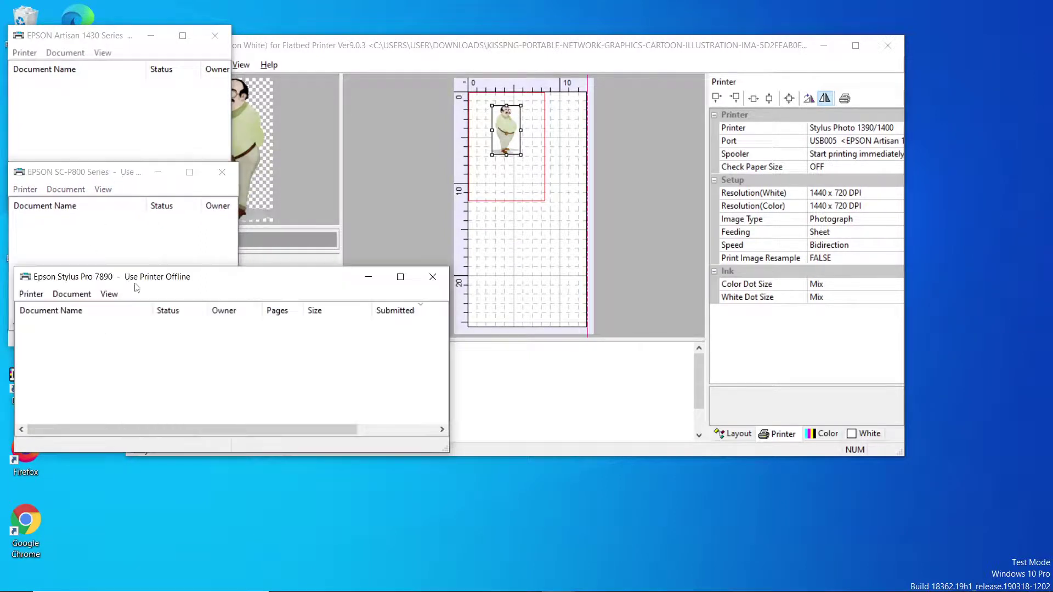
drag(451, 332, 237, 332)
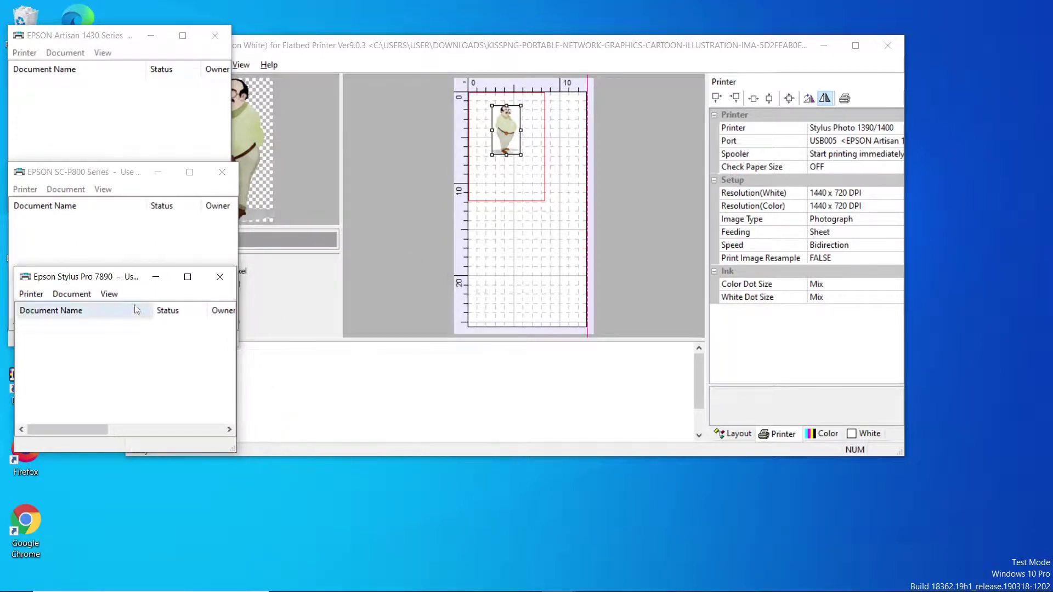
drag(119, 282, 106, 377)
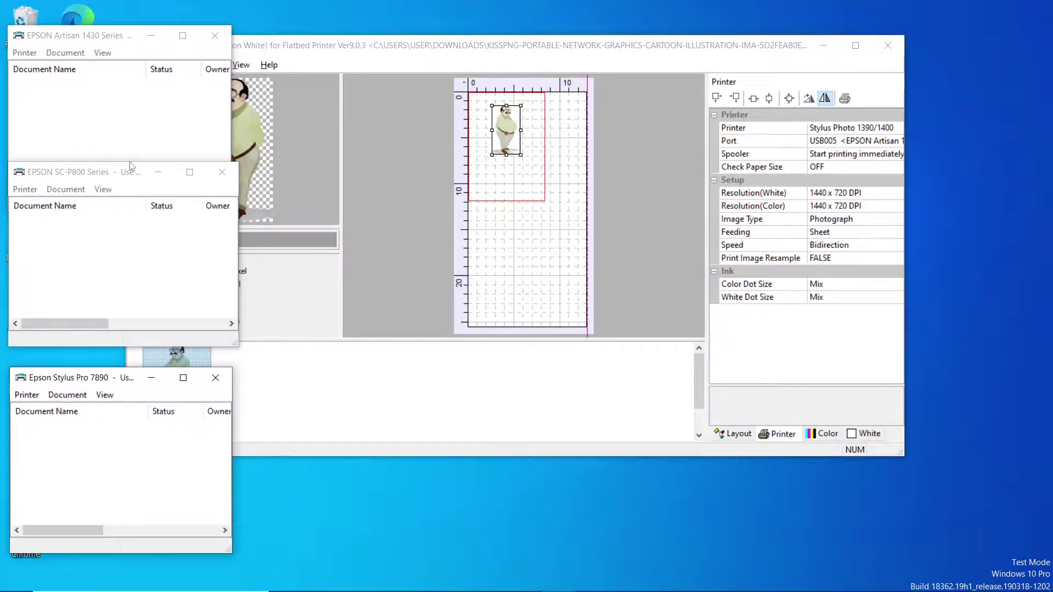
drag(122, 174, 119, 199)
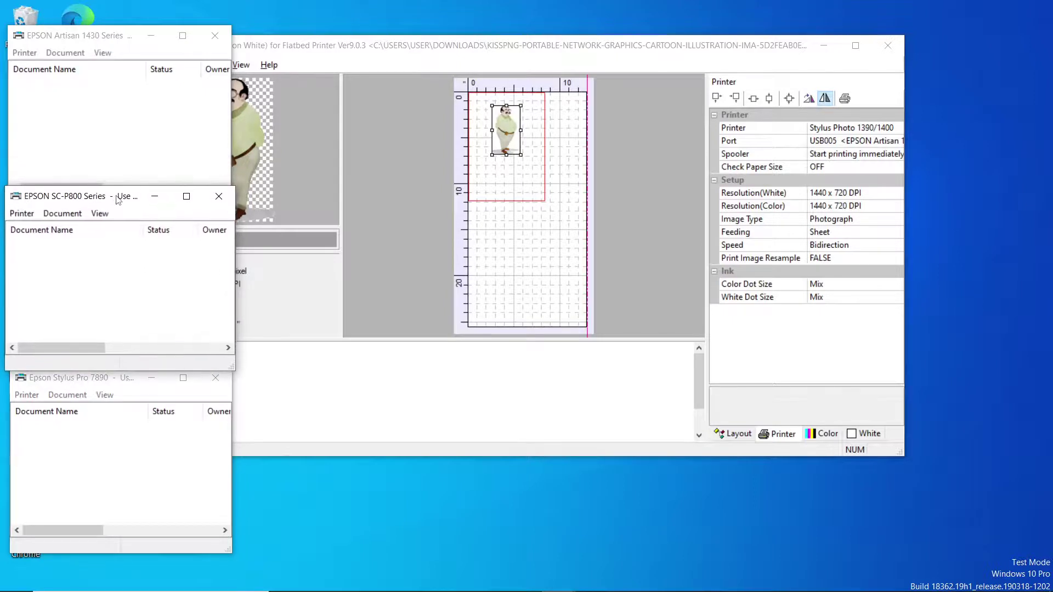
drag(66, 381, 66, 400)
drag(104, 200, 101, 220)
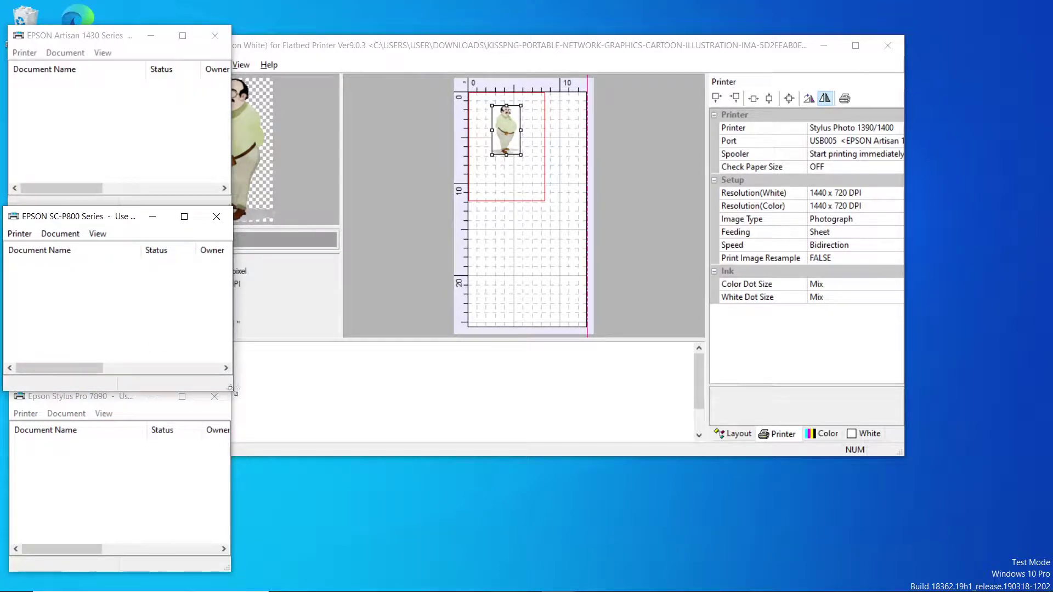
drag(231, 390, 227, 390)
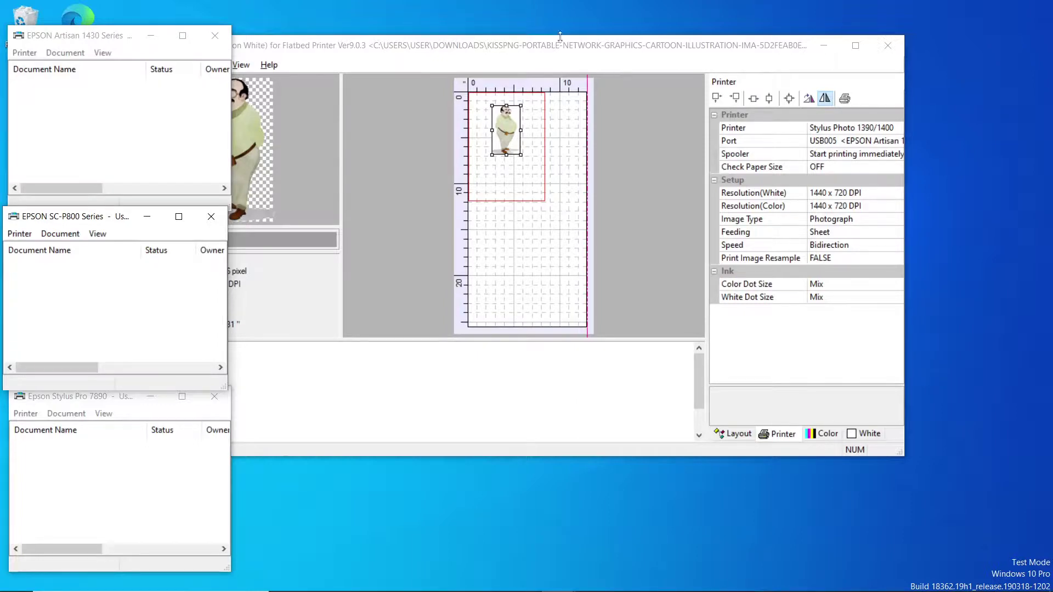
Drag the cartoon PartnerRIP window rightward beside the three stacked print queues.
drag(560, 36, 730, 30)
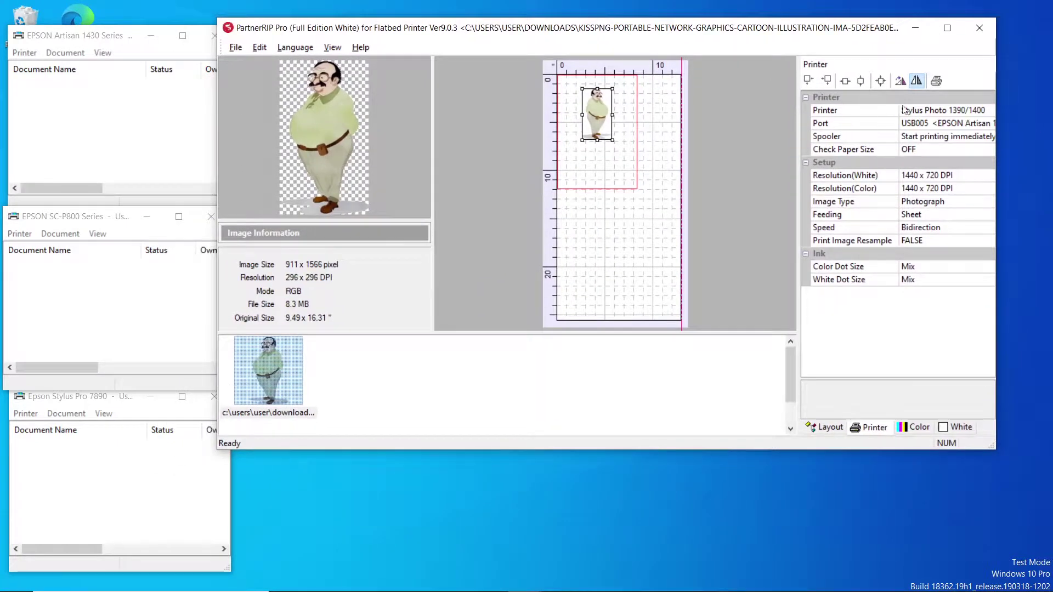
Print the cartoon figure to the Artisan 1430 and confirm its job waits in that queue.
click(936, 81)
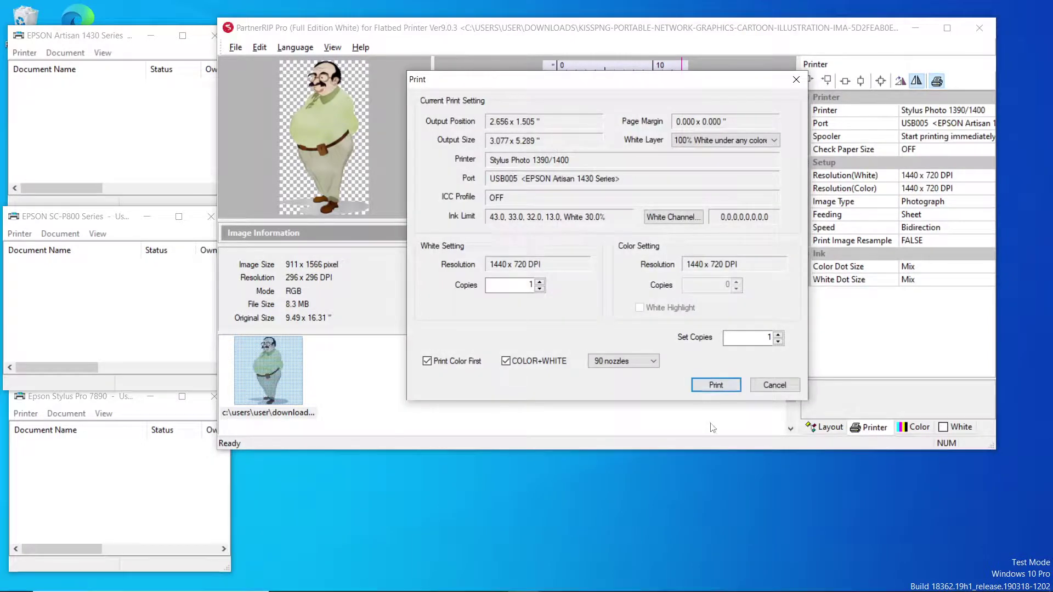
click(712, 387)
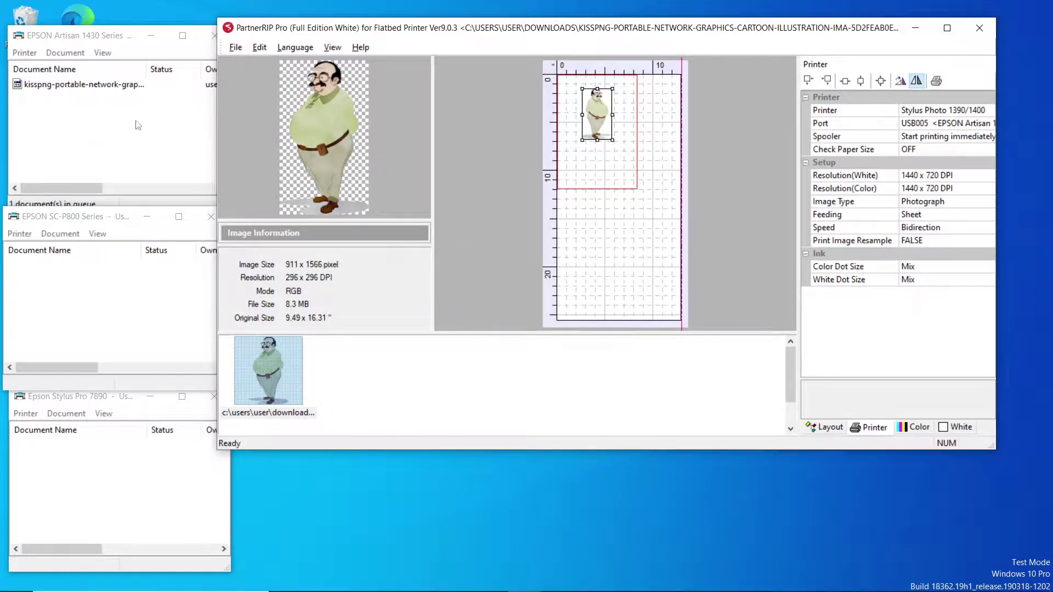
click(110, 86)
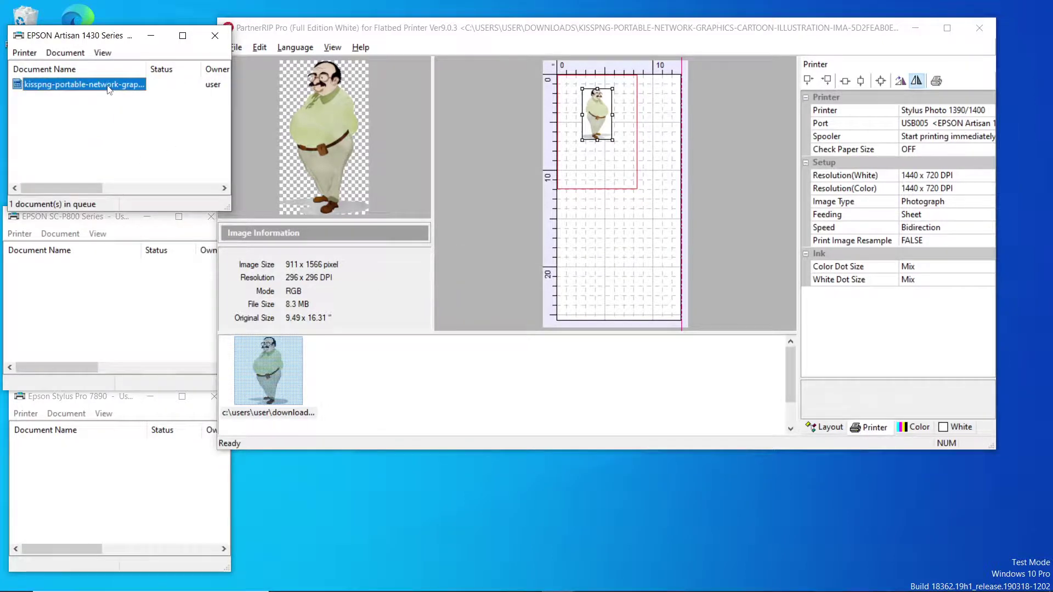
mouse_move(494, 590)
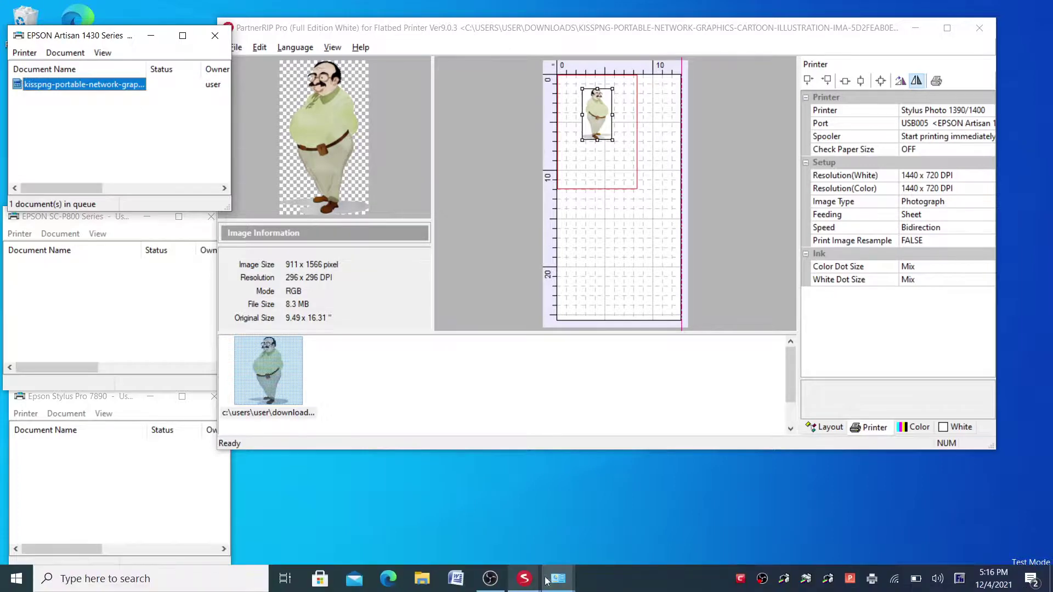
mouse_move(534, 583)
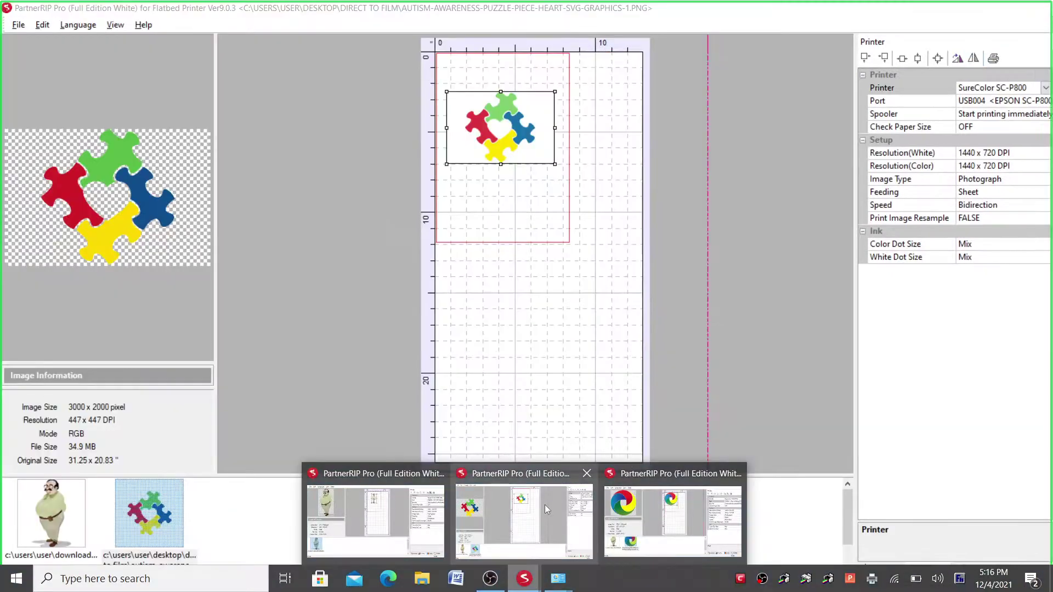
Send the puzzle-piece heart from its RIP window to the SC-P800, then restore the window size.
click(545, 504)
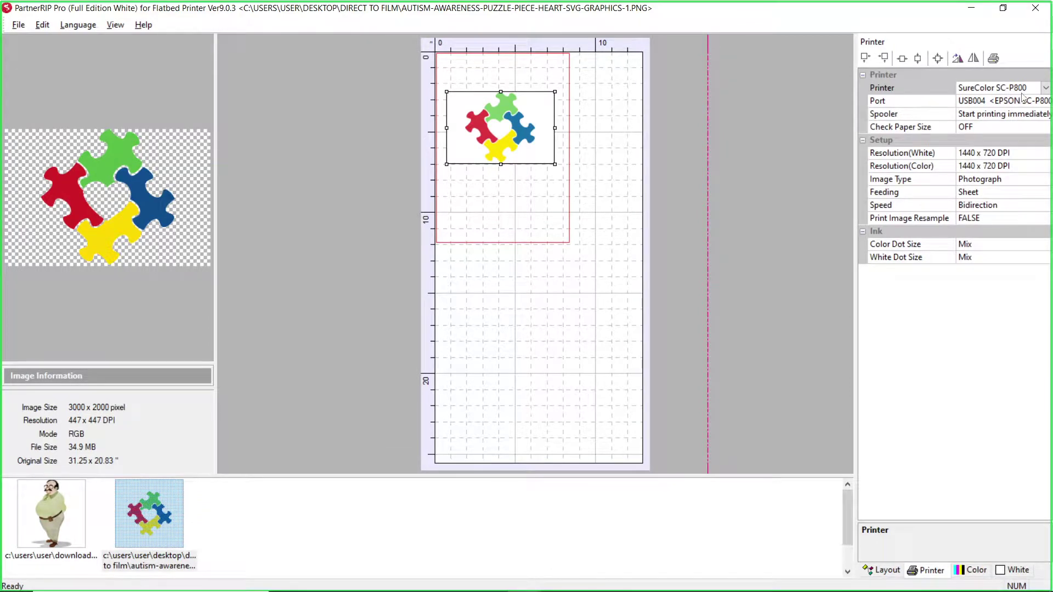
click(994, 59)
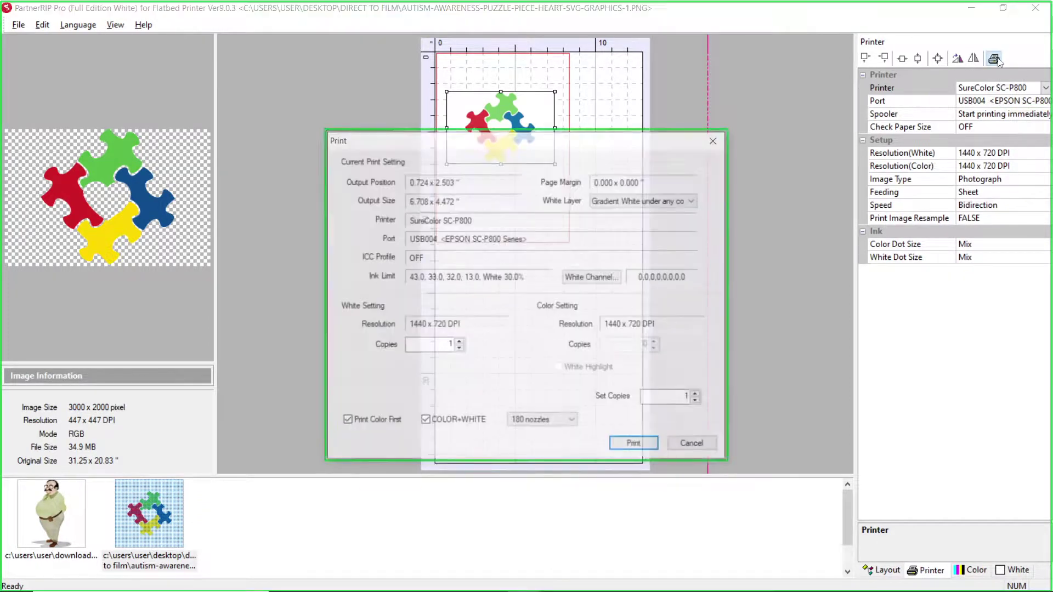
click(635, 444)
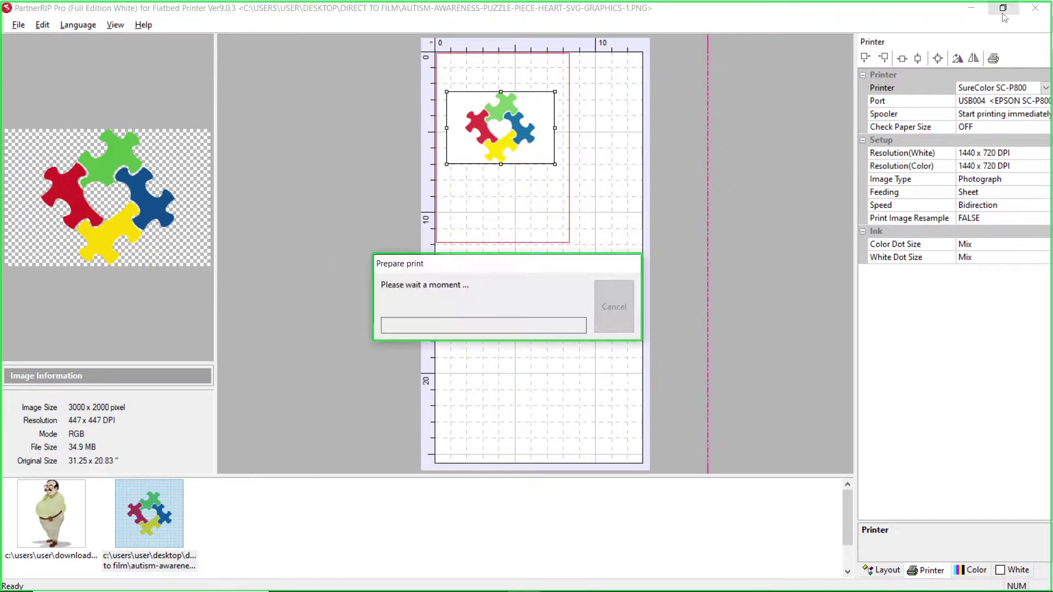
click(1003, 8)
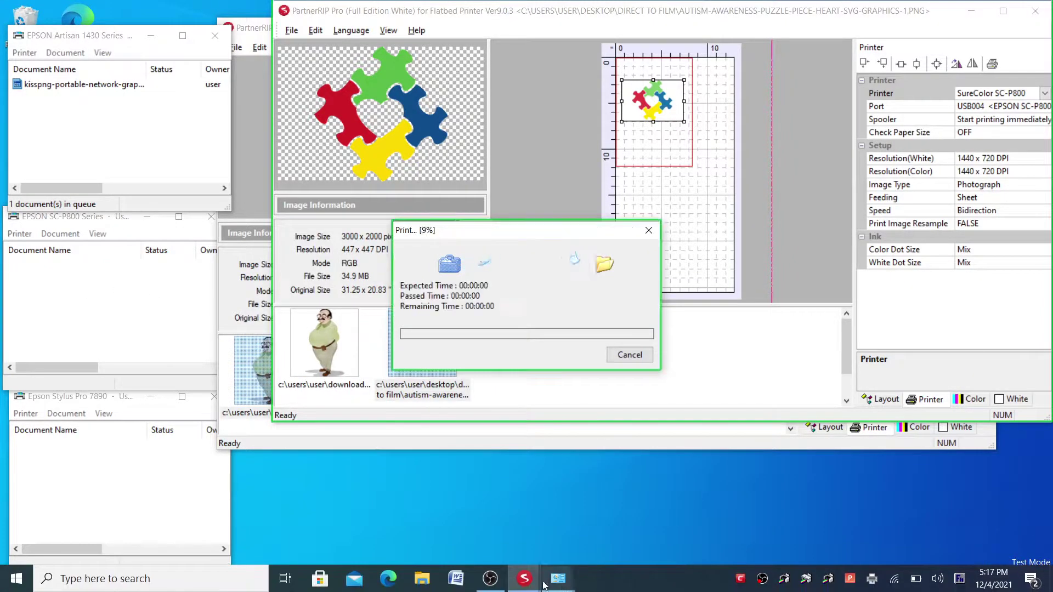
Confirm the puzzle-heart job is sitting in the SC-P800 queue.
mouse_move(537, 586)
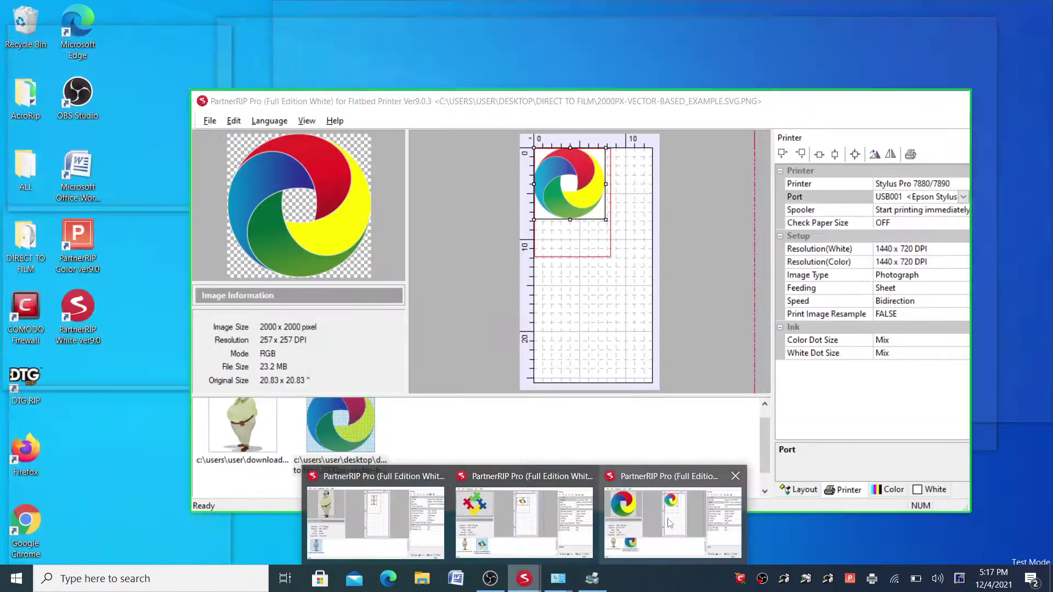
click(667, 518)
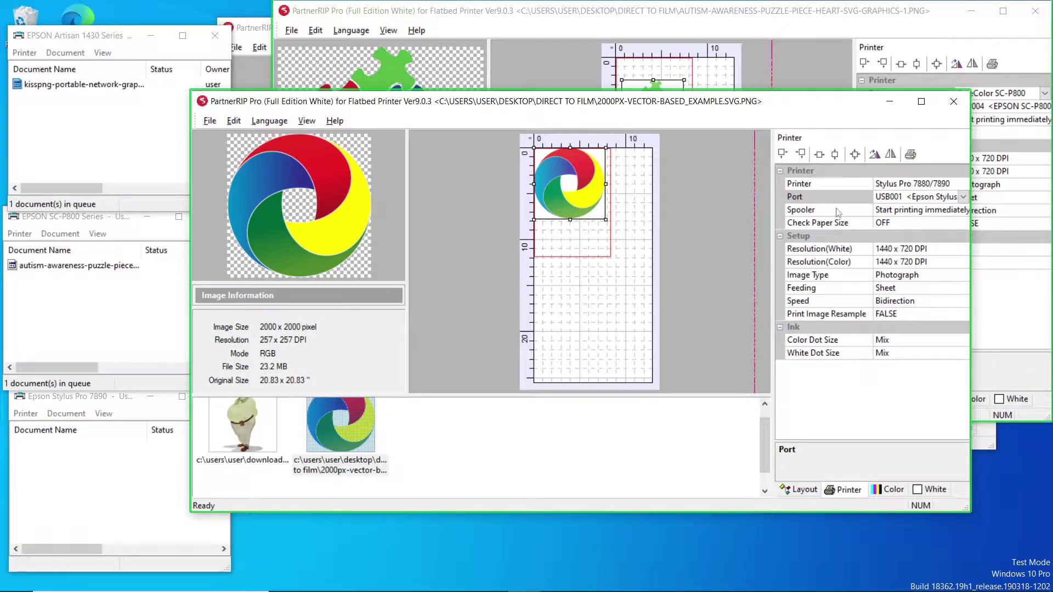
click(148, 234)
click(52, 266)
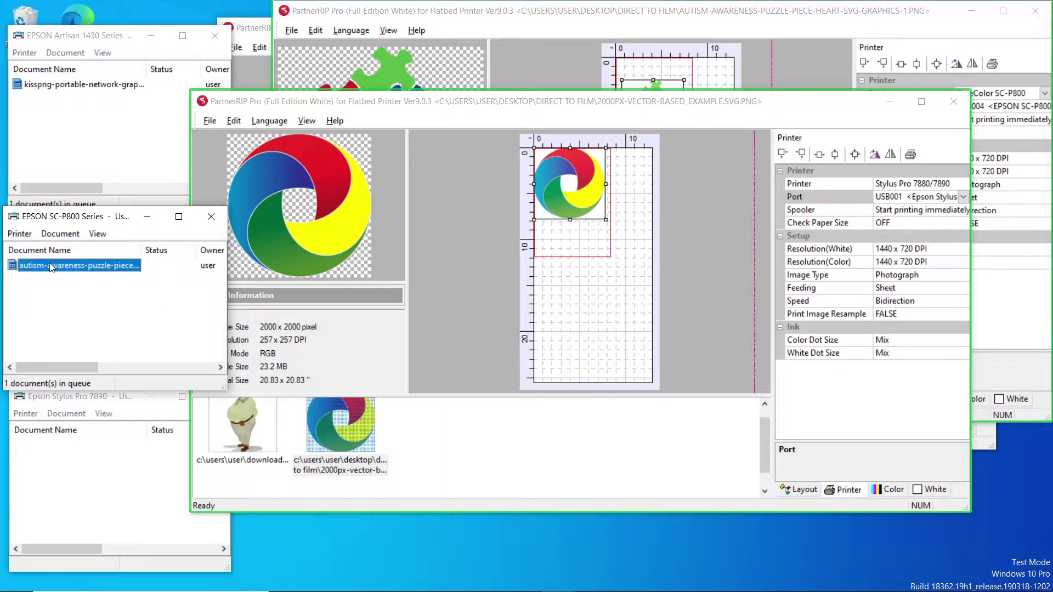
Print the swirl logo to the Stylus Pro 7890, then verify the 7890, Artisan 1430 and SC-P800 queues.
click(490, 419)
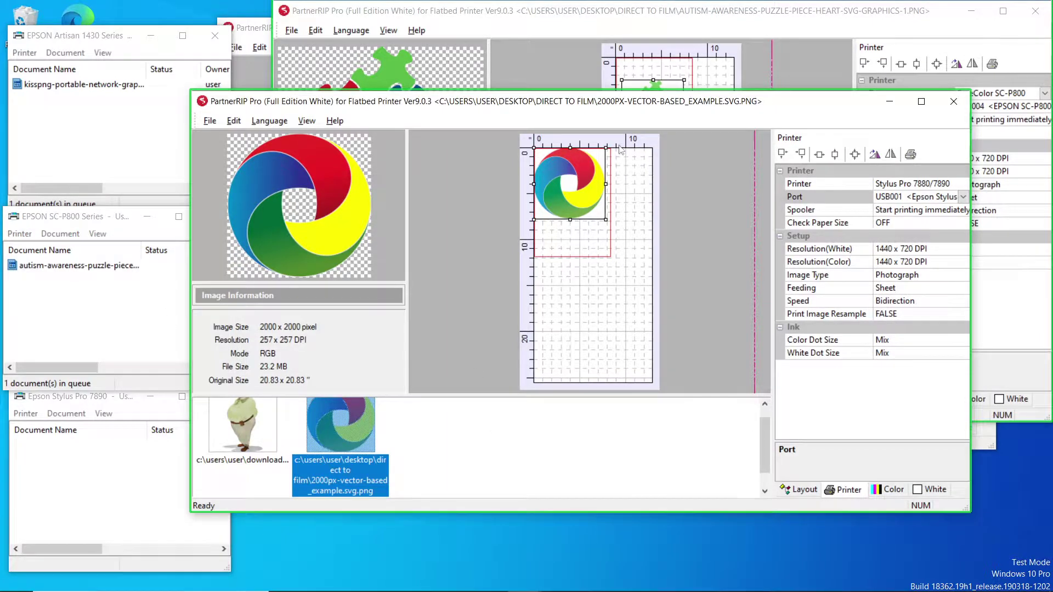
click(912, 155)
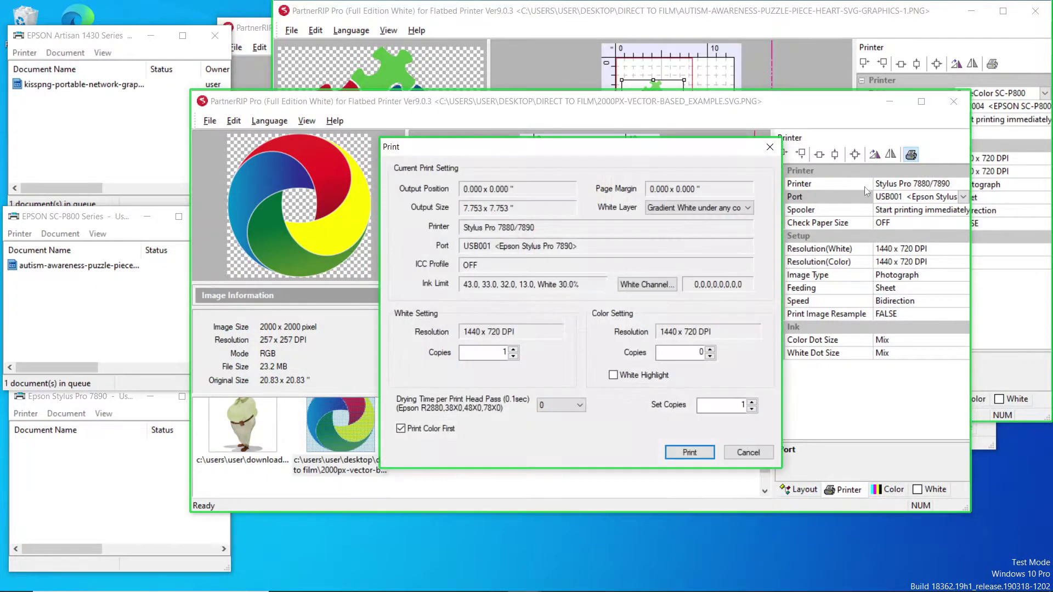
click(690, 454)
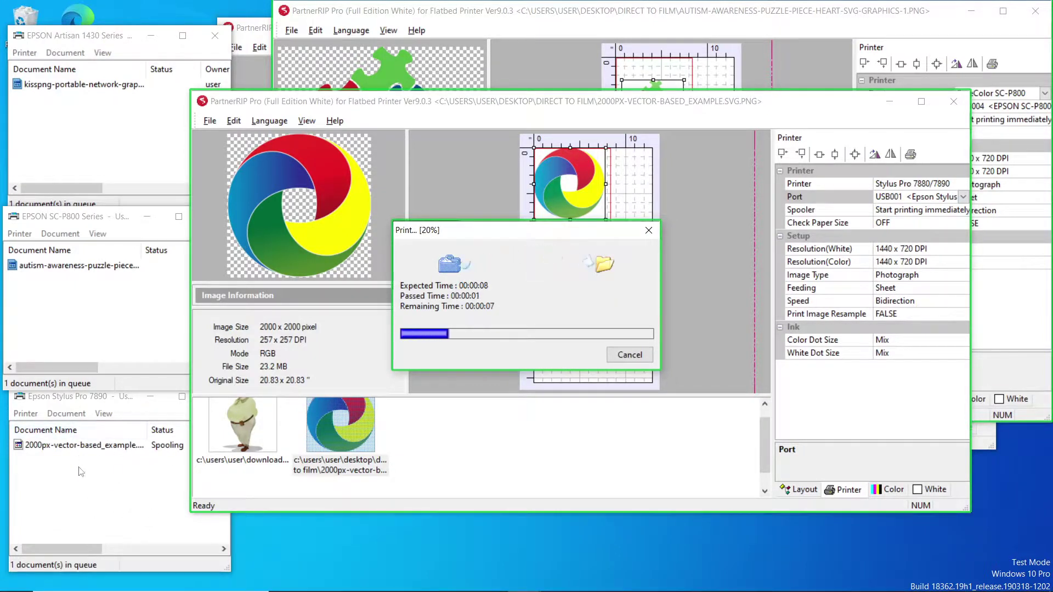
click(46, 444)
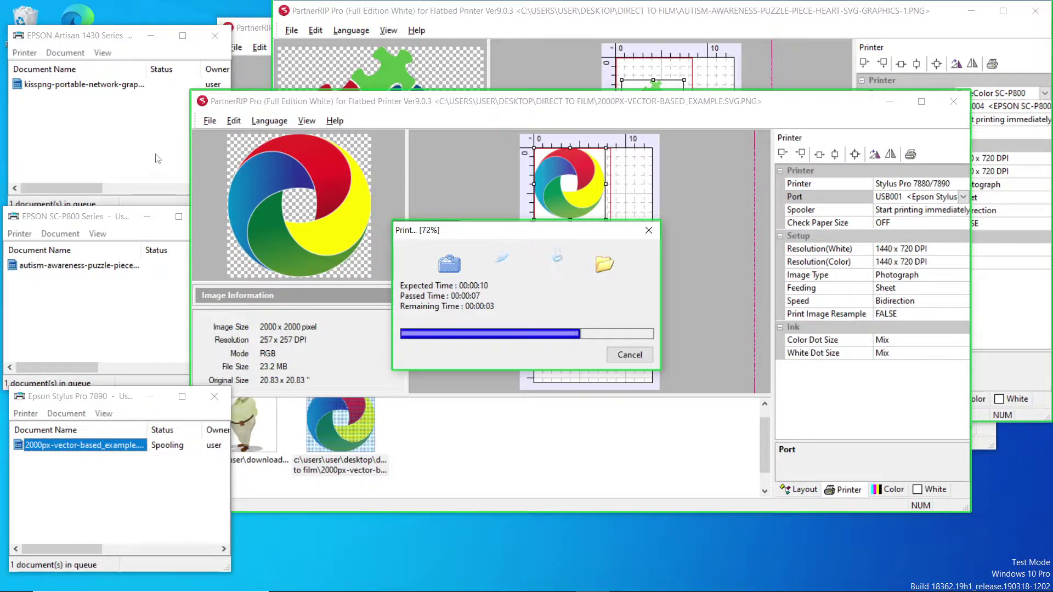
click(106, 86)
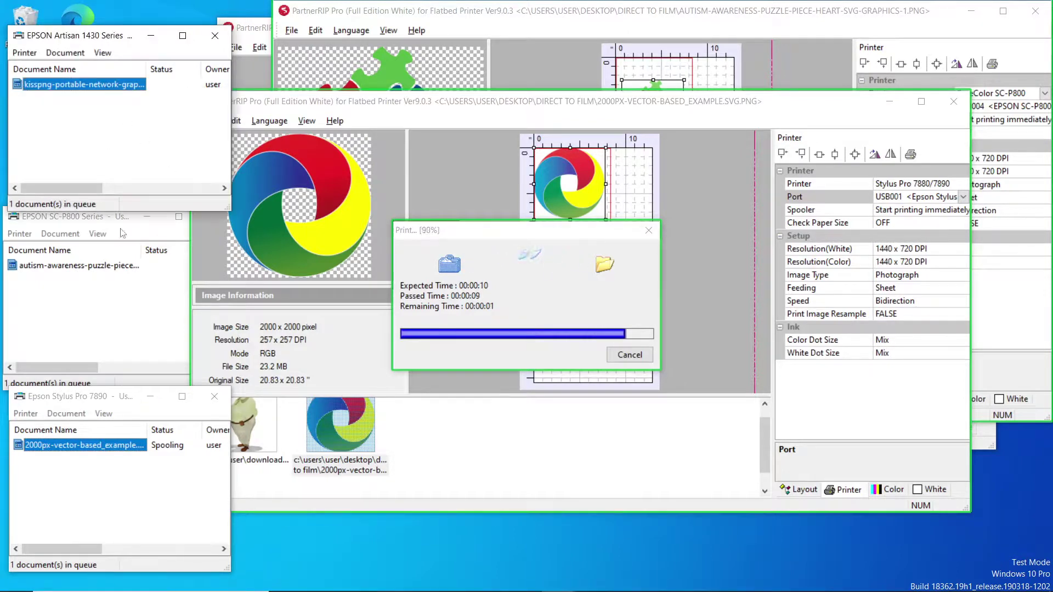
click(95, 267)
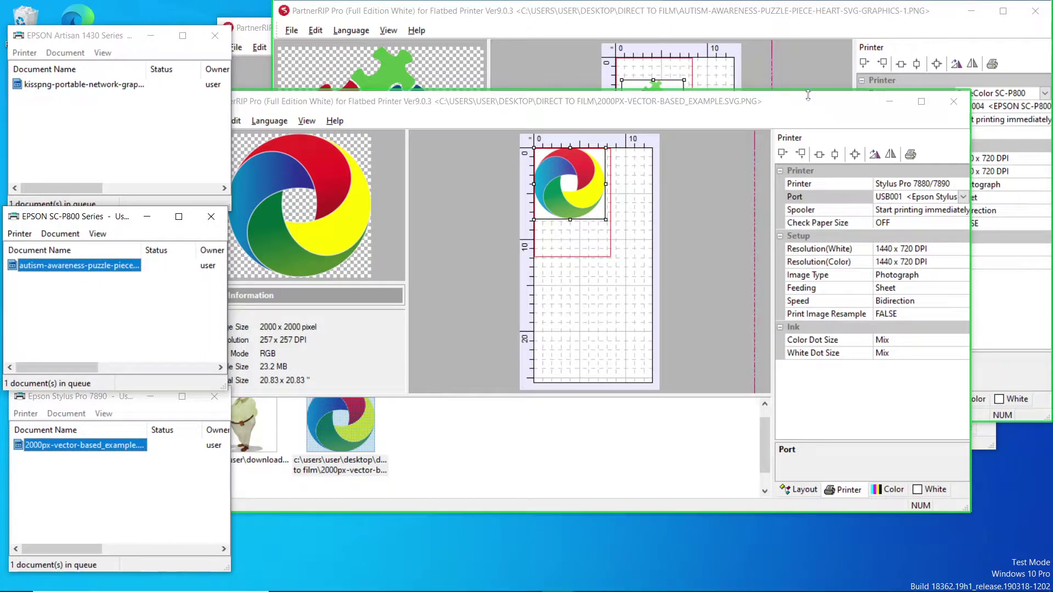
drag(811, 105, 815, 116)
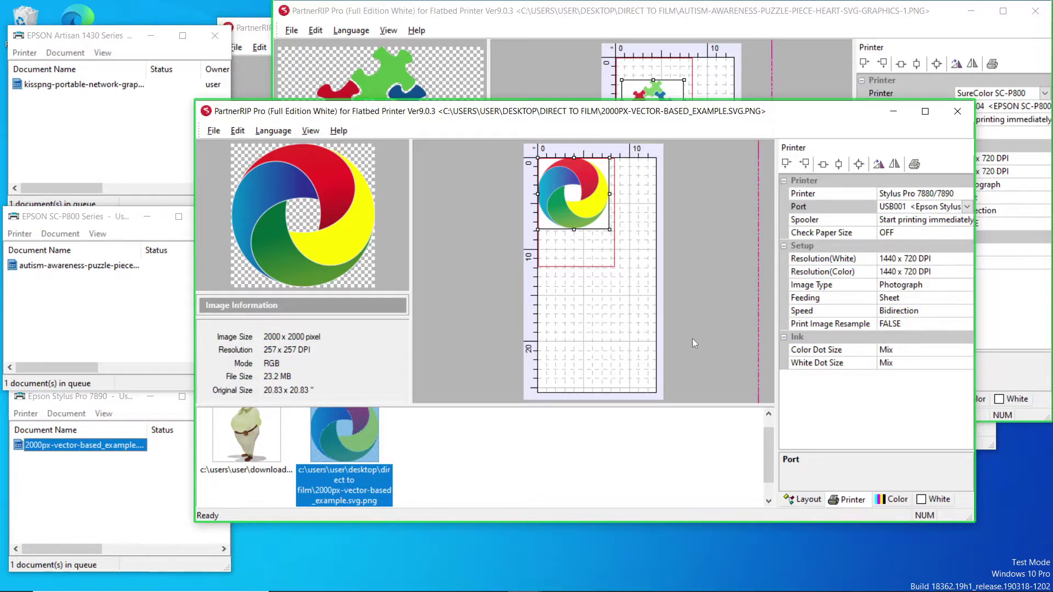
mouse_move(522, 580)
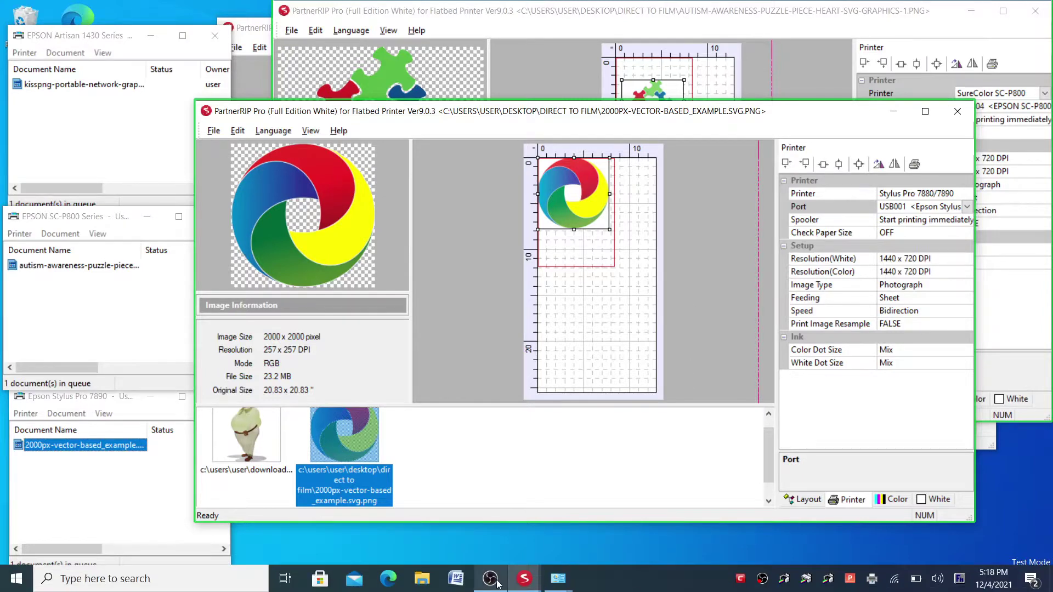